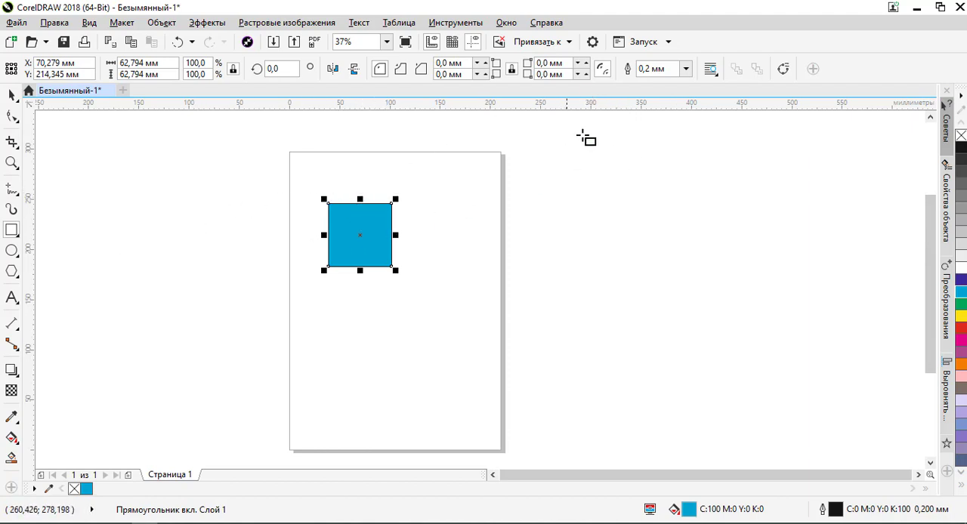
- Set the outline width of the light blue square to 5.0 mm and deselect it
{"action": "left_click", "coordinate": [685, 69]}
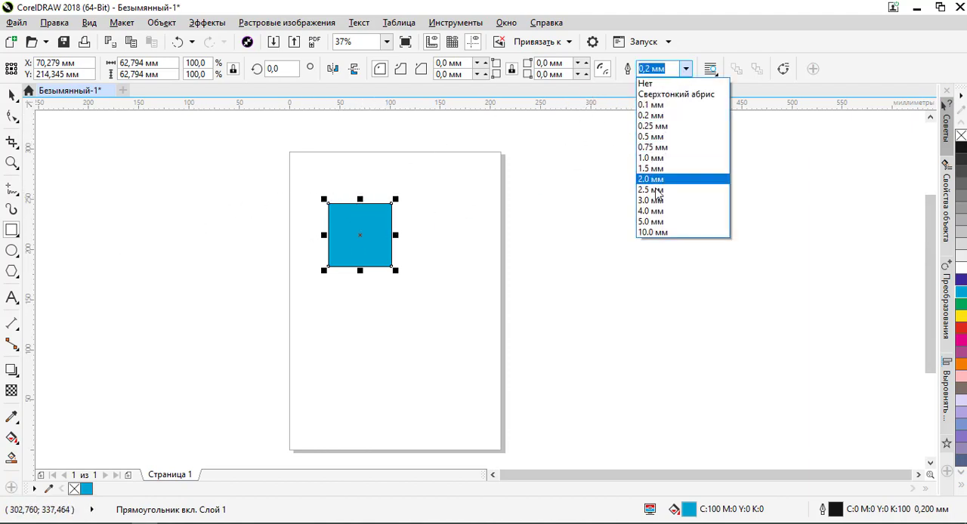
{"action": "left_click", "coordinate": [680, 227]}
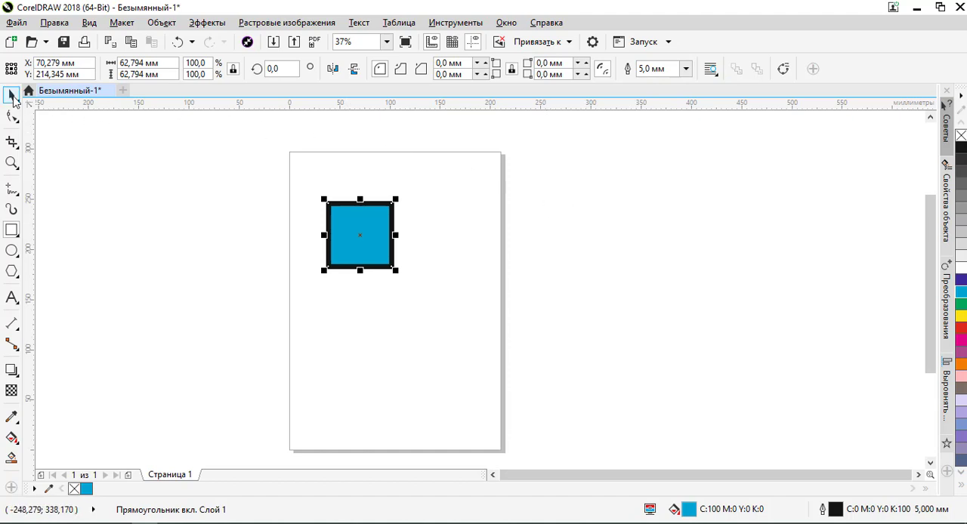
{"action": "left_click", "coordinate": [297, 206]}
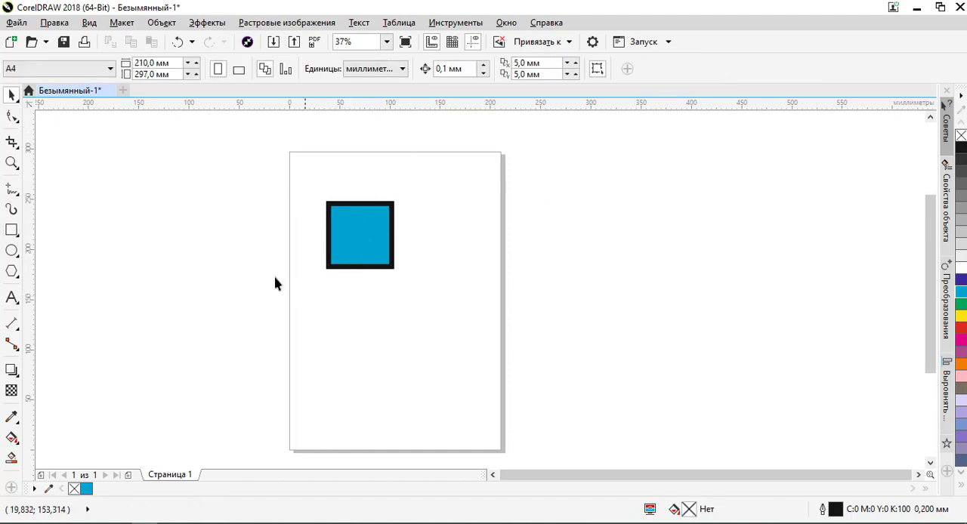
- Draw a circle about 144 mm in diameter over the square, with a 2.5 mm outline and a C100 M100 dark blue fill
{"action": "left_click", "coordinate": [11, 251]}
{"action": "left_click_drag", "start_coordinate": [307, 343], "coordinate": [452, 257]}
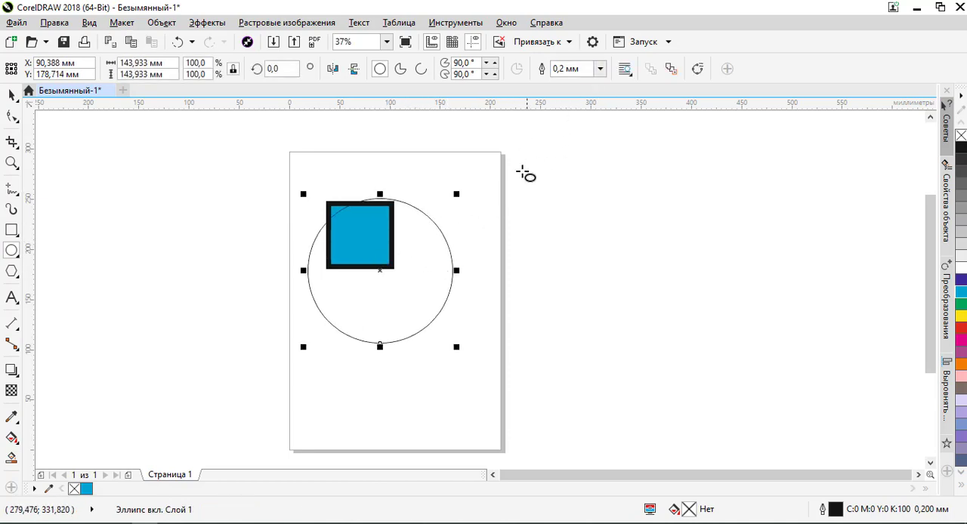
{"action": "left_click", "coordinate": [600, 69]}
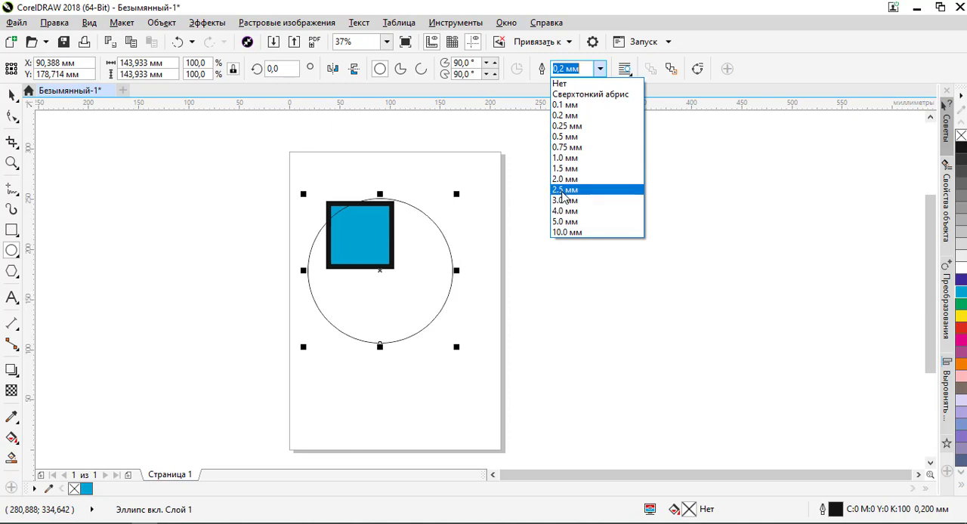
{"action": "left_click", "coordinate": [563, 190]}
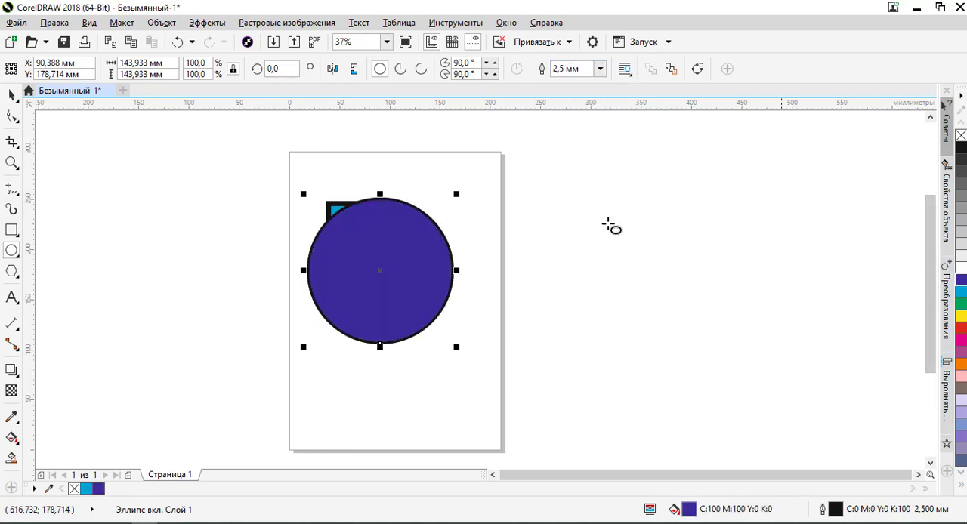
{"action": "left_click", "coordinate": [961, 280]}
{"action": "left_click", "coordinate": [88, 249]}
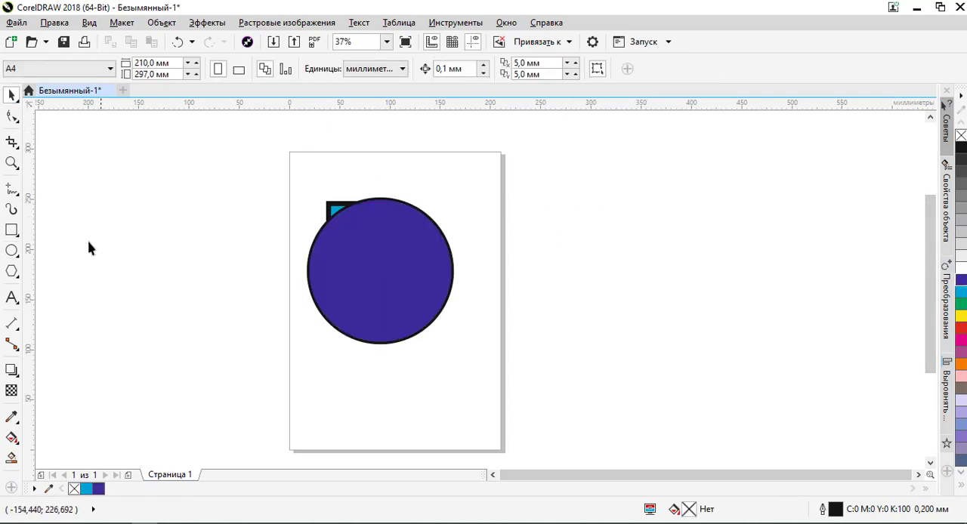
- Draw a polygon about 69 by 80 mm over the circle's lower-left edge and give it 15 sides
{"action": "left_click", "coordinate": [12, 272]}
{"action": "left_click_drag", "start_coordinate": [286, 350], "coordinate": [362, 262]}
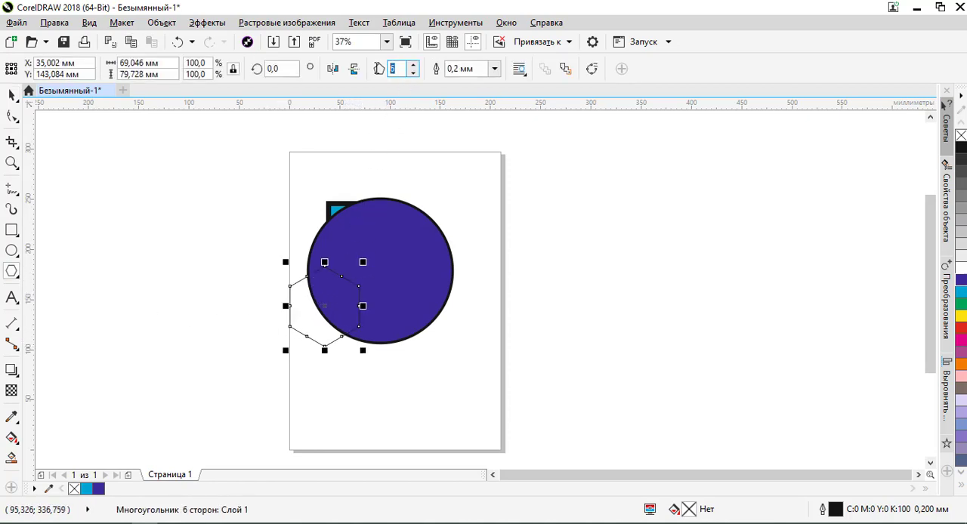
{"action": "type", "text": "15"}
{"action": "key", "text": "Return"}
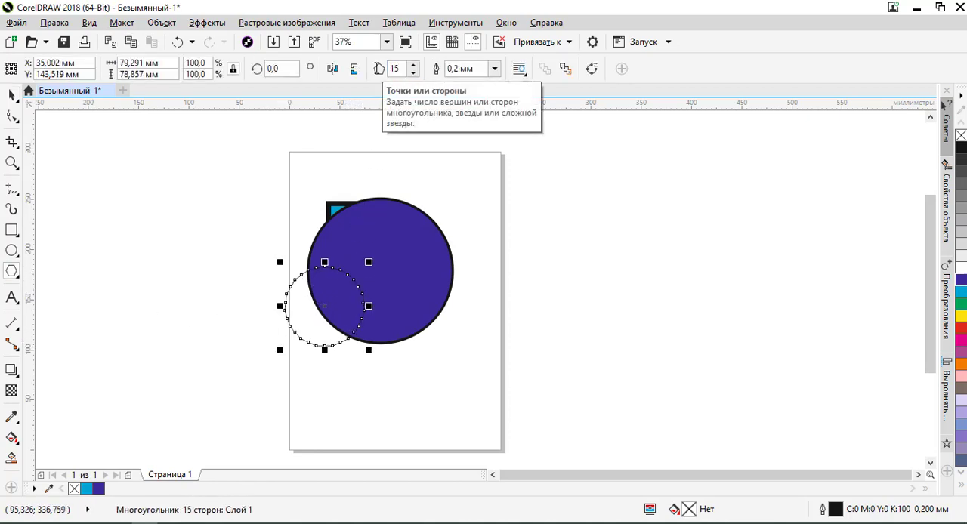
- Reshape the 15-sided polygon into a pointed star by pulling one of its side nodes inward with the Shape tool
{"action": "left_click", "coordinate": [12, 117]}
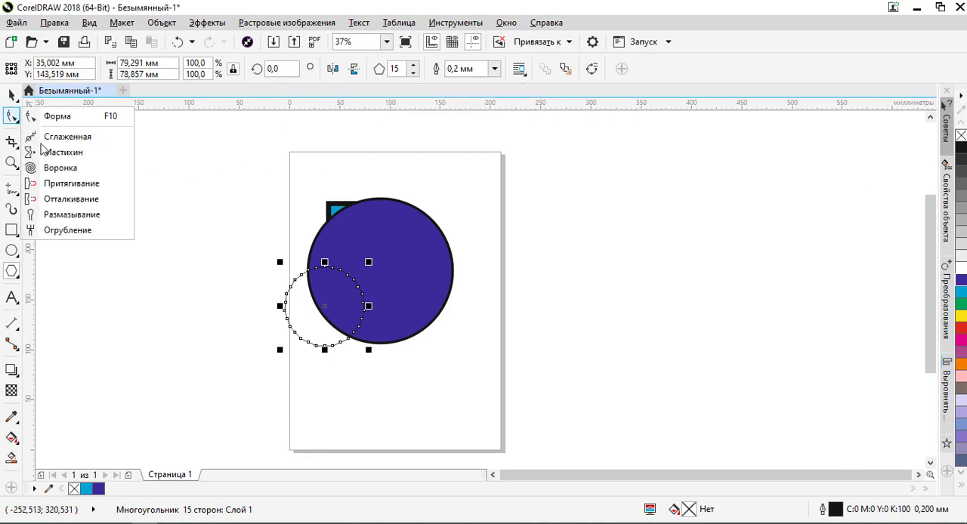
{"action": "left_click", "coordinate": [57, 117]}
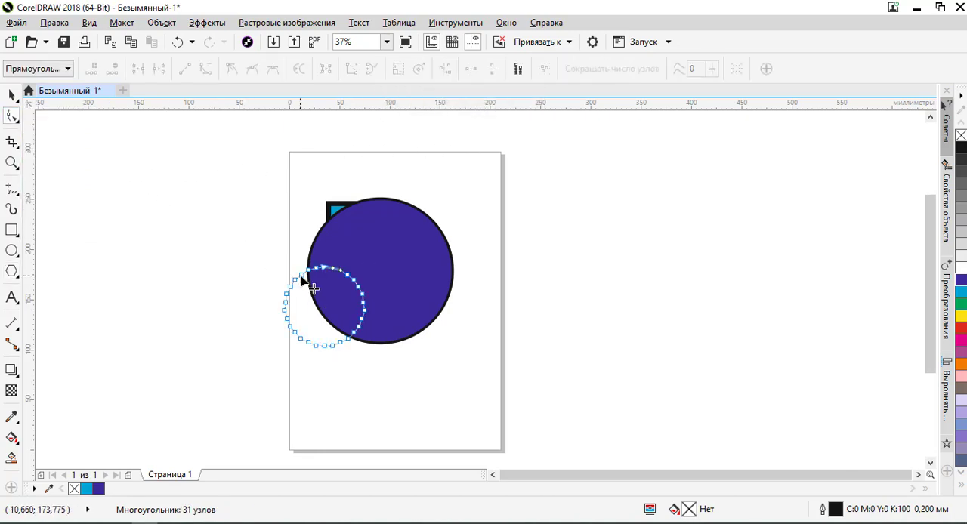
{"action": "left_click_drag", "start_coordinate": [301, 277], "coordinate": [310, 289]}
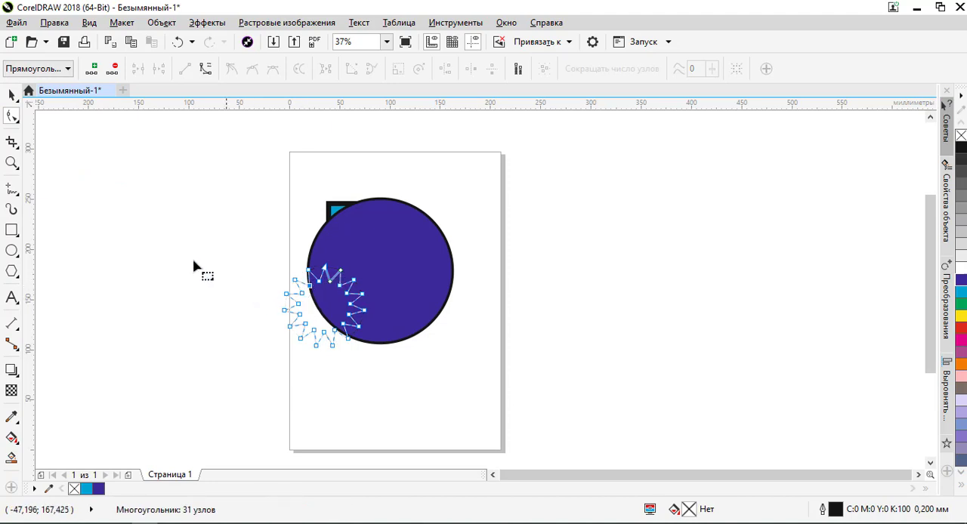
{"action": "left_click", "coordinate": [11, 94]}
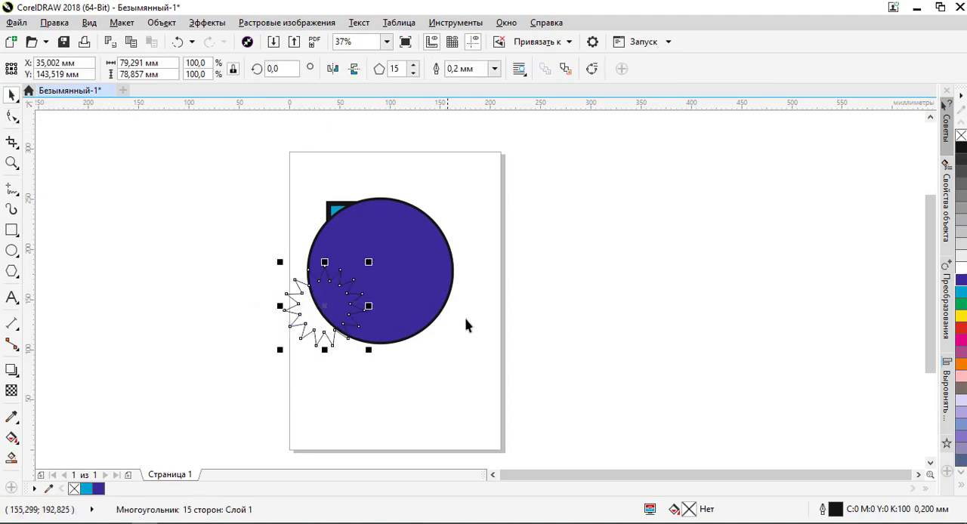
- Give the star a fountain fill whose start color is C98 M100 Y0 K0
{"action": "double_click", "coordinate": [690, 510]}
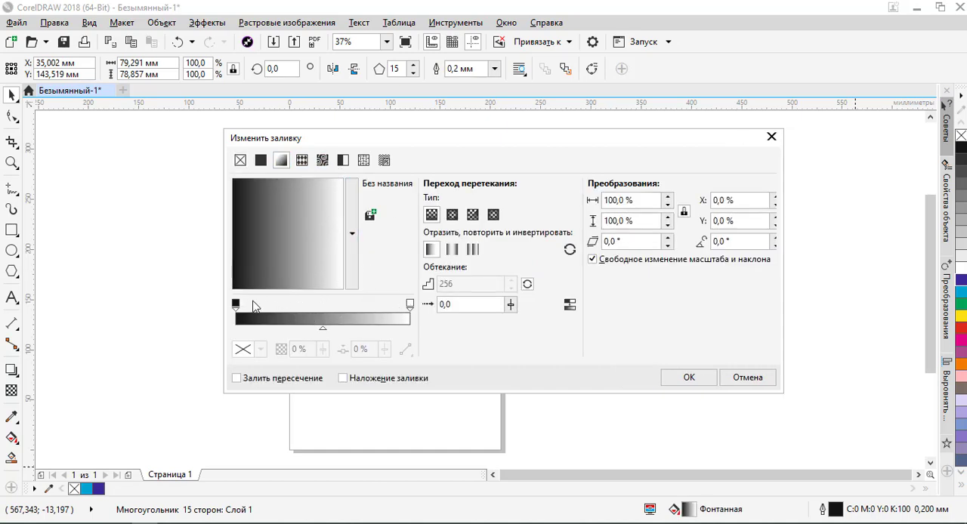
{"action": "left_click", "coordinate": [235, 305]}
{"action": "left_click", "coordinate": [260, 349]}
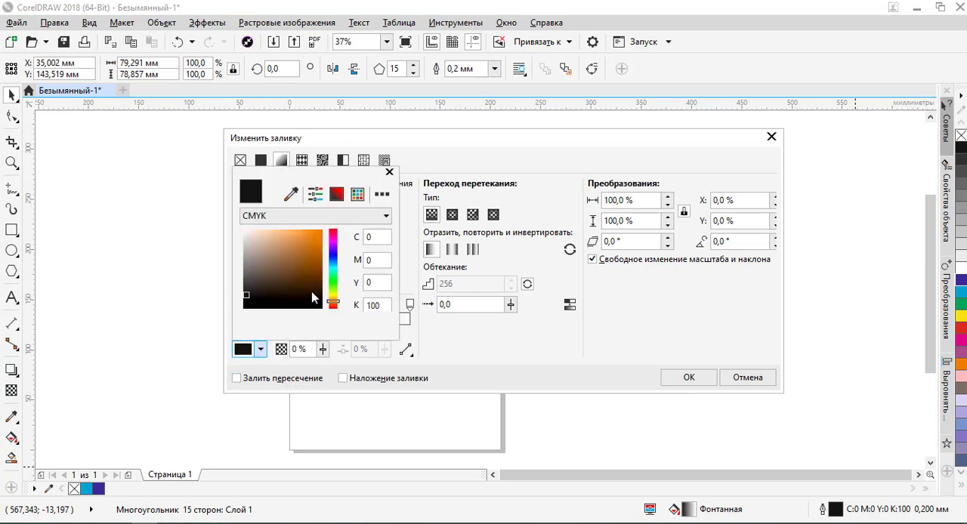
{"action": "left_click", "coordinate": [334, 257]}
{"action": "mouse_move", "coordinate": [322, 283]}
{"action": "left_mouse_down"}
{"action": "mouse_move", "coordinate": [322, 293]}
{"action": "mouse_move", "coordinate": [322, 270]}
{"action": "left_mouse_up"}
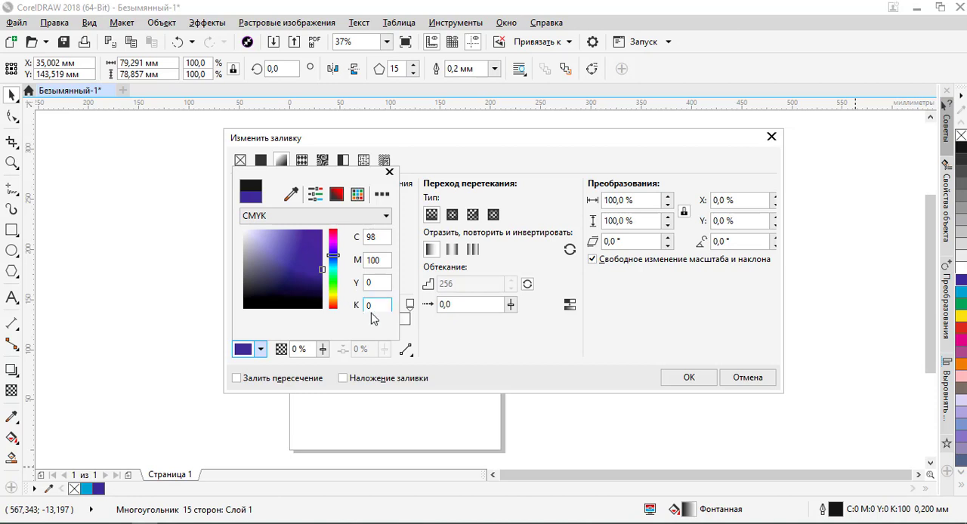
{"action": "left_click", "coordinate": [412, 144]}
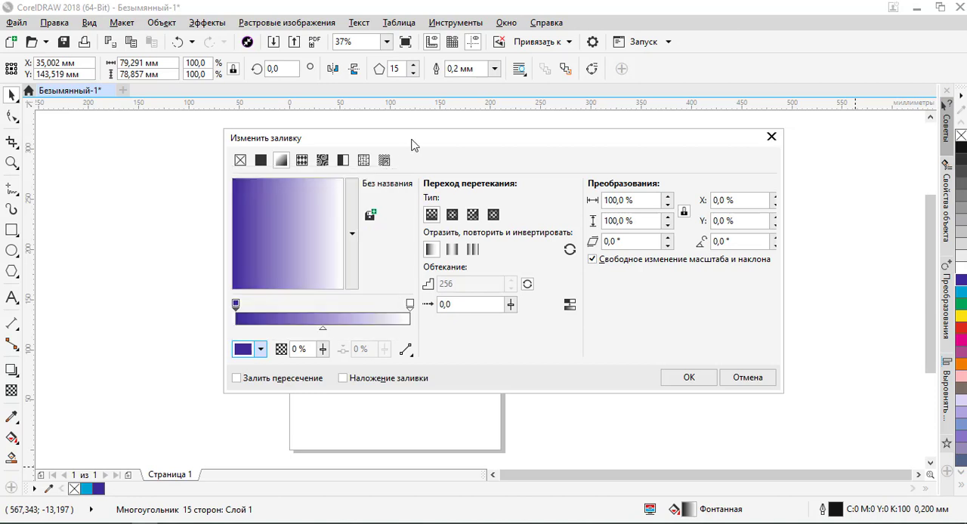
- Set the end color of the star's fountain fill to turquoise C79 M3 Y56 K2
{"action": "left_click", "coordinate": [411, 304]}
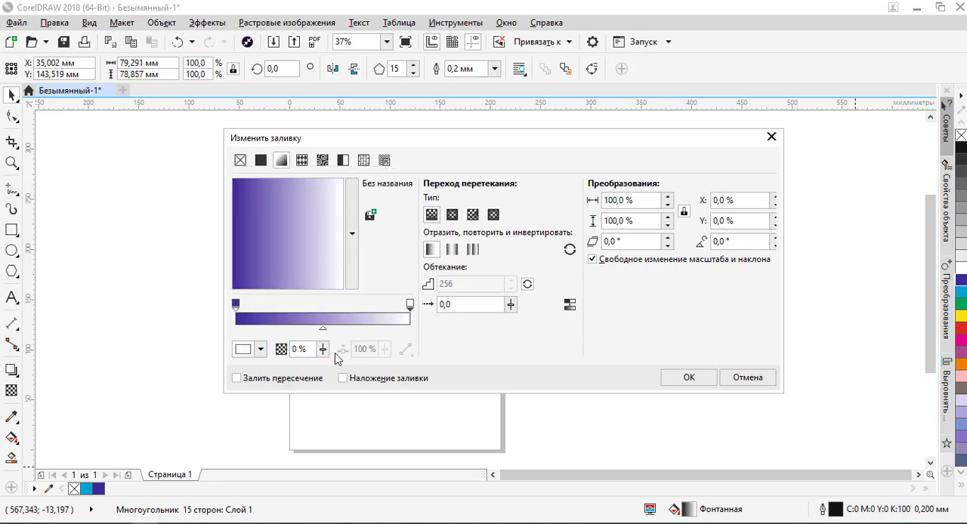
{"action": "left_click", "coordinate": [260, 350]}
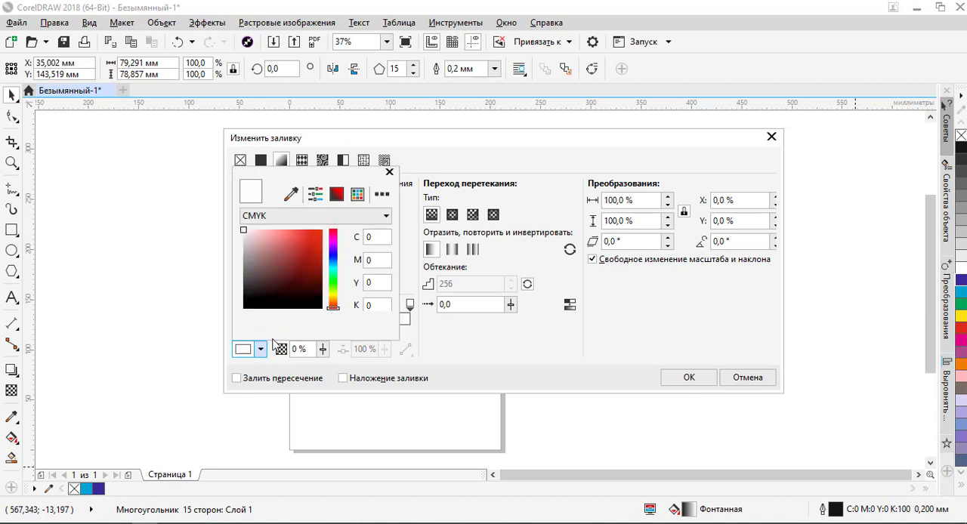
{"action": "left_click", "coordinate": [333, 270]}
{"action": "left_click", "coordinate": [311, 247]}
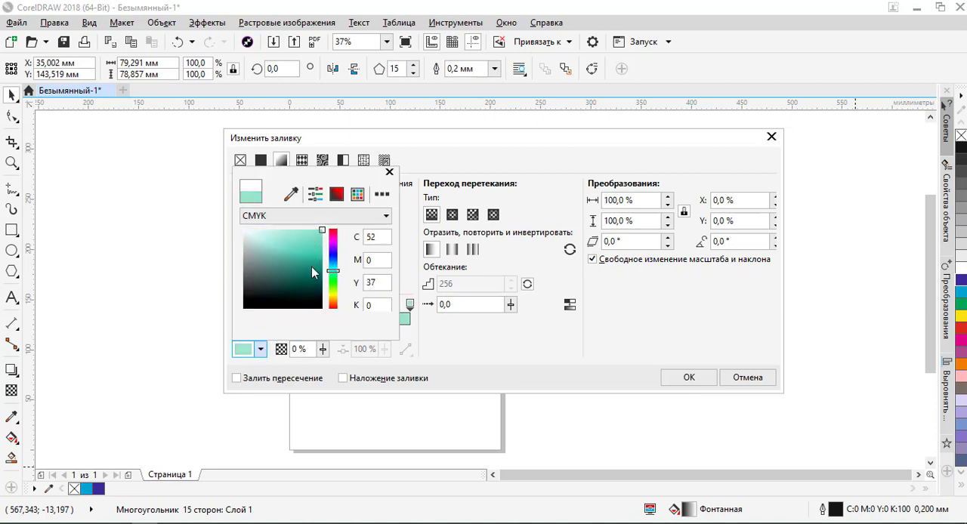
{"action": "left_click_drag", "start_coordinate": [313, 272], "coordinate": [328, 259]}
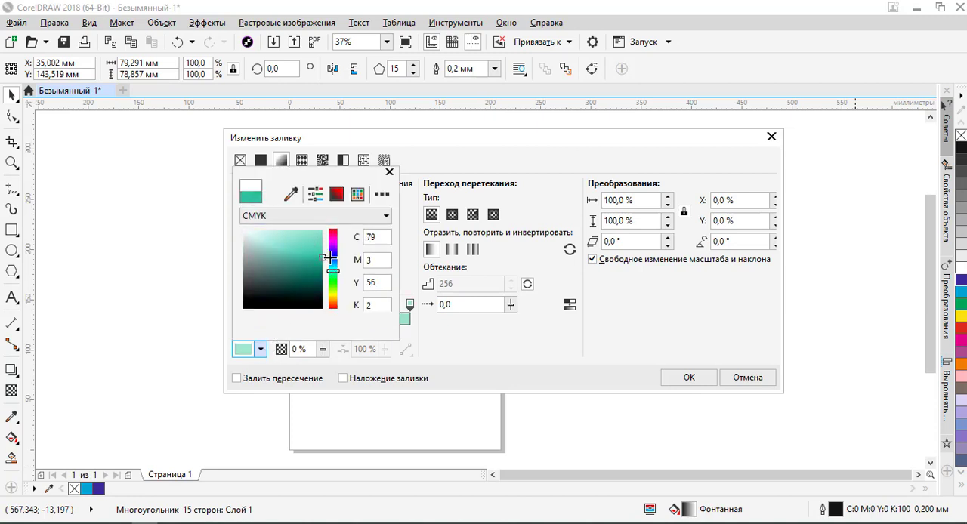
{"action": "left_click", "coordinate": [462, 345]}
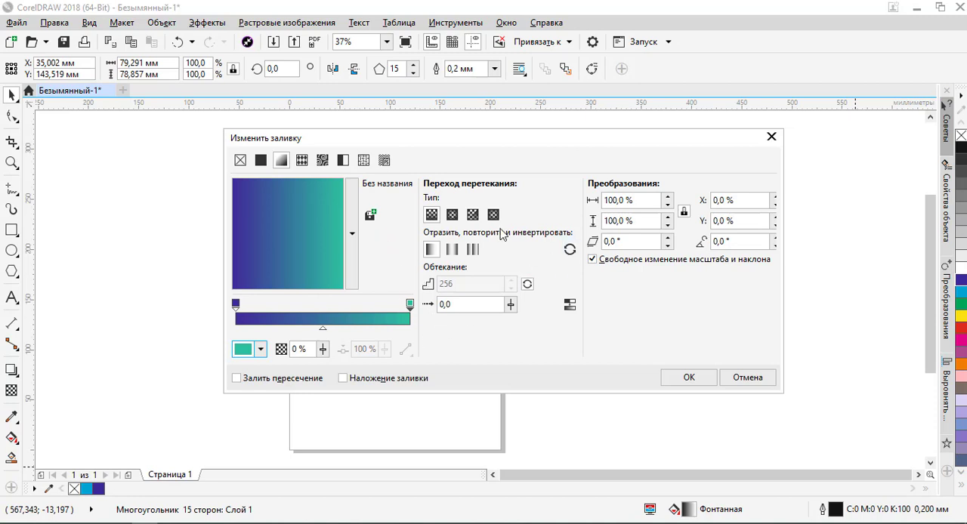
- Change the fountain fill type to elliptical and apply the fill to the star
{"action": "left_click", "coordinate": [494, 214]}
{"action": "left_click", "coordinate": [451, 215]}
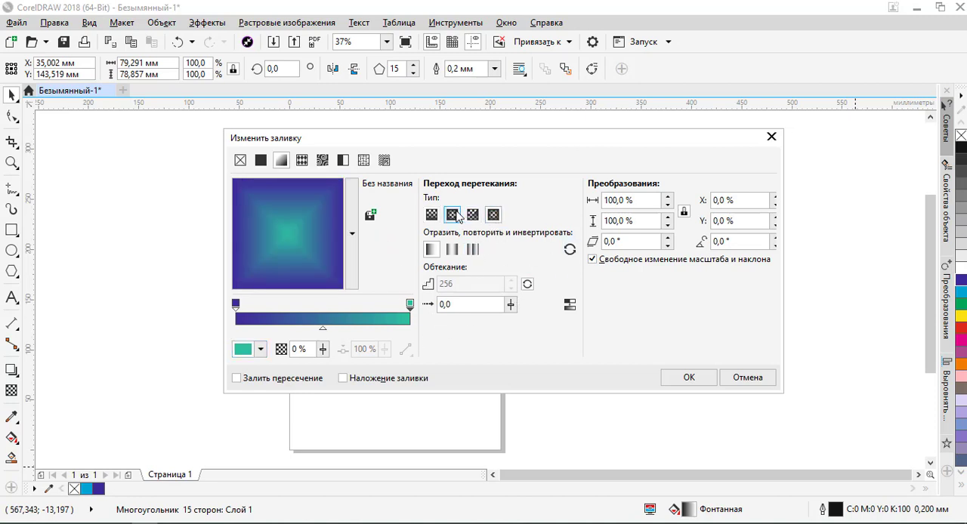
{"action": "left_click", "coordinate": [681, 376]}
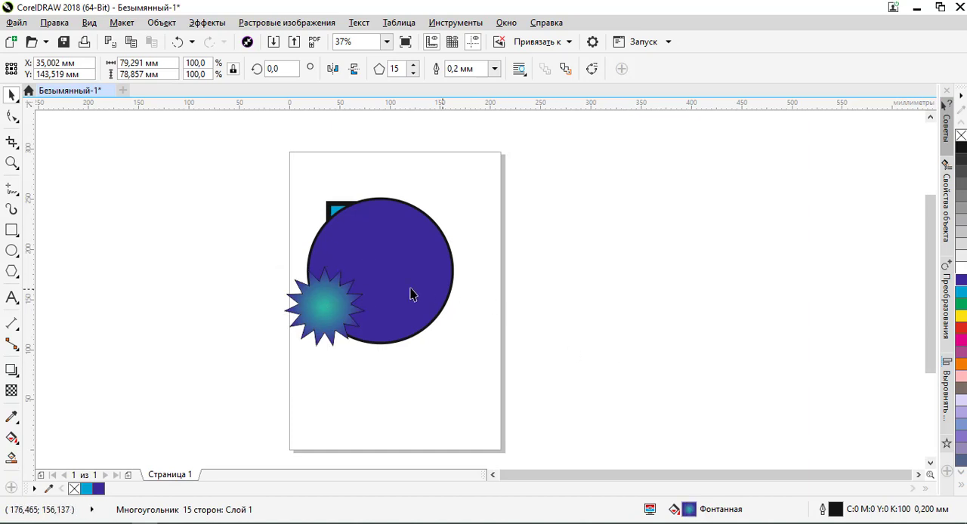
- Recolor the large circle's fill to yellow, C0 M0 Y100 K0
{"action": "scroll", "coordinate": [351, 280], "scroll_direction": "up", "scroll_amount": 2}
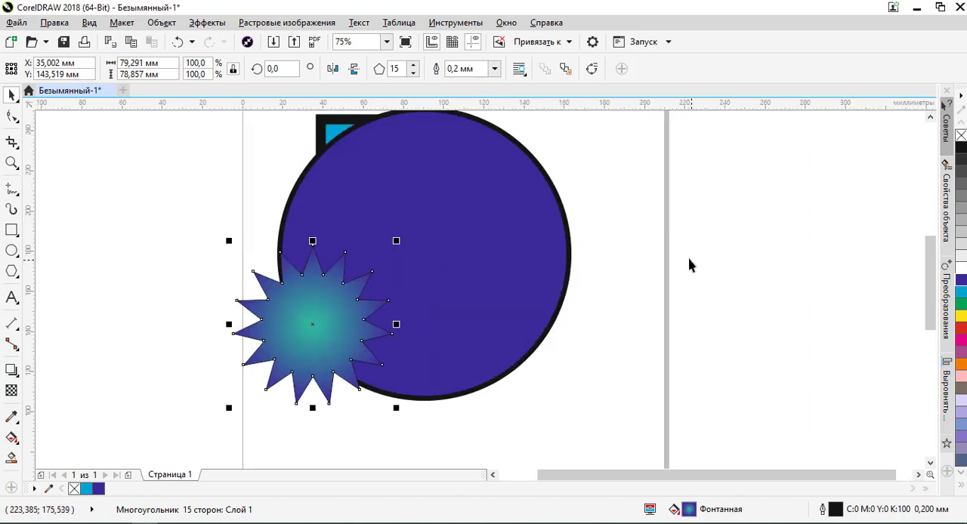
{"action": "left_click", "coordinate": [558, 219]}
{"action": "left_click", "coordinate": [961, 316]}
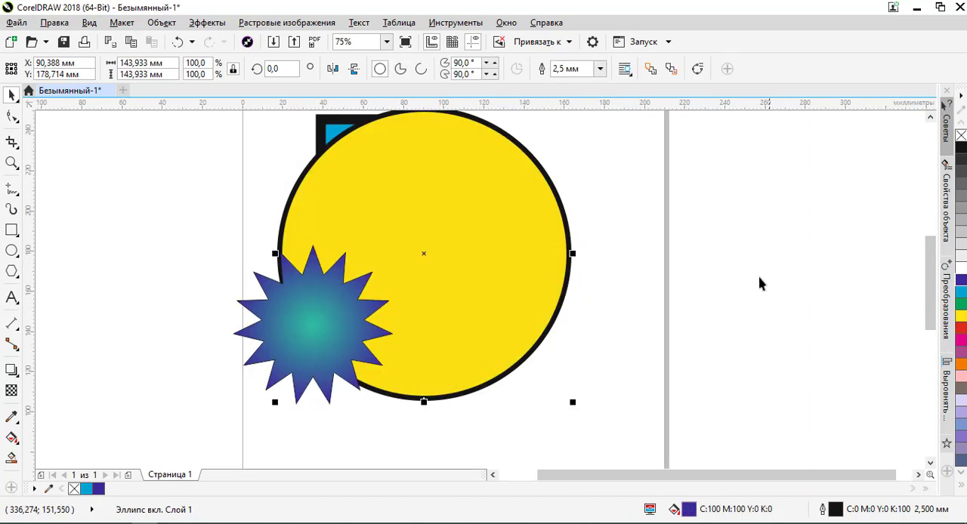
{"action": "left_click", "coordinate": [760, 280]}
- Select the gradient star and change its outline color to white
{"action": "scroll", "coordinate": [453, 302], "scroll_direction": "down", "scroll_amount": 2}
{"action": "scroll", "coordinate": [434, 300], "scroll_direction": "up", "scroll_amount": 1}
{"action": "left_click", "coordinate": [406, 298]}
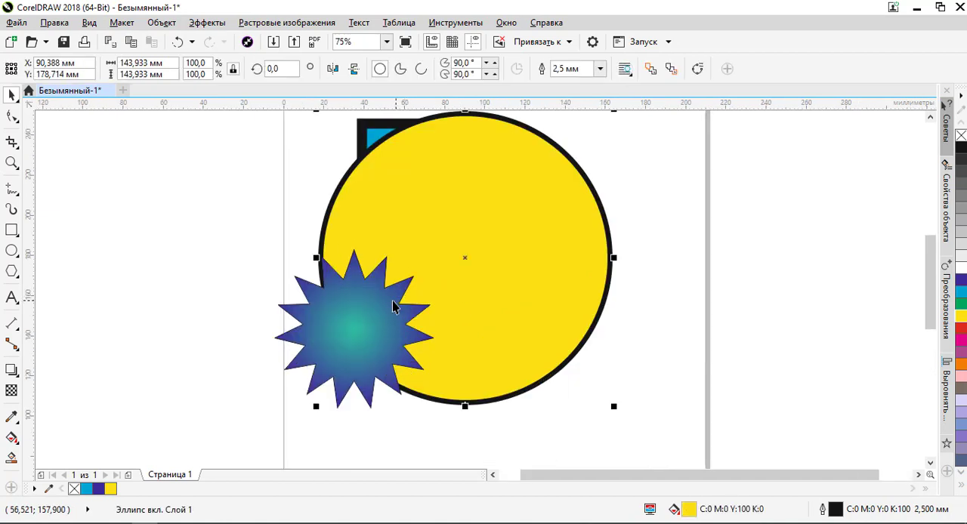
{"action": "left_click", "coordinate": [392, 300]}
{"action": "right_click", "coordinate": [961, 270]}
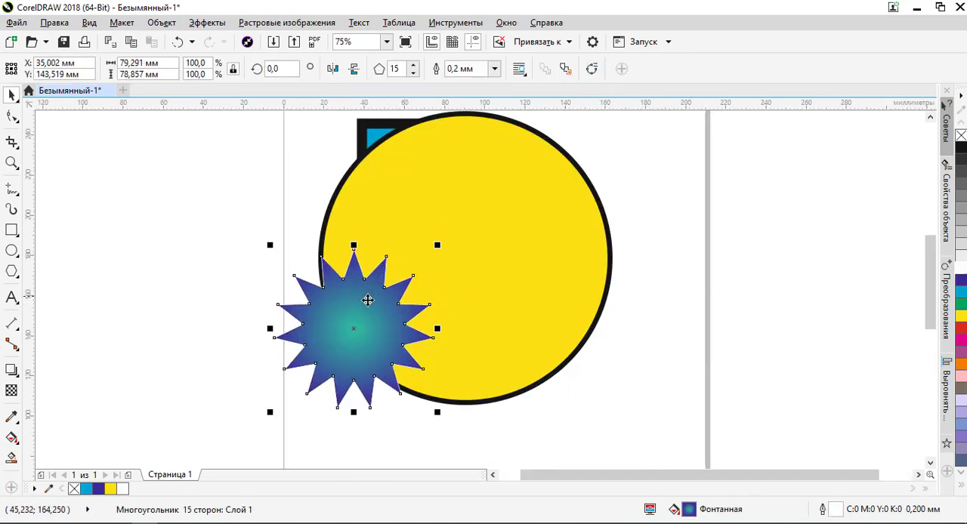
- Try a 10.0 mm outline on the star, settle on a width of 3.0 mm and deselect it
{"action": "left_click", "coordinate": [494, 69]}
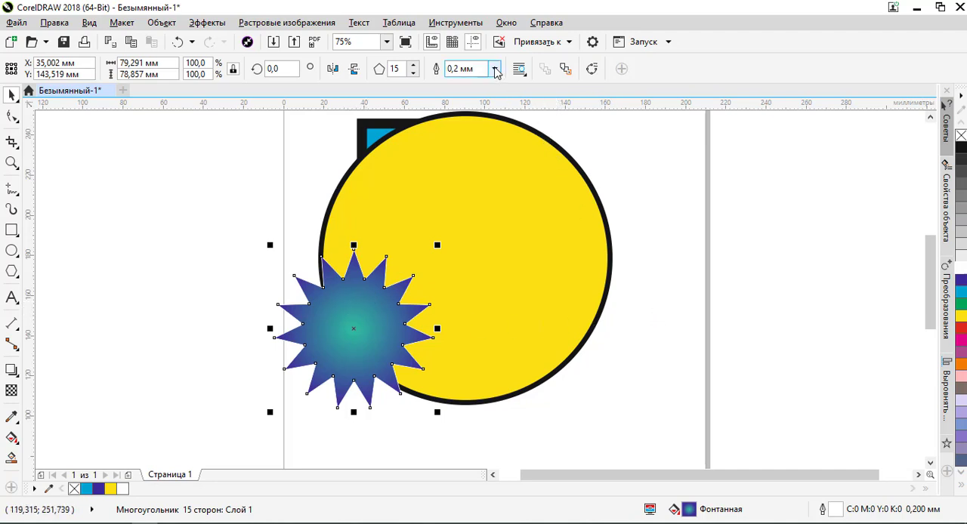
{"action": "left_click", "coordinate": [463, 232]}
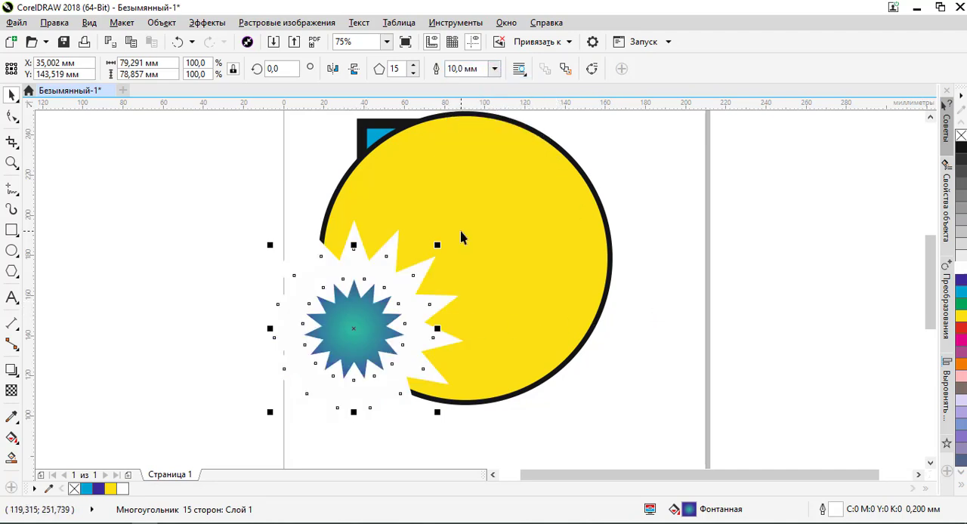
{"action": "left_click", "coordinate": [494, 68]}
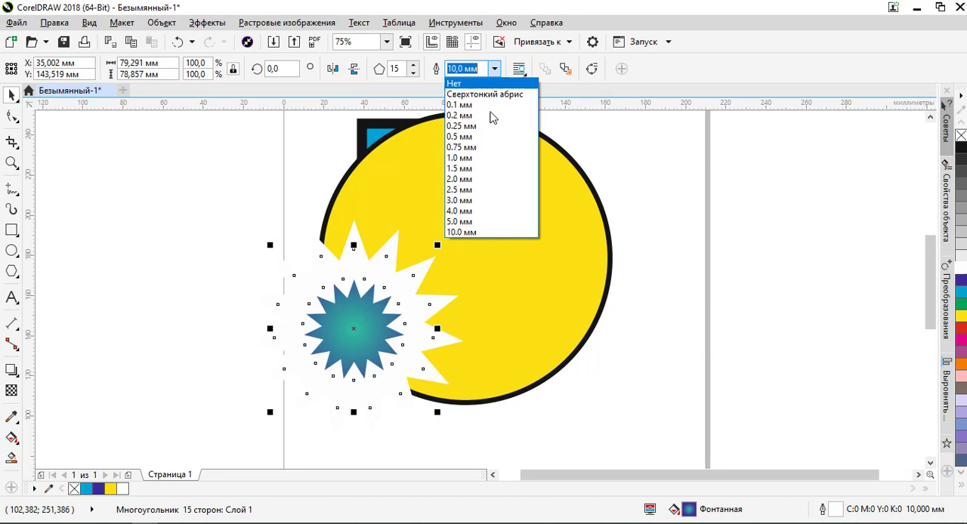
{"action": "left_click", "coordinate": [477, 204]}
{"action": "left_click", "coordinate": [283, 185]}
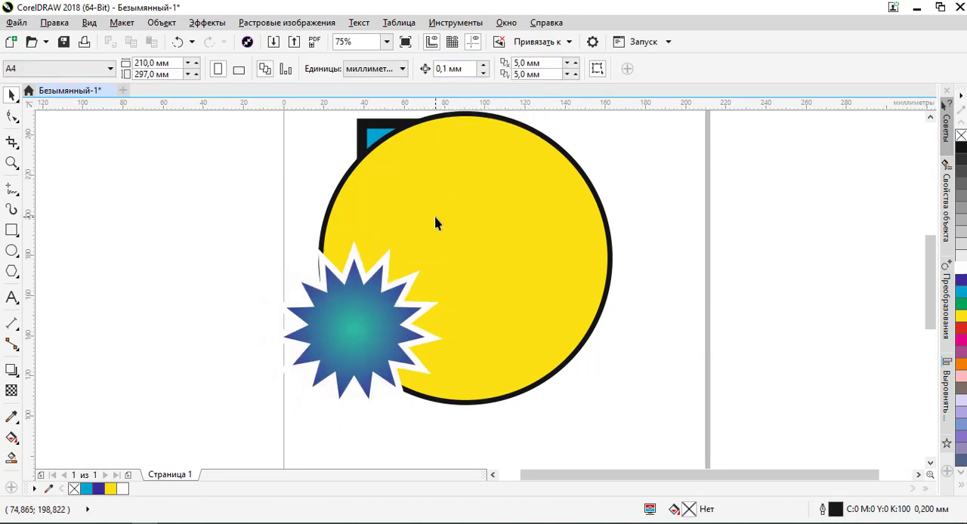
- Move the yellow circle up over the blue square, centering it at about X 89 mm, Y 205 mm
{"action": "scroll", "coordinate": [436, 213], "scroll_direction": "down", "scroll_amount": 2}
{"action": "scroll", "coordinate": [438, 207], "scroll_direction": "up", "scroll_amount": 2}
{"action": "left_click", "coordinate": [458, 218]}
{"action": "left_click_drag", "start_coordinate": [459, 215], "coordinate": [497, 193]}
{"action": "scroll", "coordinate": [457, 226], "scroll_direction": "down", "scroll_amount": 2}
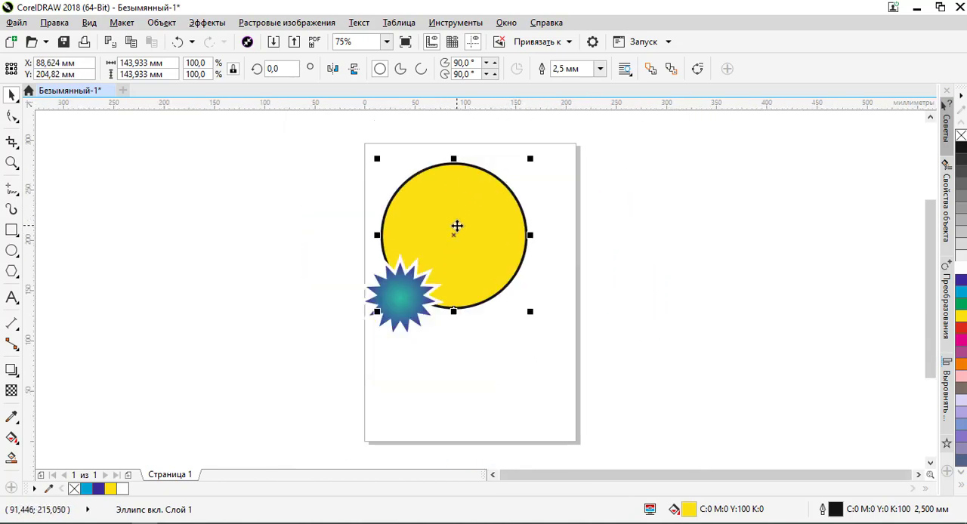
- Select the gradient star and move it further onto the yellow circle, centering it at about X 55 mm, Y 154 mm
{"action": "scroll", "coordinate": [458, 226], "scroll_direction": "down", "scroll_amount": 1}
{"action": "scroll", "coordinate": [440, 223], "scroll_direction": "up", "scroll_amount": 3}
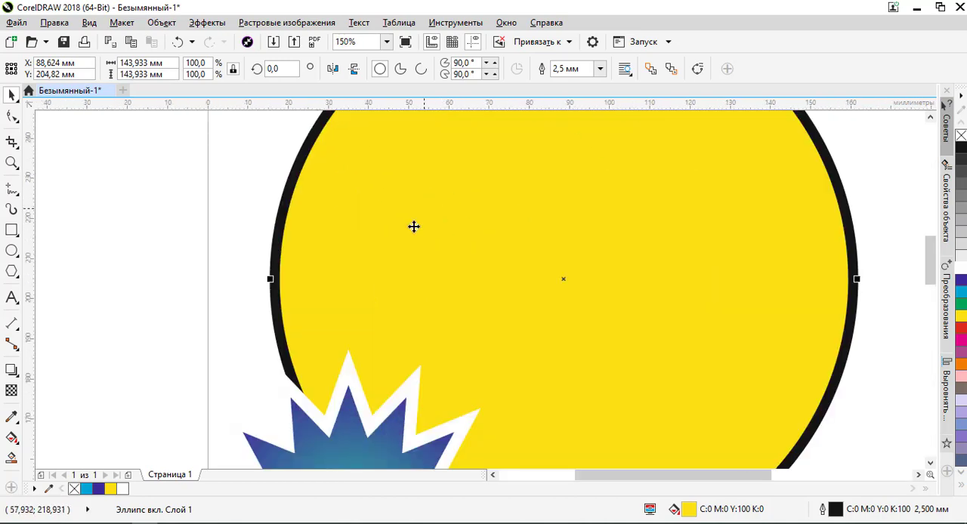
{"action": "scroll", "coordinate": [445, 212], "scroll_direction": "down", "scroll_amount": 3}
{"action": "scroll", "coordinate": [404, 211], "scroll_direction": "up", "scroll_amount": 2}
{"action": "scroll", "coordinate": [378, 285], "scroll_direction": "down", "scroll_amount": 2}
{"action": "left_click", "coordinate": [376, 268]}
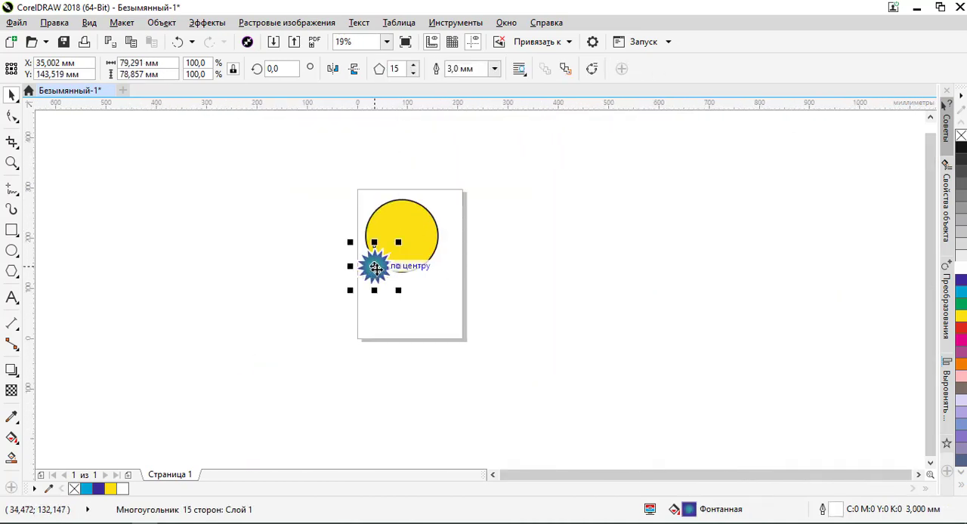
{"action": "scroll", "coordinate": [376, 268], "scroll_direction": "up", "scroll_amount": 3}
{"action": "left_click_drag", "start_coordinate": [378, 265], "coordinate": [421, 249]}
{"action": "scroll", "coordinate": [423, 257], "scroll_direction": "down", "scroll_amount": 1}
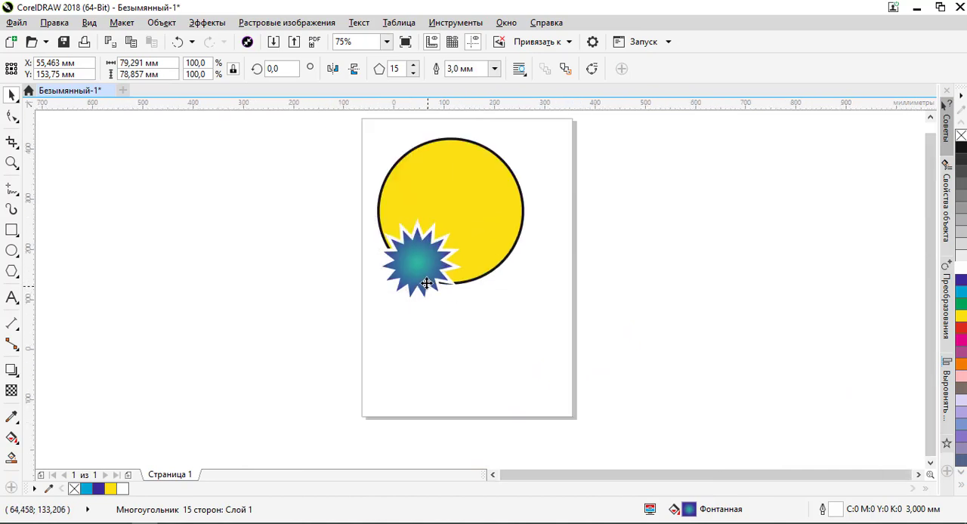
- Select the yellow circle behind the star
{"action": "scroll", "coordinate": [453, 255], "scroll_direction": "down", "scroll_amount": 2}
{"action": "scroll", "coordinate": [453, 254], "scroll_direction": "up", "scroll_amount": 2}
{"action": "scroll", "coordinate": [453, 255], "scroll_direction": "down", "scroll_amount": 2}
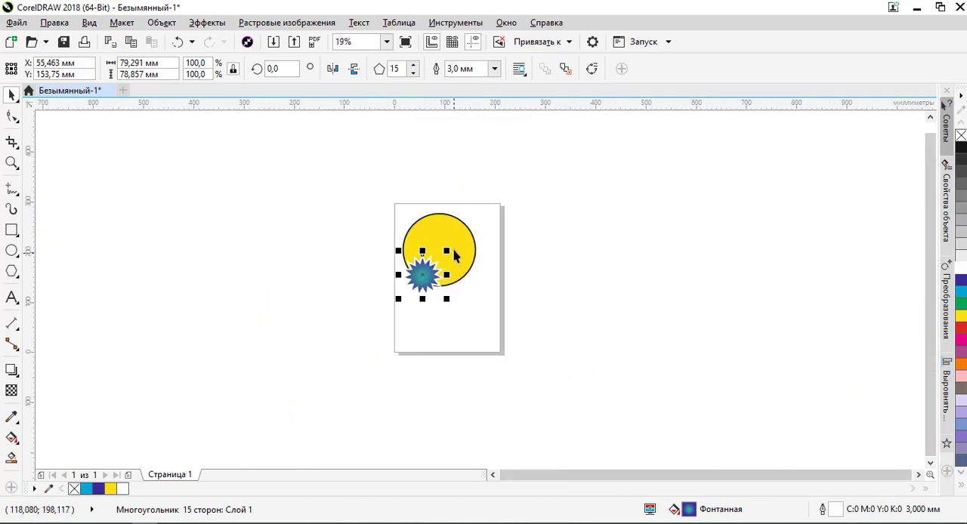
{"action": "left_click", "coordinate": [447, 230]}
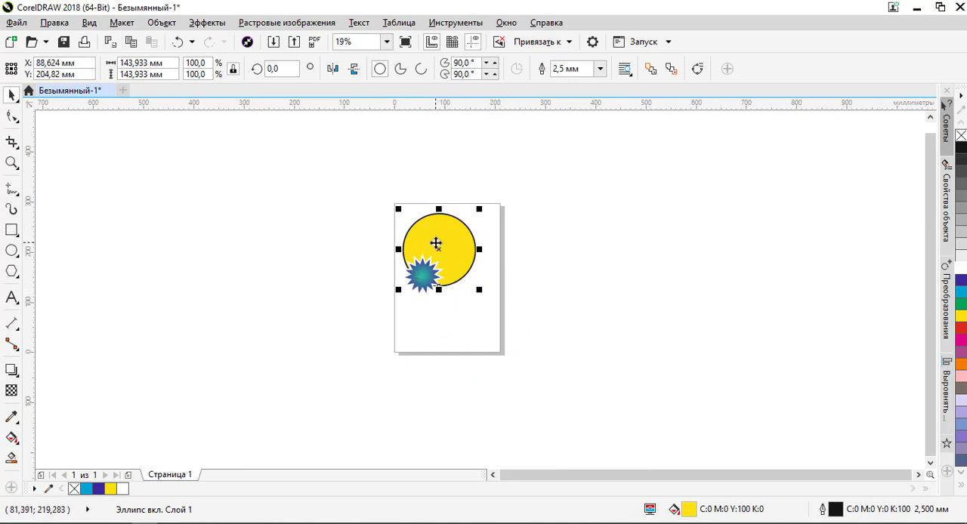
{"action": "scroll", "coordinate": [436, 244], "scroll_direction": "up", "scroll_amount": 2}
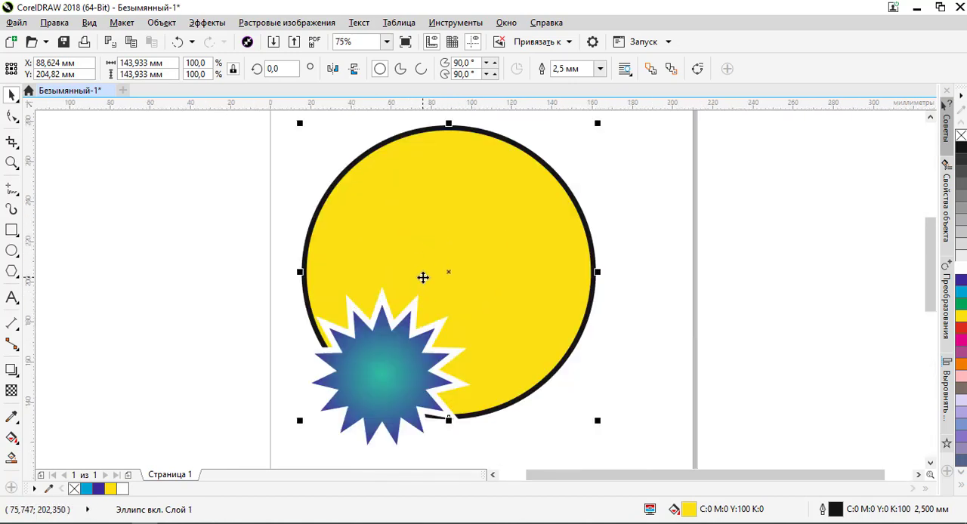
- Review the available display modes for the current drawing and for a new document, without creating a new document
{"action": "left_click", "coordinate": [90, 25]}
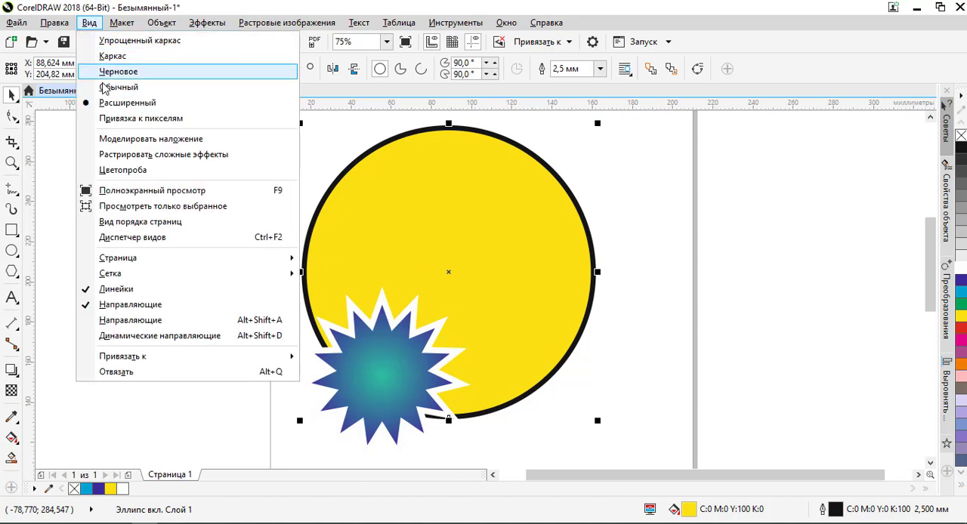
{"action": "left_click", "coordinate": [375, 180]}
{"action": "left_click", "coordinate": [14, 42]}
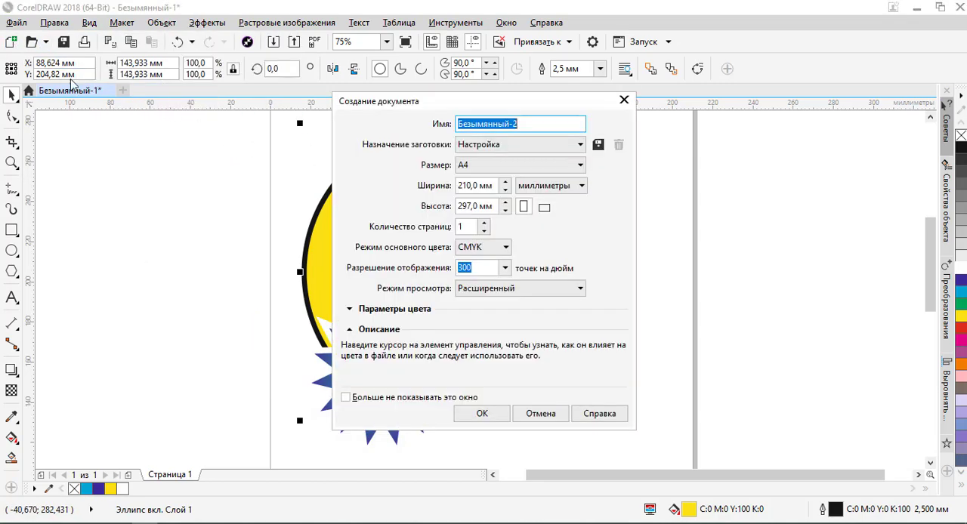
{"action": "left_click", "coordinate": [485, 289]}
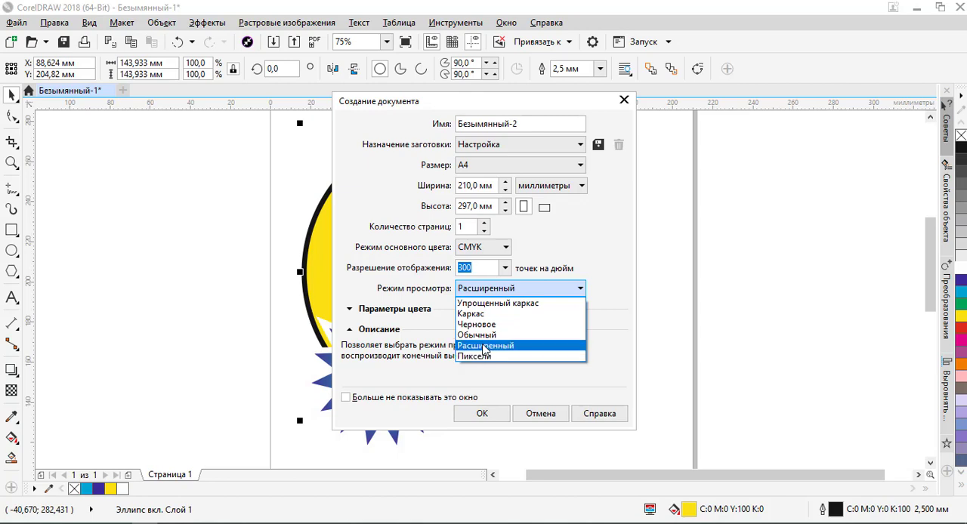
{"action": "left_click", "coordinate": [484, 346]}
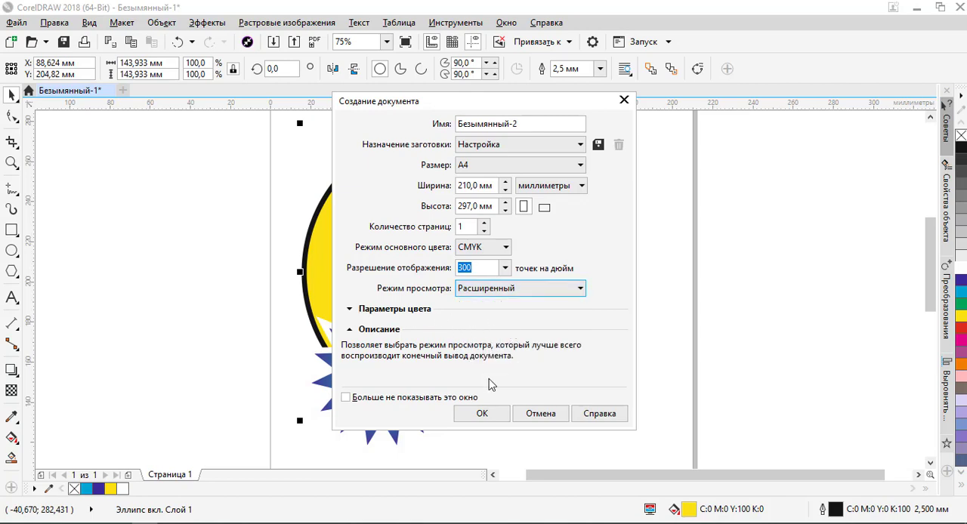
{"action": "left_click", "coordinate": [542, 408]}
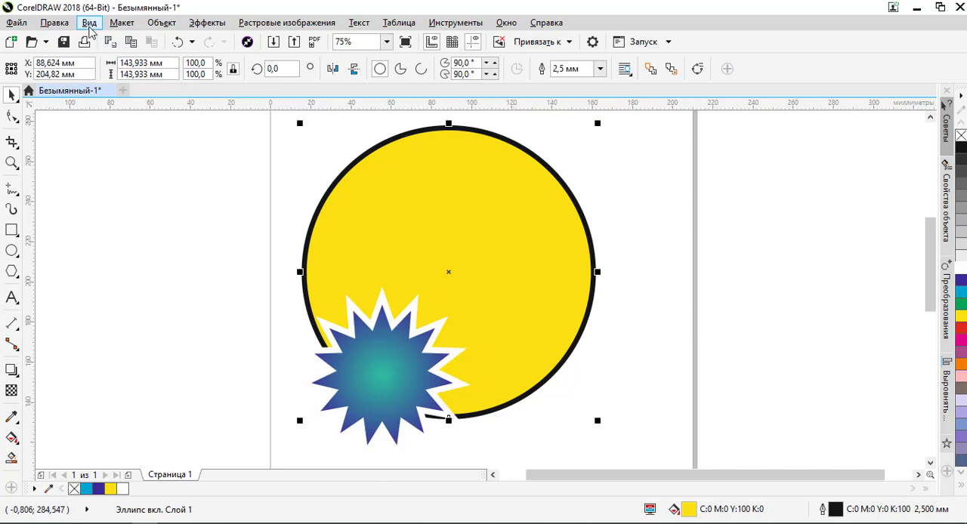
- Switch the drawing's display mode to the pixel view (Привязка к пикселям)
{"action": "left_click", "coordinate": [90, 22]}
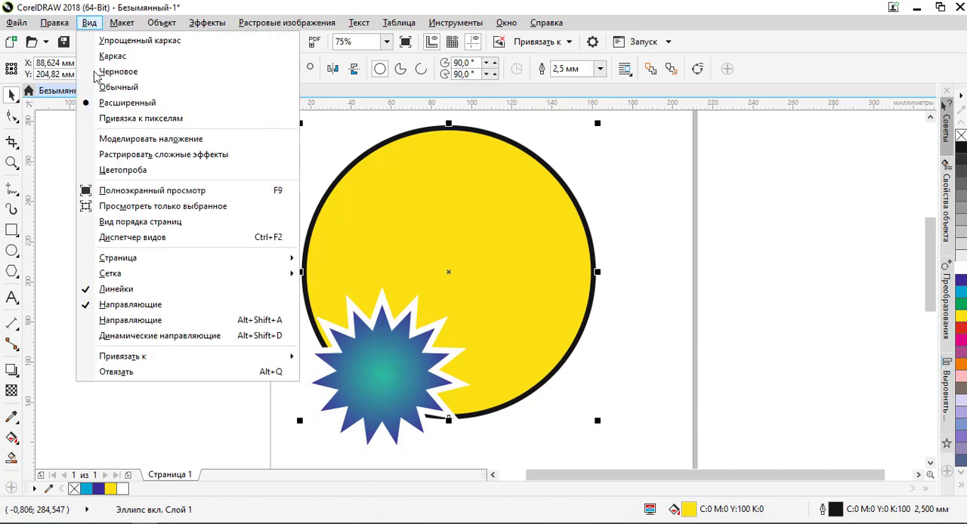
{"action": "left_click", "coordinate": [143, 121]}
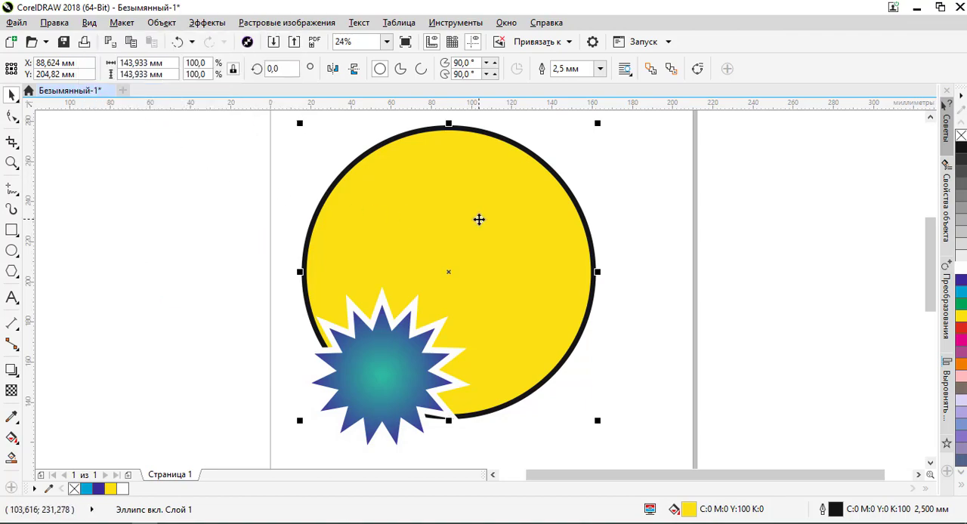
- Examine the pixel grid and the edges of the star's points and white outline at magnifications up to 3200%
{"action": "scroll", "coordinate": [389, 328], "scroll_direction": "up", "scroll_amount": 8}
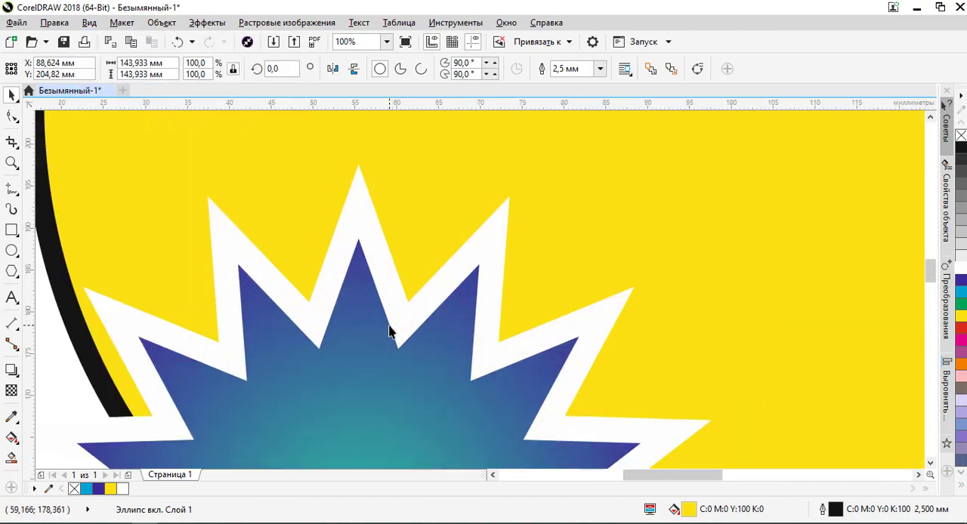
{"action": "scroll", "coordinate": [358, 272], "scroll_direction": "down", "scroll_amount": 3}
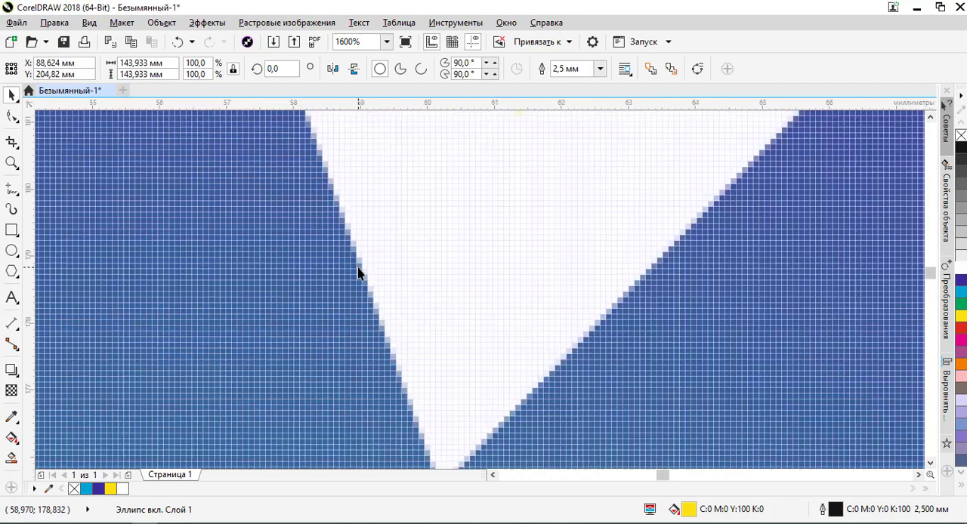
{"action": "scroll", "coordinate": [358, 272], "scroll_direction": "up", "scroll_amount": 3}
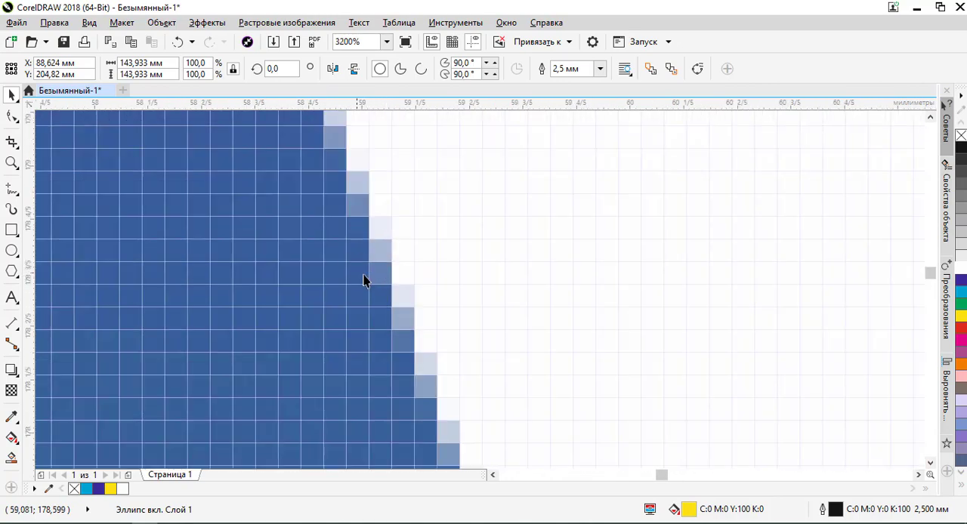
{"action": "scroll", "coordinate": [366, 266], "scroll_direction": "down", "scroll_amount": 2}
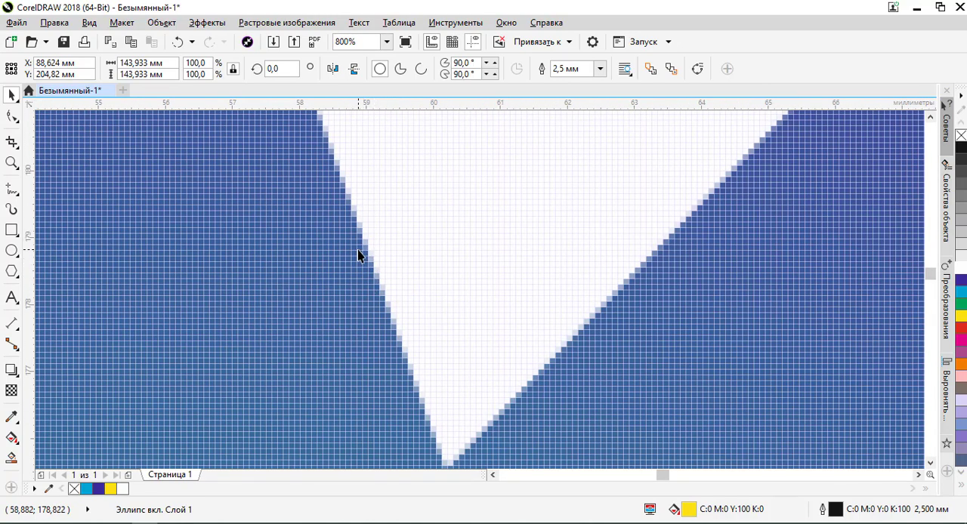
{"action": "scroll", "coordinate": [360, 250], "scroll_direction": "down", "scroll_amount": 1}
{"action": "scroll", "coordinate": [360, 250], "scroll_direction": "up", "scroll_amount": 3}
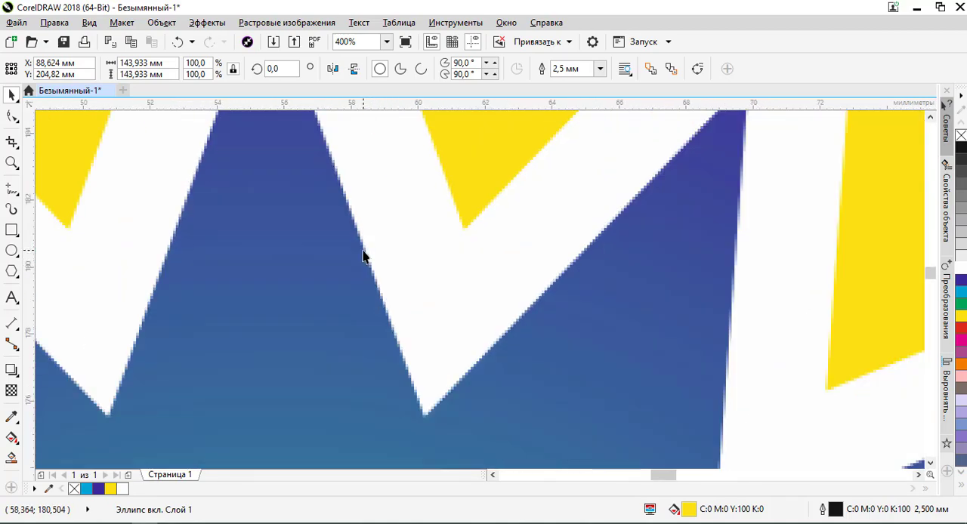
{"action": "scroll", "coordinate": [363, 255], "scroll_direction": "down", "scroll_amount": 7}
{"action": "scroll", "coordinate": [365, 255], "scroll_direction": "up", "scroll_amount": 5}
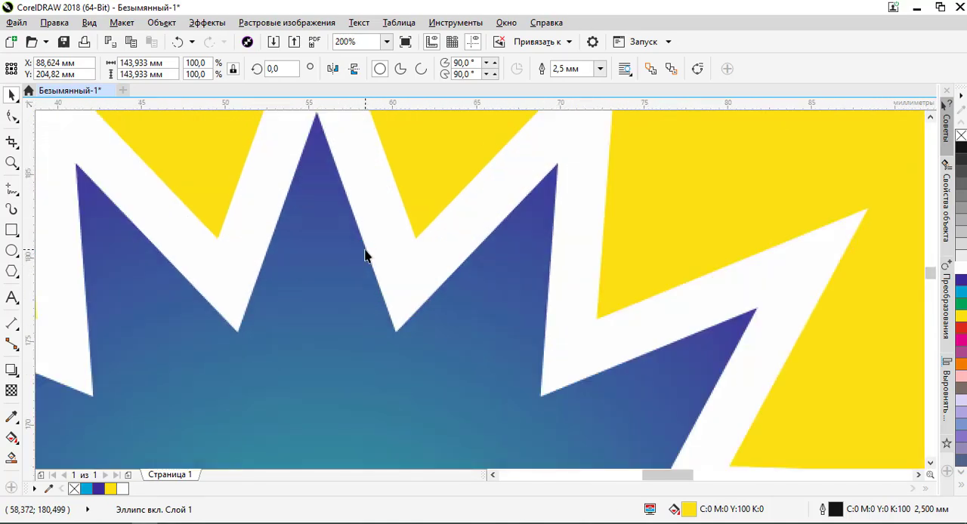
{"action": "scroll", "coordinate": [364, 249], "scroll_direction": "up", "scroll_amount": 1}
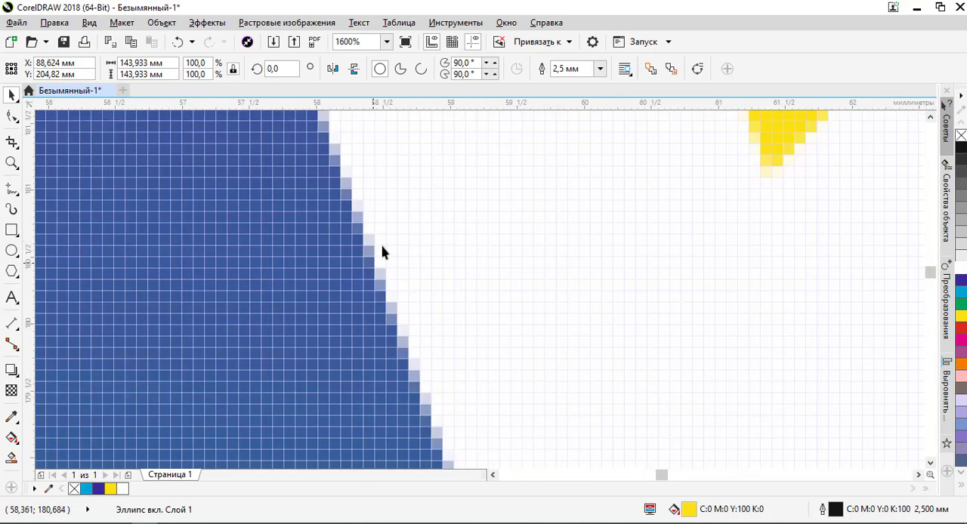
{"action": "scroll", "coordinate": [356, 222], "scroll_direction": "down", "scroll_amount": 1}
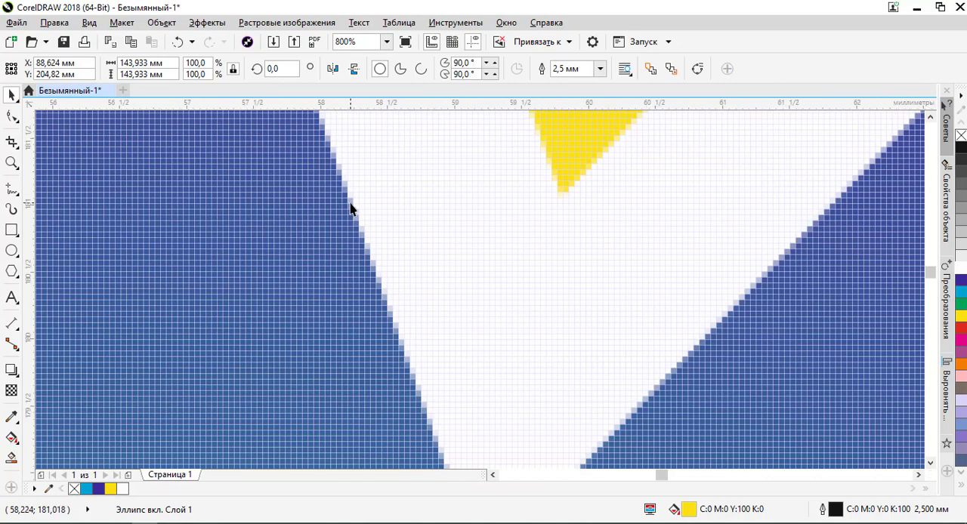
{"action": "scroll", "coordinate": [352, 207], "scroll_direction": "up", "scroll_amount": 1}
{"action": "scroll", "coordinate": [373, 268], "scroll_direction": "up", "scroll_amount": 1}
{"action": "scroll", "coordinate": [372, 268], "scroll_direction": "down", "scroll_amount": 7}
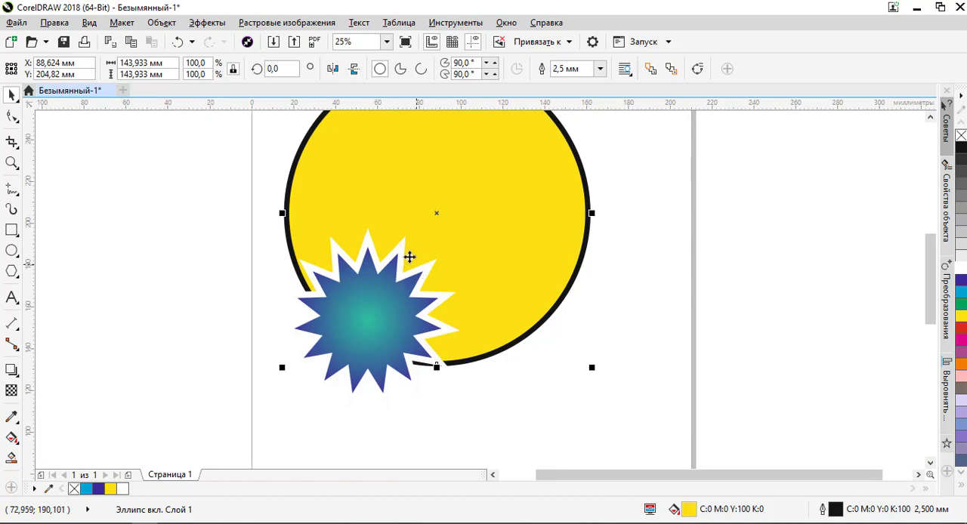
{"action": "scroll", "coordinate": [409, 258], "scroll_direction": "up", "scroll_amount": 6}
{"action": "scroll", "coordinate": [400, 268], "scroll_direction": "down", "scroll_amount": 2}
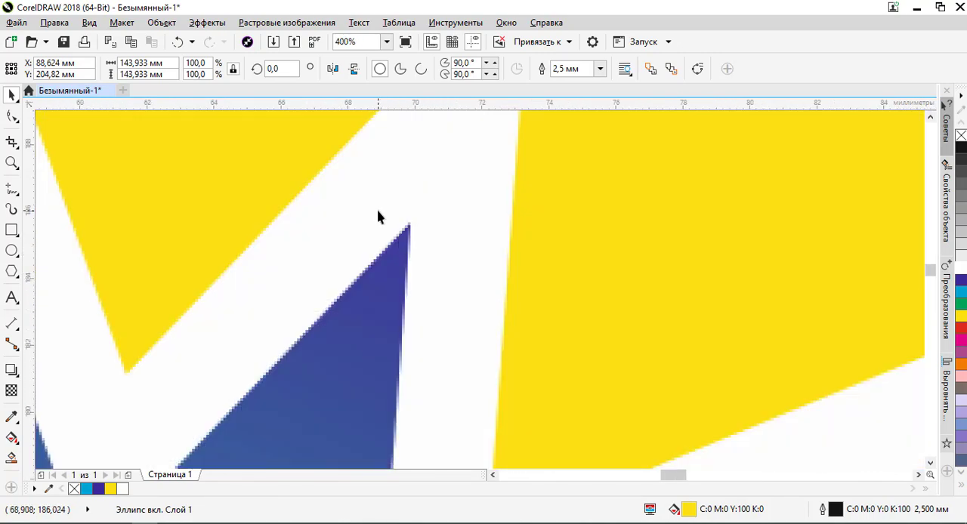
{"action": "scroll", "coordinate": [378, 216], "scroll_direction": "up", "scroll_amount": 2}
{"action": "scroll", "coordinate": [404, 270], "scroll_direction": "down", "scroll_amount": 3}
{"action": "scroll", "coordinate": [408, 274], "scroll_direction": "up", "scroll_amount": 2}
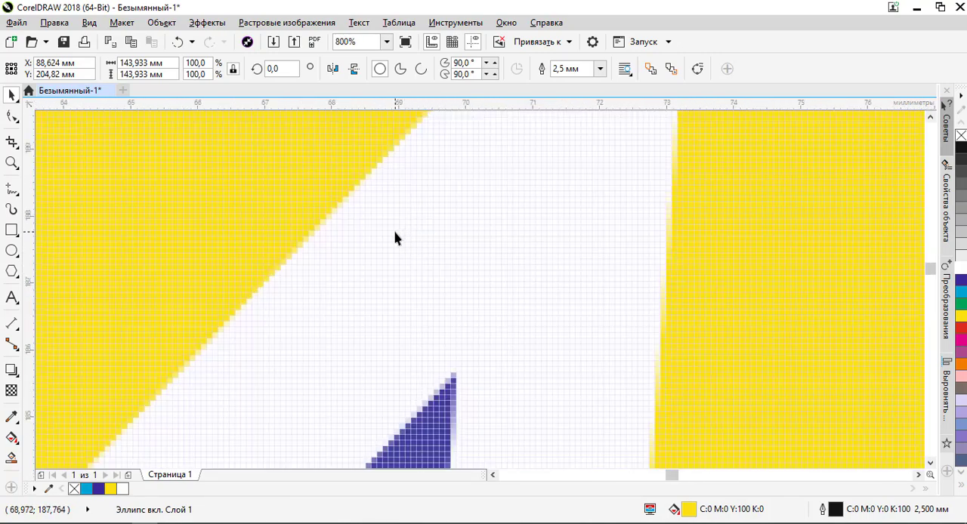
{"action": "scroll", "coordinate": [392, 240], "scroll_direction": "down", "scroll_amount": 6}
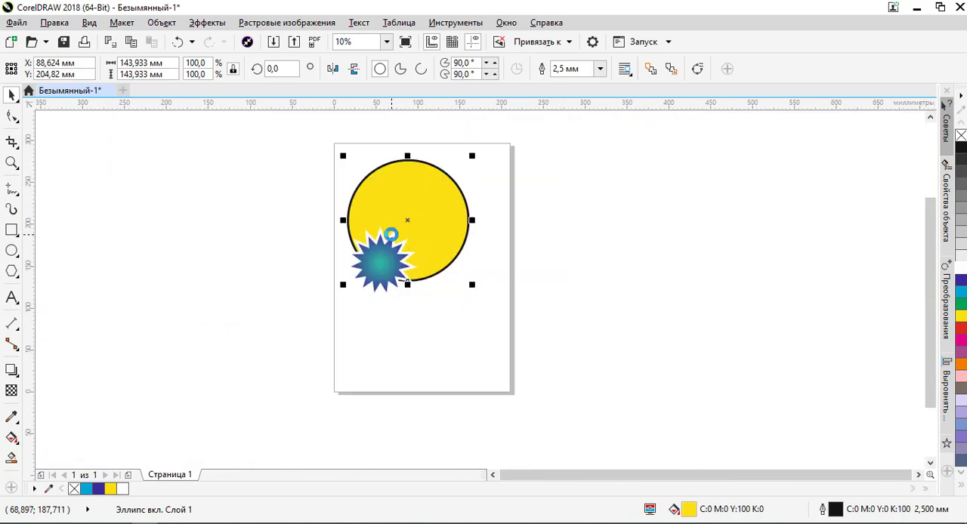
{"action": "scroll", "coordinate": [431, 208], "scroll_direction": "up", "scroll_amount": 1}
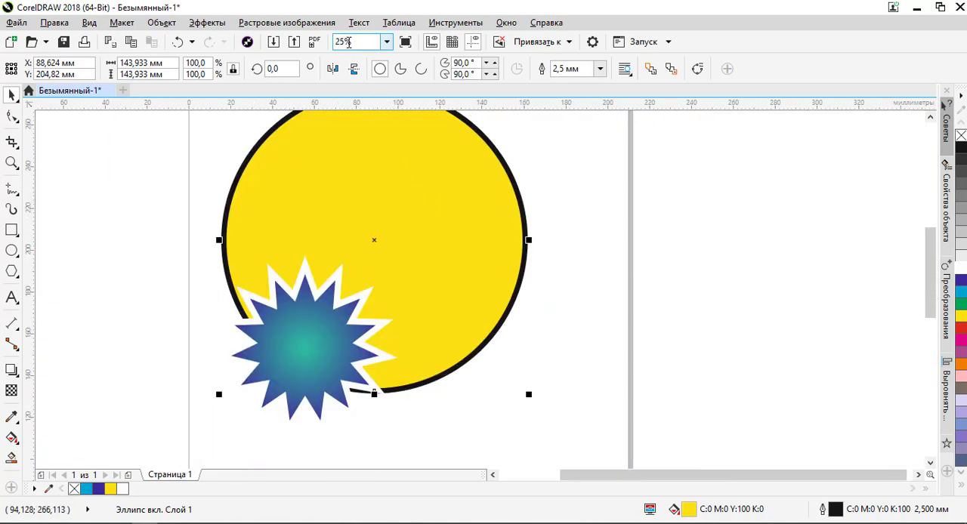
- View the drawing at the preset zoom levels 100% and 200%
{"action": "left_click", "coordinate": [387, 41]}
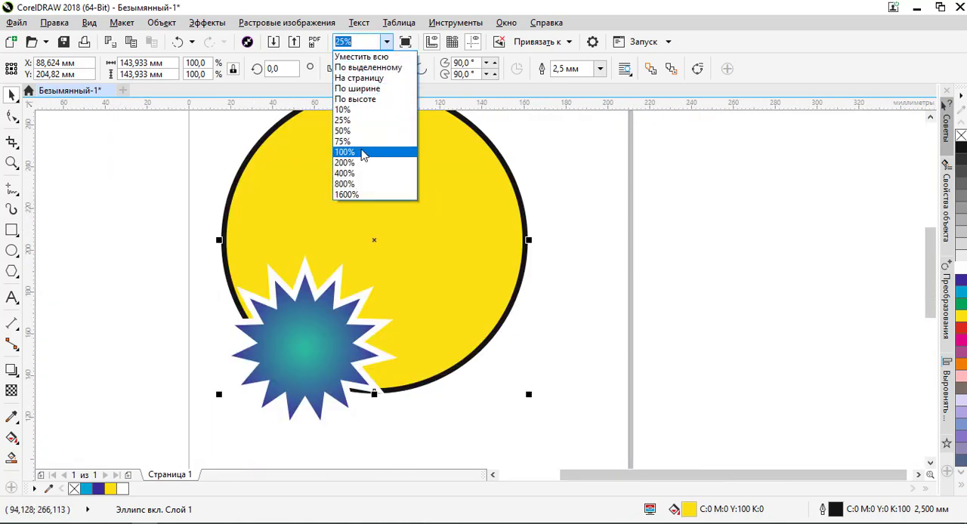
{"action": "left_click", "coordinate": [361, 154]}
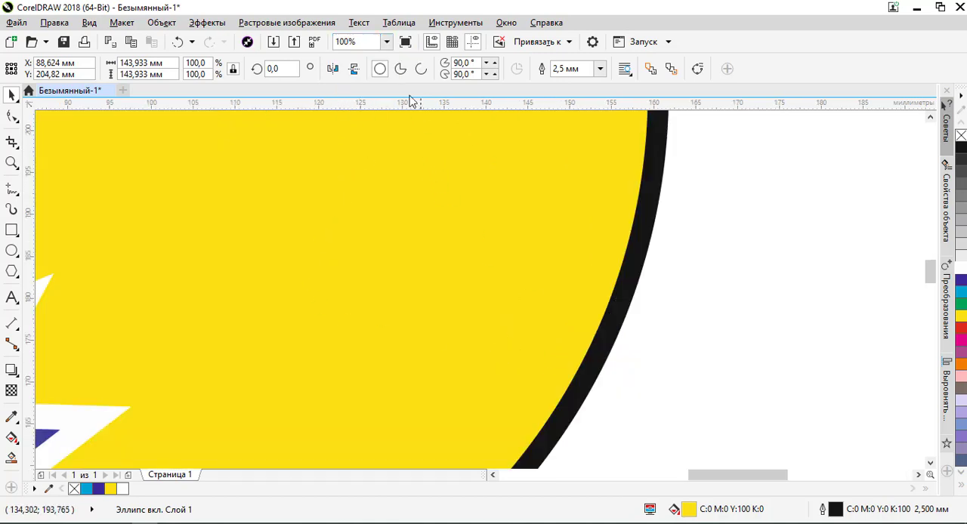
{"action": "left_click", "coordinate": [387, 42]}
{"action": "left_click", "coordinate": [363, 162]}
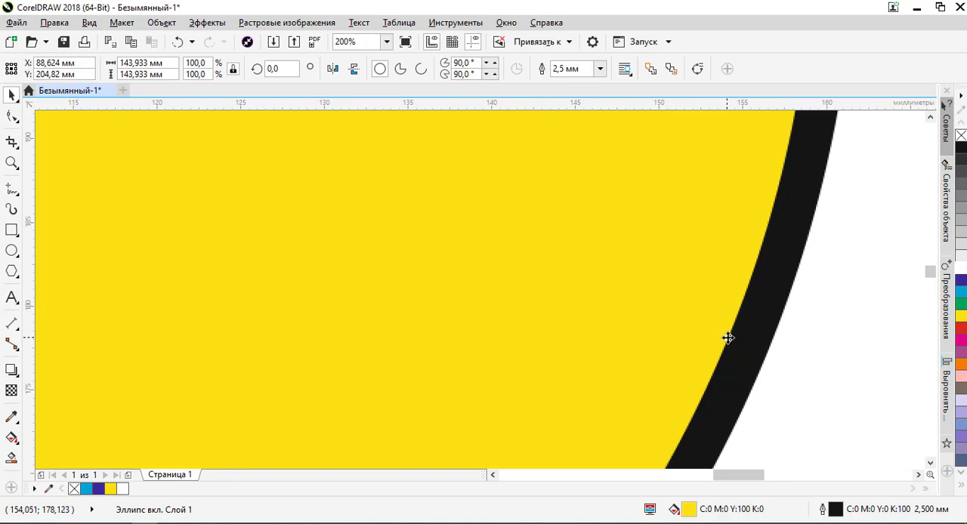
- Compare the star's gradient fill and the edges of its points at low and high magnification in pixel view
{"action": "scroll", "coordinate": [520, 184], "scroll_direction": "down", "scroll_amount": 3}
{"action": "scroll", "coordinate": [496, 219], "scroll_direction": "up", "scroll_amount": 3}
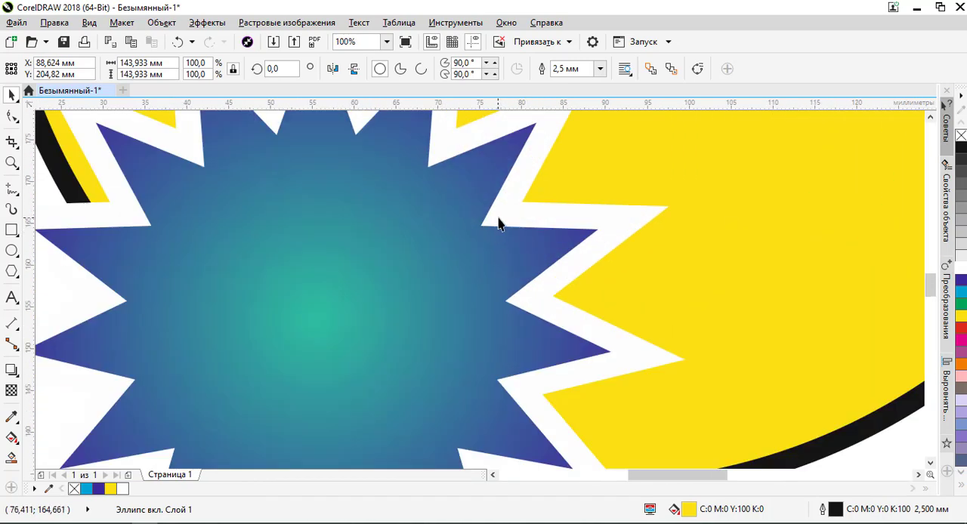
{"action": "scroll", "coordinate": [505, 213], "scroll_direction": "up", "scroll_amount": 3}
{"action": "scroll", "coordinate": [502, 201], "scroll_direction": "down", "scroll_amount": 2}
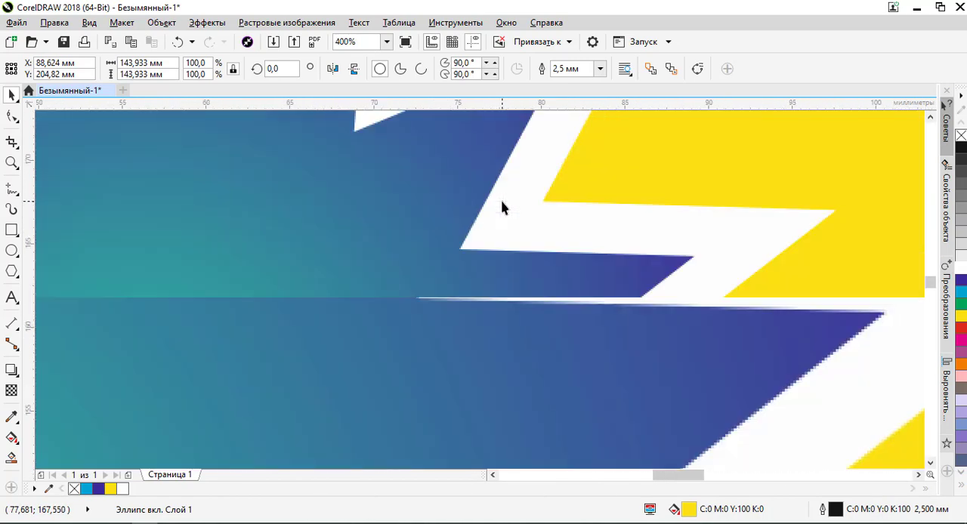
{"action": "scroll", "coordinate": [501, 200], "scroll_direction": "down", "scroll_amount": 1}
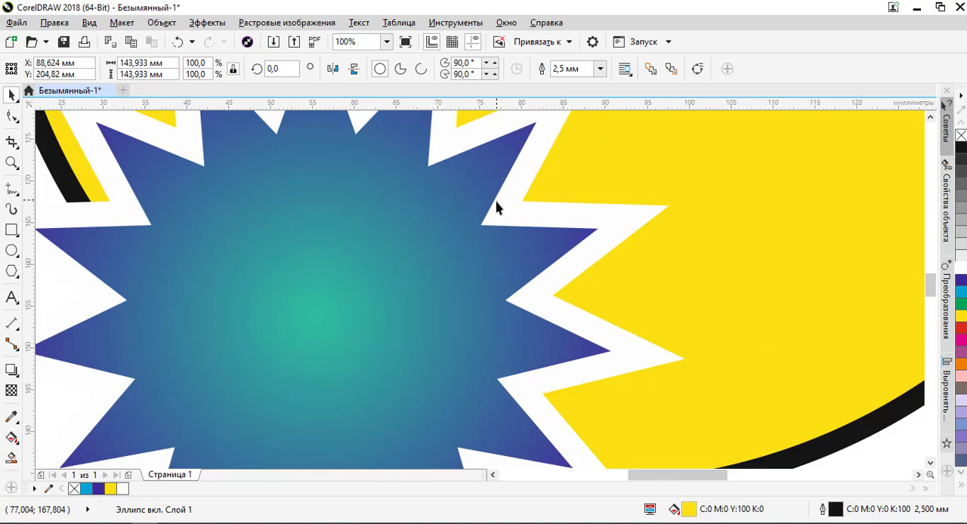
{"action": "scroll", "coordinate": [148, 213], "scroll_direction": "up", "scroll_amount": 4}
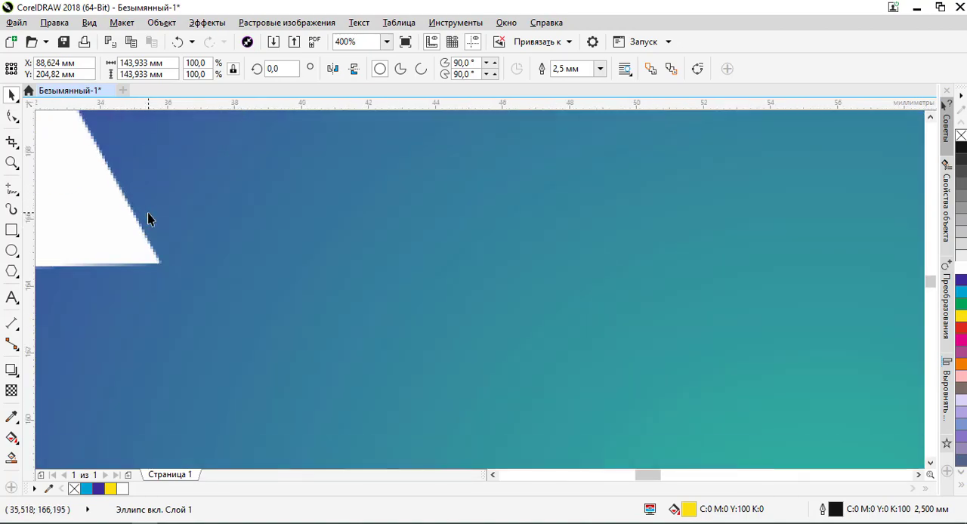
{"action": "scroll", "coordinate": [148, 213], "scroll_direction": "down", "scroll_amount": 4}
{"action": "scroll", "coordinate": [147, 219], "scroll_direction": "down", "scroll_amount": 5}
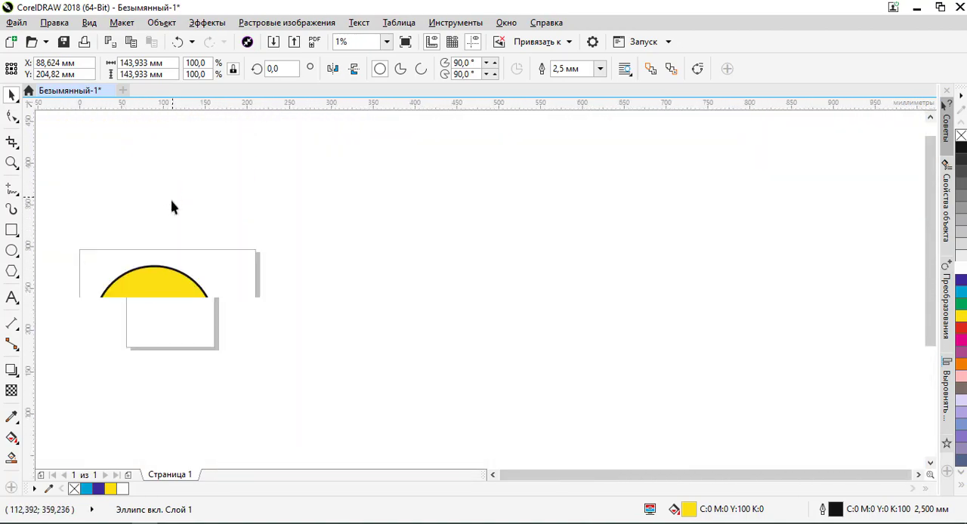
{"action": "scroll", "coordinate": [121, 361], "scroll_direction": "up", "scroll_amount": 5}
{"action": "scroll", "coordinate": [121, 360], "scroll_direction": "up", "scroll_amount": 2}
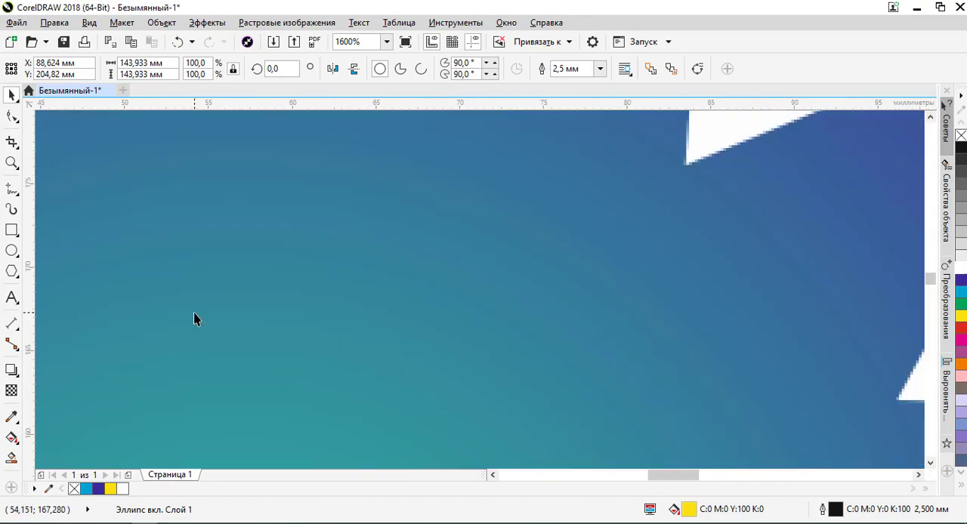
- Reapply the pixel view (Привязка к пикселям) and compare the star's edges in the overview and close up
{"action": "scroll", "coordinate": [194, 317], "scroll_direction": "down", "scroll_amount": 6}
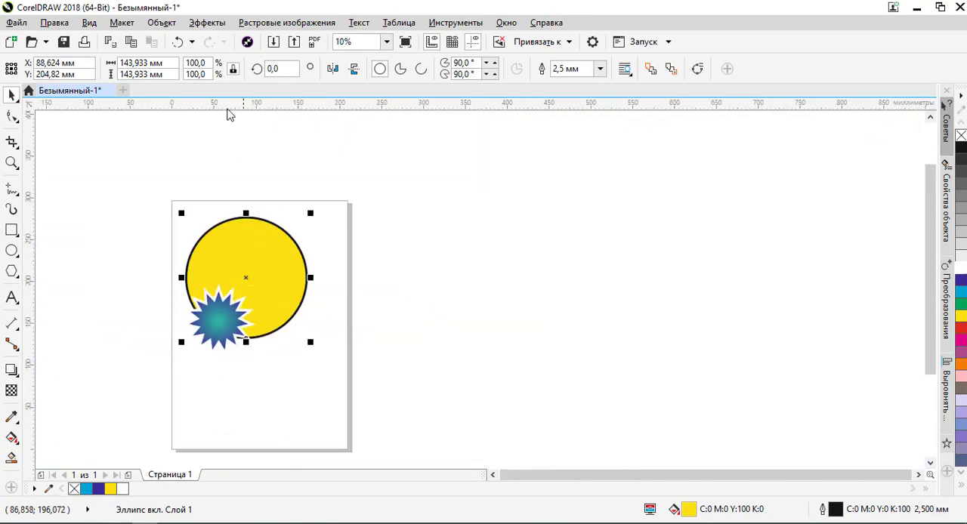
{"action": "left_click", "coordinate": [90, 23]}
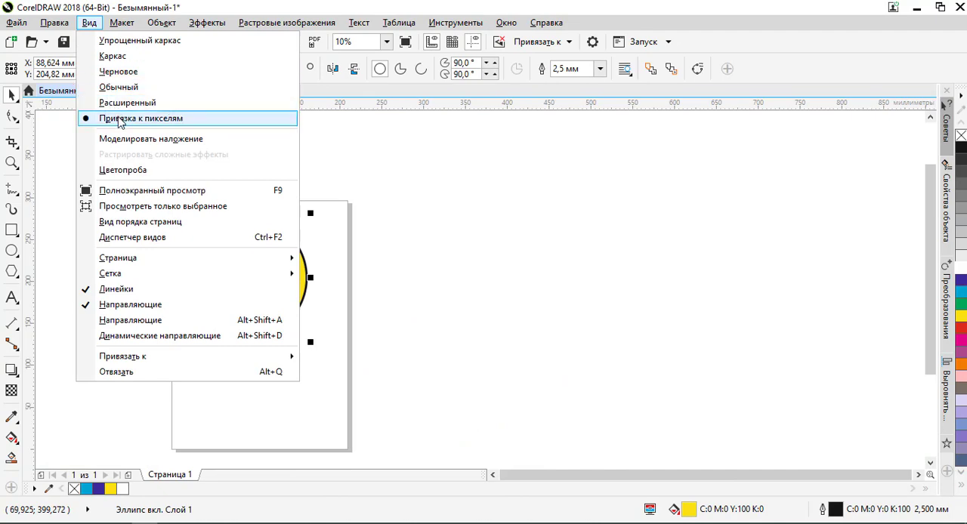
{"action": "left_click", "coordinate": [120, 123]}
{"action": "scroll", "coordinate": [191, 317], "scroll_direction": "up", "scroll_amount": 3}
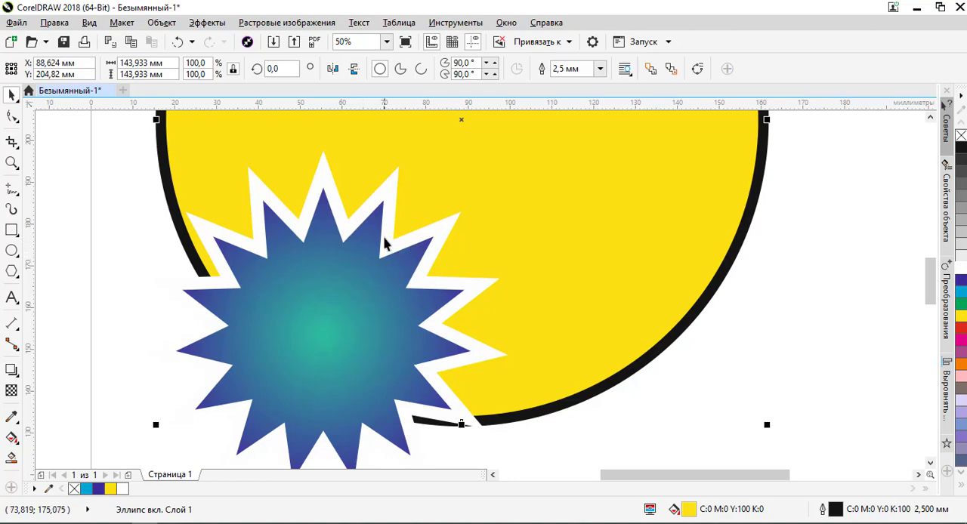
{"action": "scroll", "coordinate": [384, 244], "scroll_direction": "up", "scroll_amount": 4}
{"action": "scroll", "coordinate": [346, 263], "scroll_direction": "up", "scroll_amount": 1}
{"action": "scroll", "coordinate": [347, 262], "scroll_direction": "down", "scroll_amount": 8}
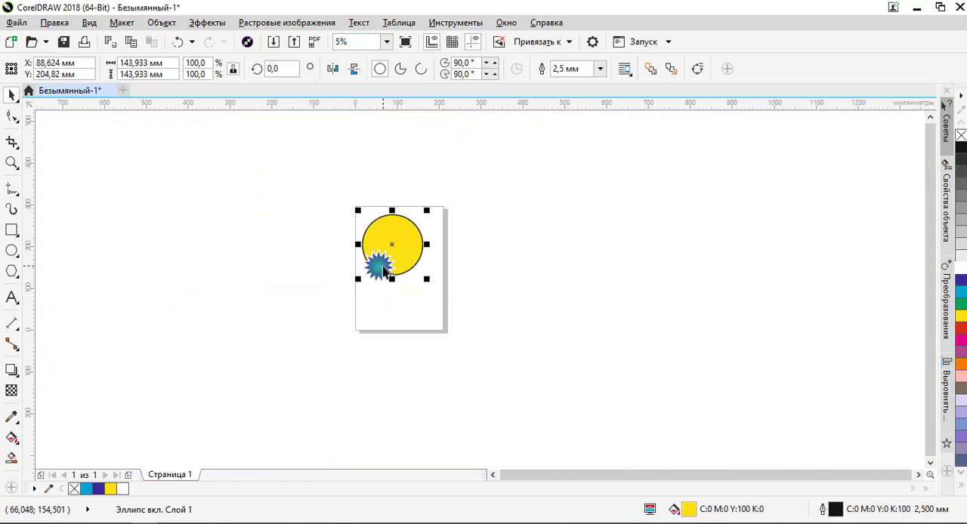
- Select the star and compare its points and white outline at low and high magnification in pixel view
{"action": "left_click", "coordinate": [384, 269]}
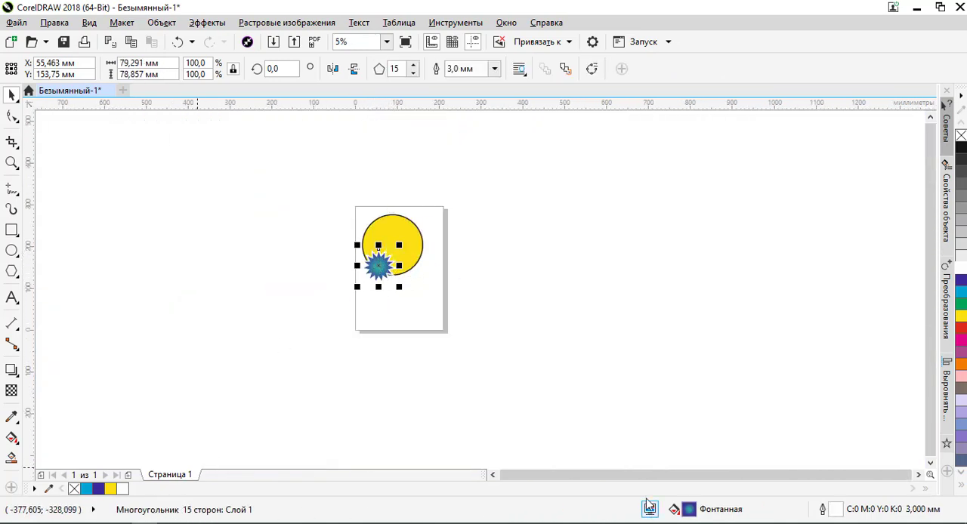
{"action": "scroll", "coordinate": [389, 263], "scroll_direction": "up", "scroll_amount": 3}
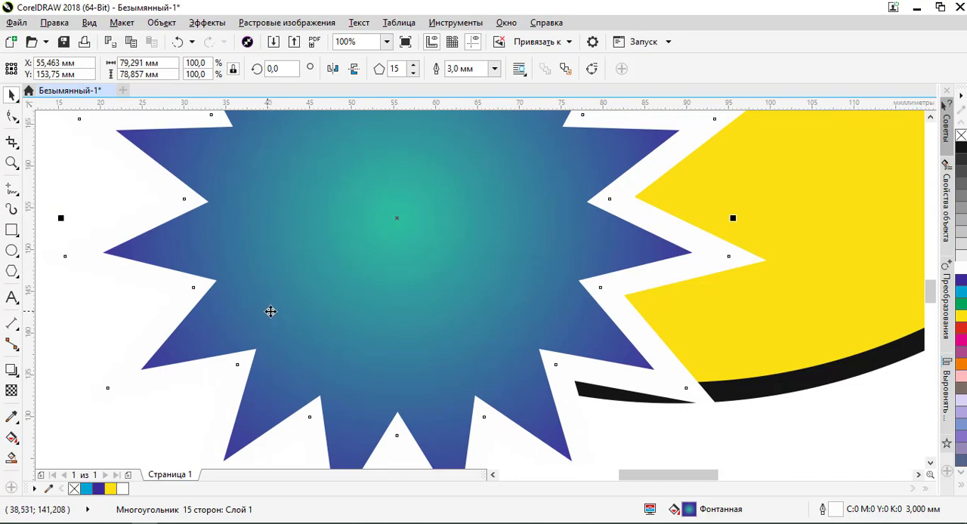
{"action": "scroll", "coordinate": [309, 306], "scroll_direction": "down", "scroll_amount": 2}
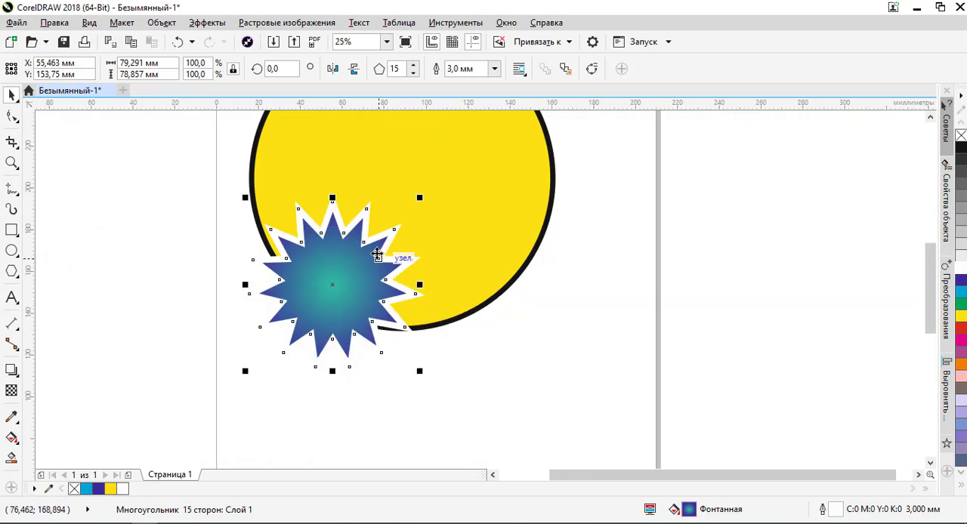
{"action": "scroll", "coordinate": [377, 256], "scroll_direction": "down", "scroll_amount": 2}
{"action": "scroll", "coordinate": [408, 268], "scroll_direction": "up", "scroll_amount": 5}
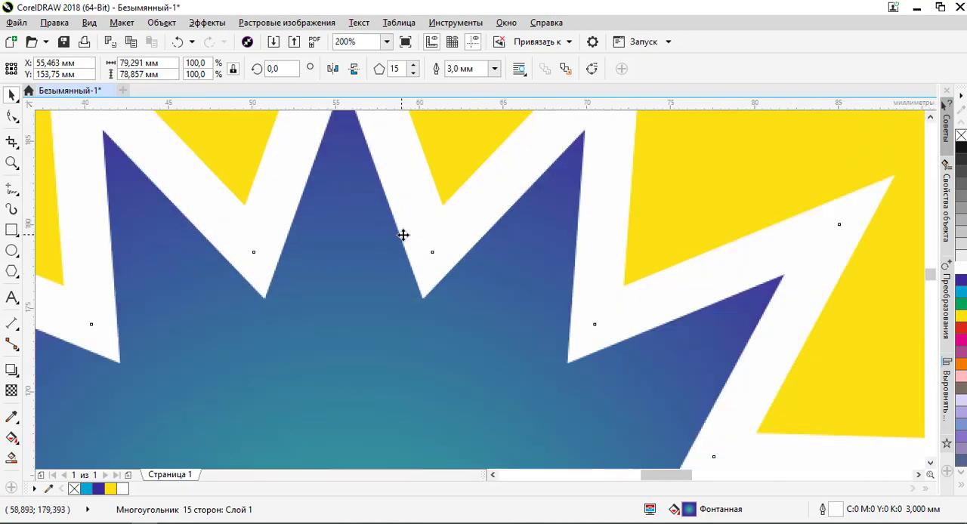
{"action": "scroll", "coordinate": [403, 235], "scroll_direction": "up", "scroll_amount": 2}
- Switch the display mode to the enhanced view (Расширенный) and inspect the star's edges at magnifications up to 4800%
{"action": "left_click", "coordinate": [90, 23]}
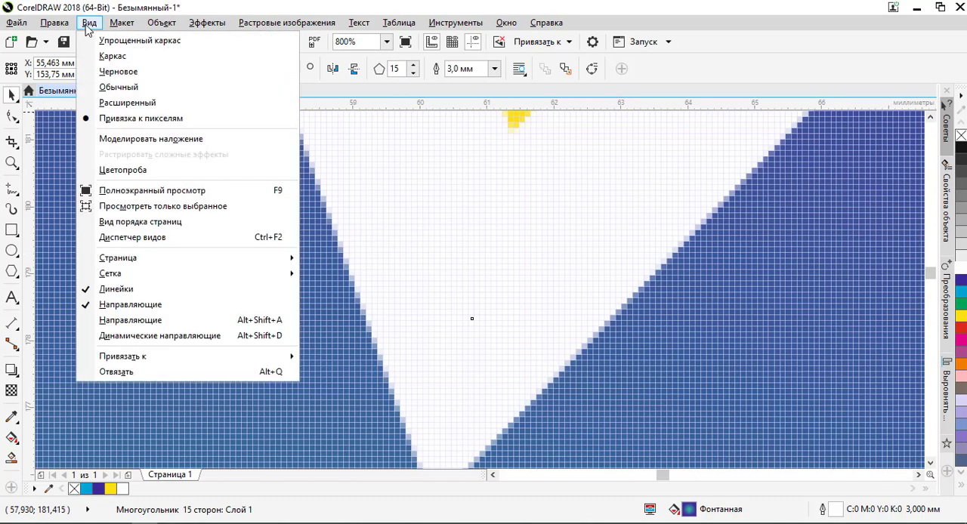
{"action": "left_click", "coordinate": [126, 103]}
{"action": "scroll", "coordinate": [315, 260], "scroll_direction": "down", "scroll_amount": 6}
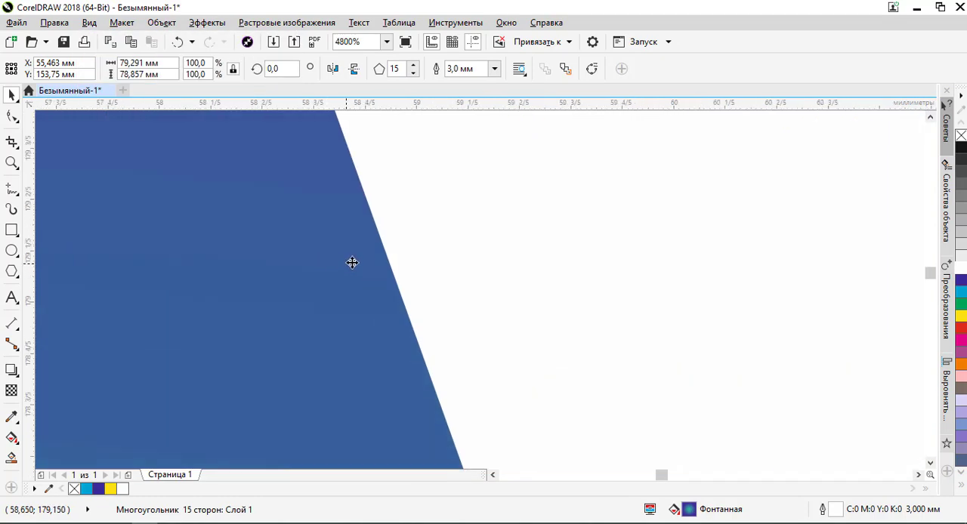
{"action": "scroll", "coordinate": [401, 274], "scroll_direction": "up", "scroll_amount": 4}
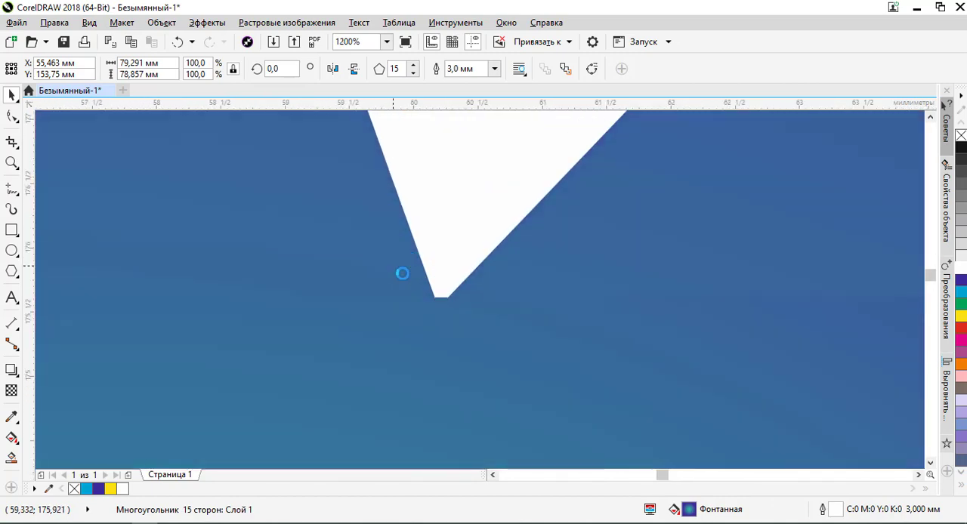
{"action": "scroll", "coordinate": [433, 279], "scroll_direction": "down", "scroll_amount": 3}
{"action": "scroll", "coordinate": [412, 181], "scroll_direction": "up", "scroll_amount": 3}
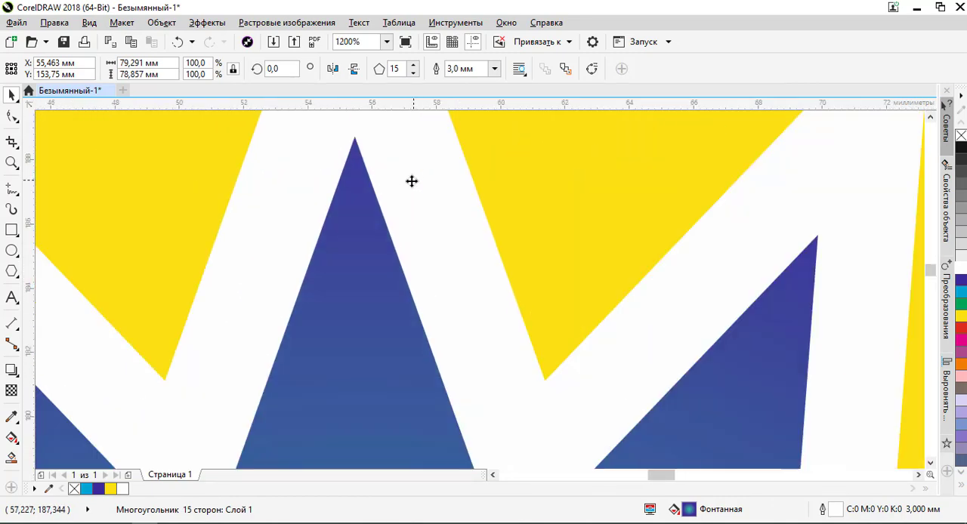
- Switch the display mode to the normal view (Обычный) and inspect the star's uppermost point
{"action": "left_click", "coordinate": [94, 24]}
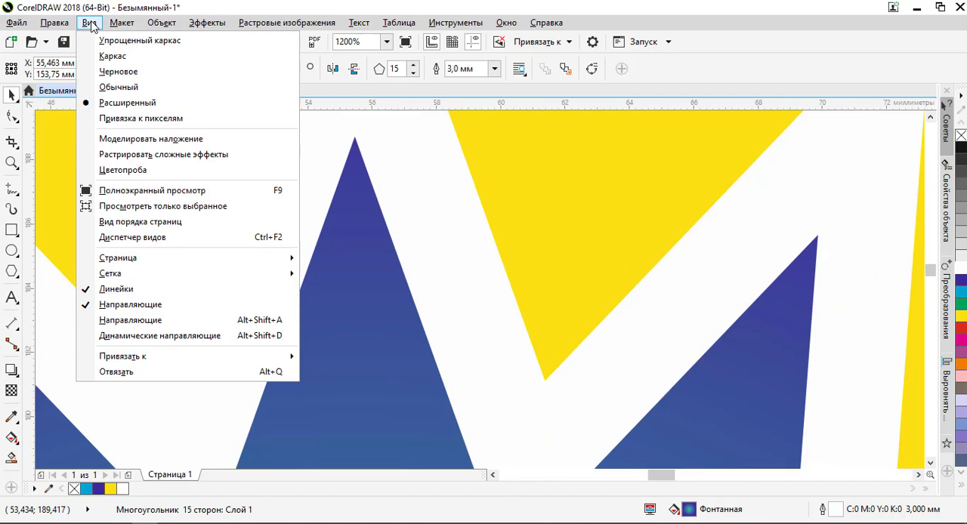
{"action": "left_click", "coordinate": [111, 89]}
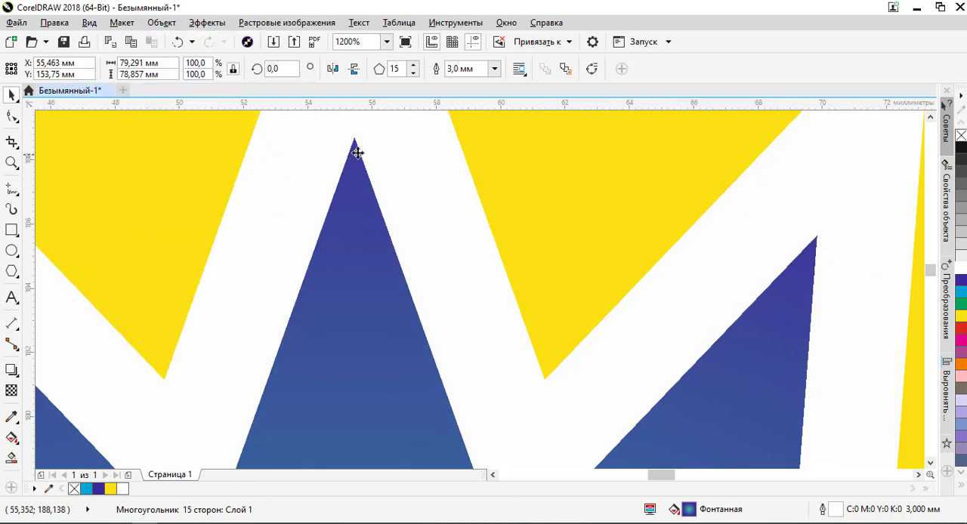
{"action": "scroll", "coordinate": [360, 148], "scroll_direction": "up", "scroll_amount": 4}
{"action": "scroll", "coordinate": [331, 167], "scroll_direction": "down", "scroll_amount": 6}
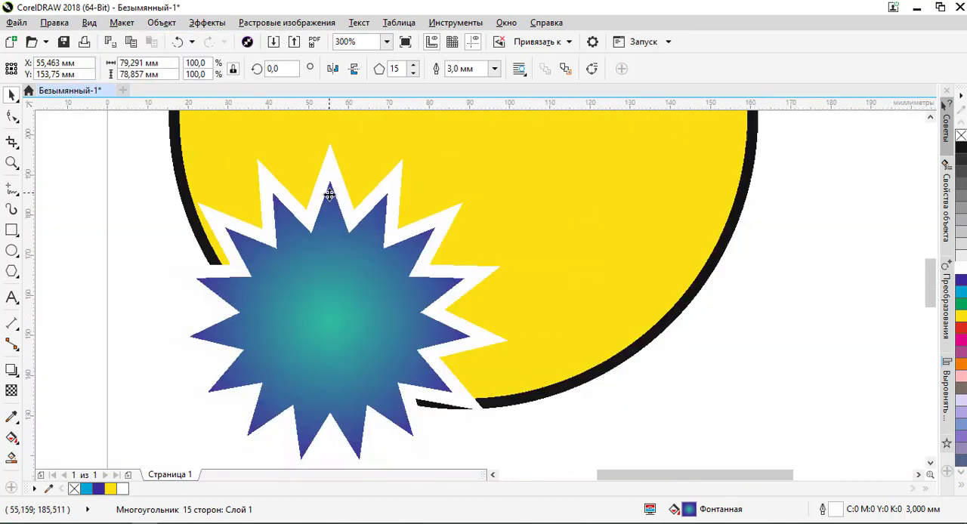
- Examine the star's gradient, its jagged contour and the circle's outline at various magnifications in normal view
{"action": "scroll", "coordinate": [281, 231], "scroll_direction": "up", "scroll_amount": 2}
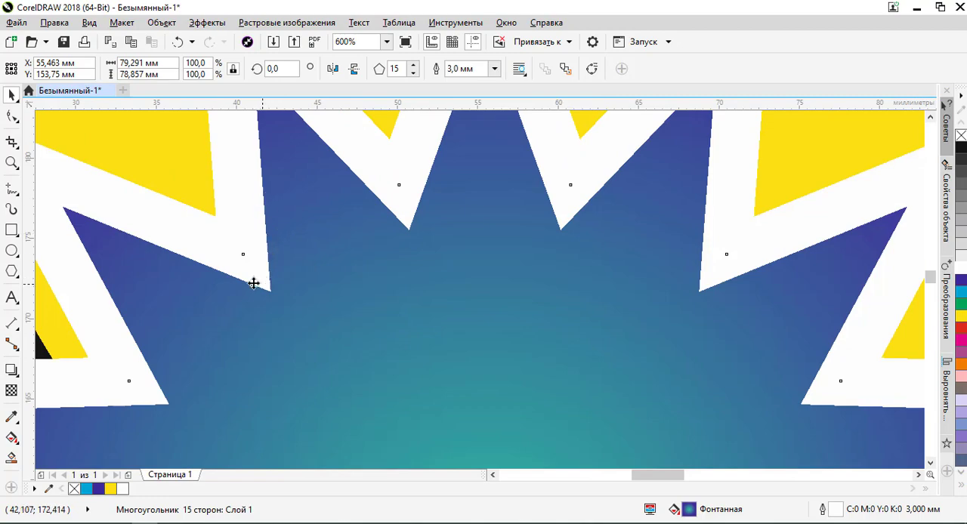
{"action": "scroll", "coordinate": [253, 283], "scroll_direction": "down", "scroll_amount": 3}
{"action": "scroll", "coordinate": [313, 328], "scroll_direction": "up", "scroll_amount": 5}
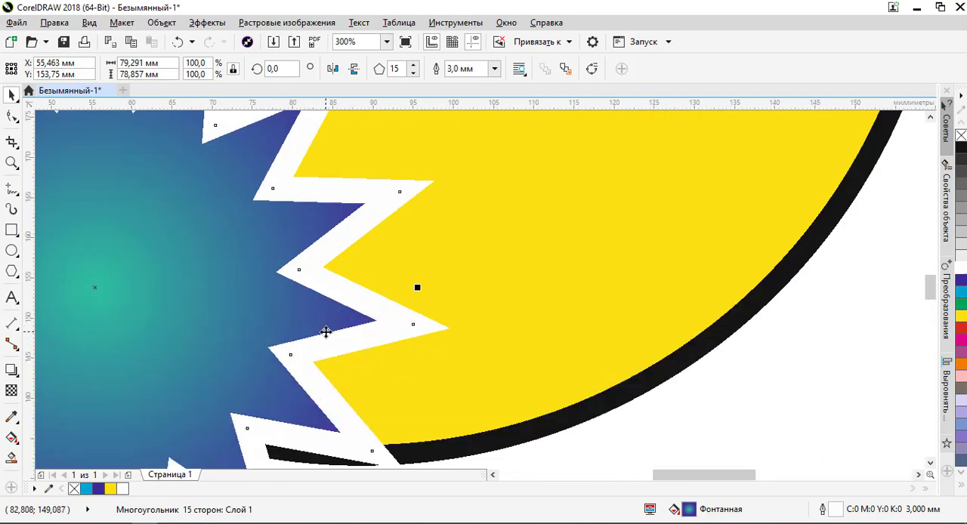
{"action": "scroll", "coordinate": [350, 333], "scroll_direction": "down", "scroll_amount": 4}
{"action": "scroll", "coordinate": [348, 276], "scroll_direction": "up", "scroll_amount": 3}
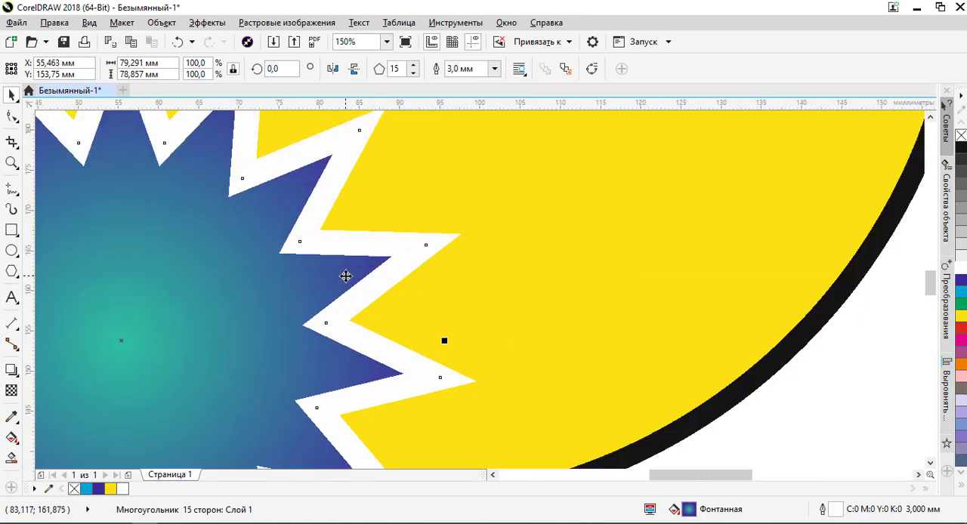
{"action": "scroll", "coordinate": [418, 232], "scroll_direction": "down", "scroll_amount": 3}
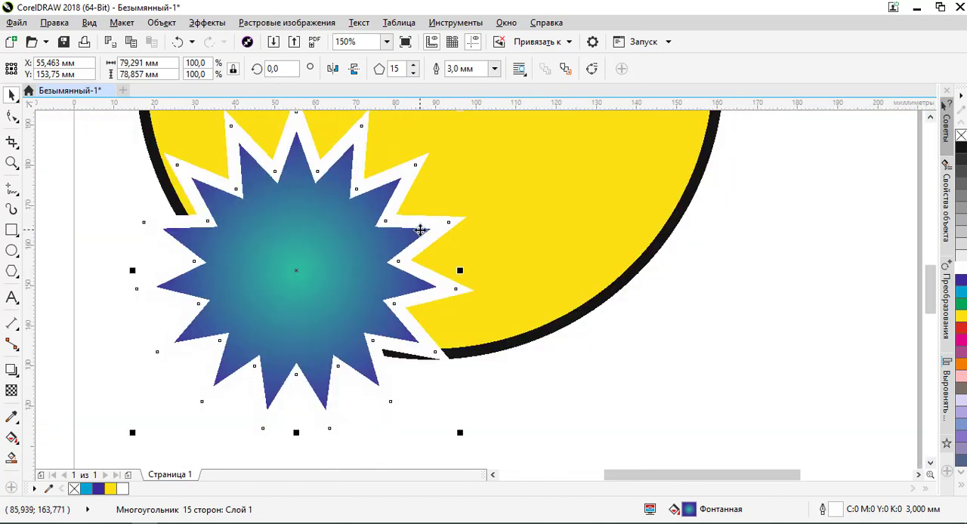
{"action": "scroll", "coordinate": [420, 230], "scroll_direction": "up", "scroll_amount": 3}
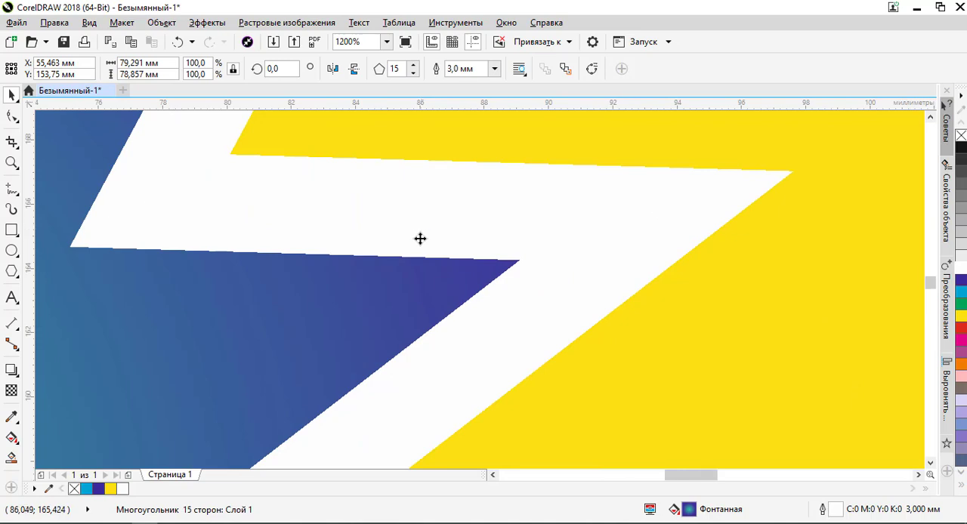
{"action": "scroll", "coordinate": [421, 222], "scroll_direction": "down", "scroll_amount": 3}
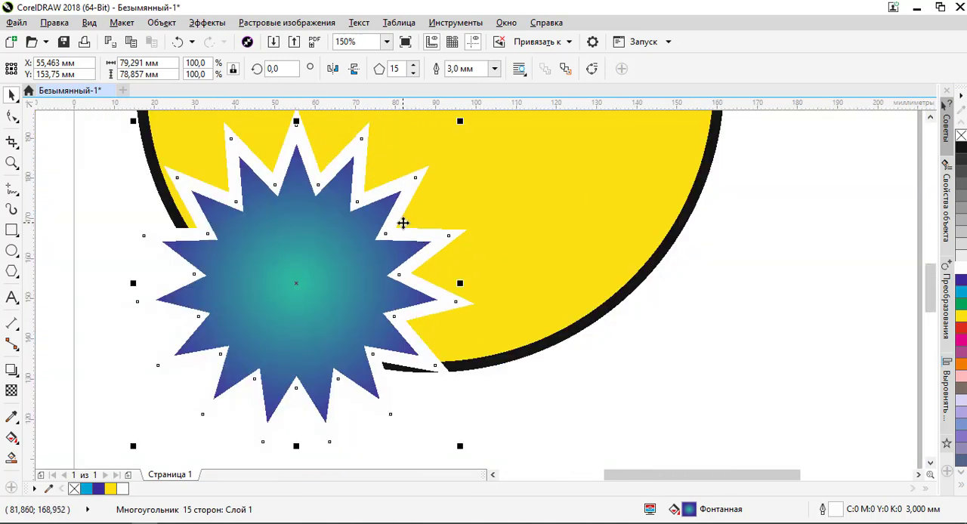
{"action": "scroll", "coordinate": [404, 226], "scroll_direction": "up", "scroll_amount": 2}
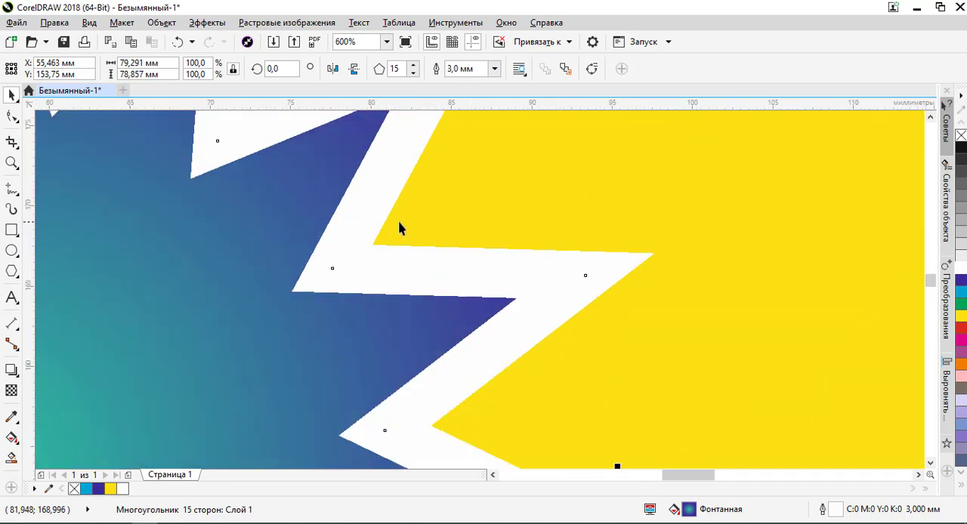
{"action": "scroll", "coordinate": [393, 229], "scroll_direction": "down", "scroll_amount": 3}
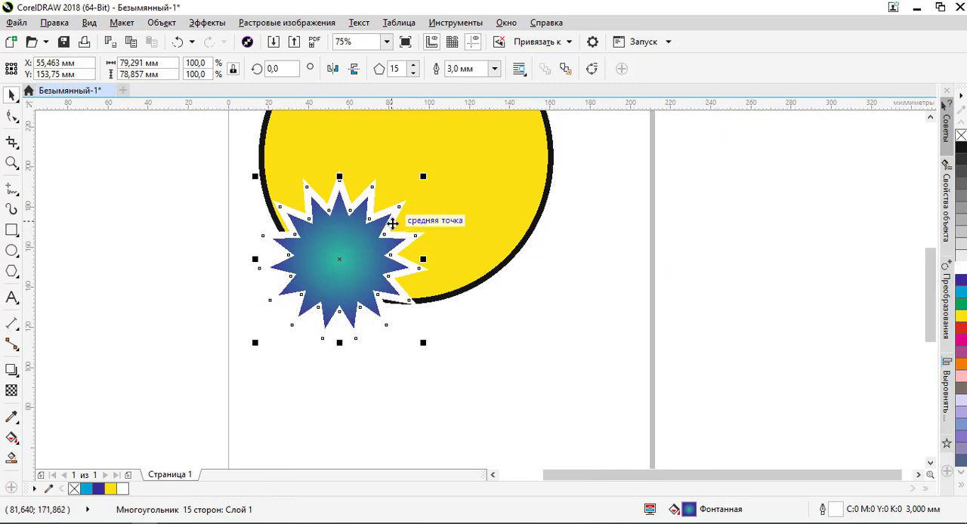
{"action": "scroll", "coordinate": [383, 206], "scroll_direction": "up", "scroll_amount": 2}
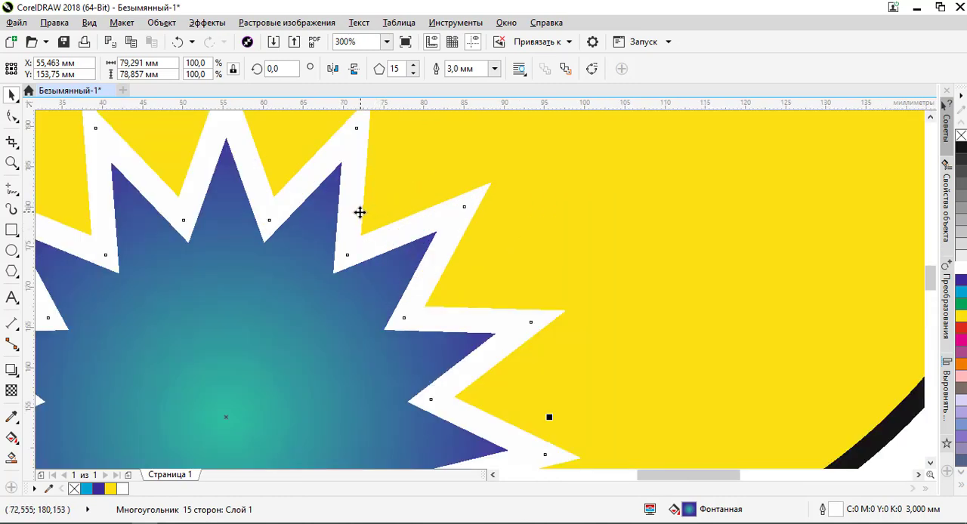
- Switch the display mode to the draft view (Черновое) and inspect how the star's fill is shown
{"action": "left_click", "coordinate": [89, 22]}
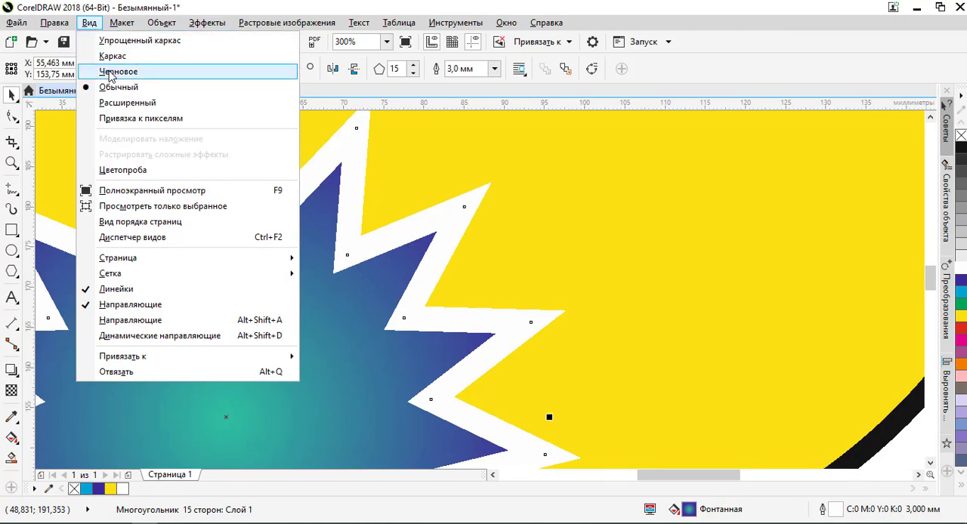
{"action": "left_click", "coordinate": [111, 73]}
{"action": "scroll", "coordinate": [316, 162], "scroll_direction": "down", "scroll_amount": 3}
{"action": "scroll", "coordinate": [319, 189], "scroll_direction": "up", "scroll_amount": 1}
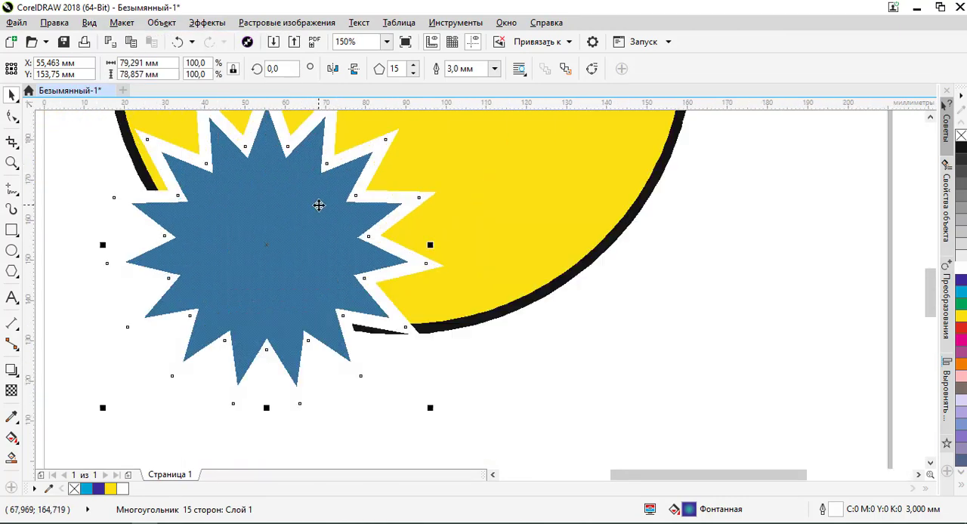
{"action": "scroll", "coordinate": [320, 205], "scroll_direction": "down", "scroll_amount": 1}
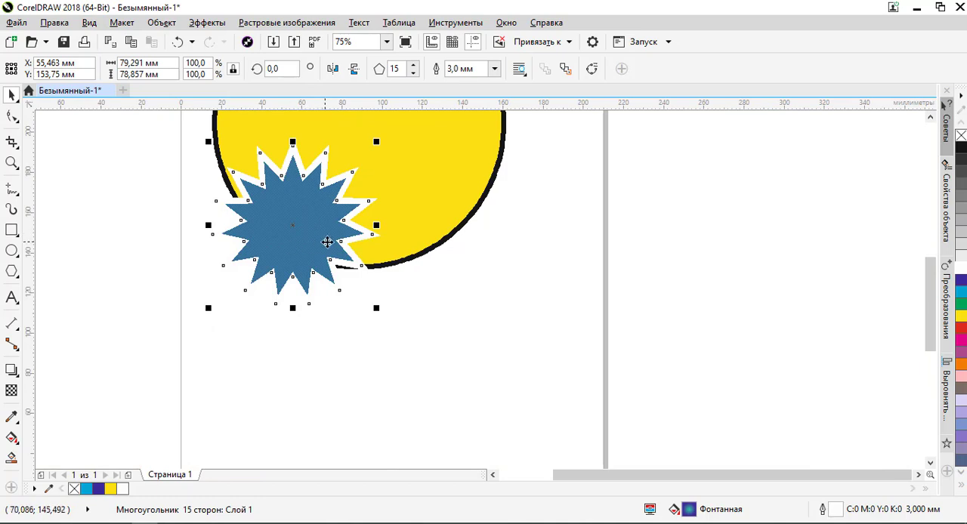
{"action": "scroll", "coordinate": [326, 241], "scroll_direction": "down", "scroll_amount": 3}
- Select the yellow circle and examine its black outline and the star's edges at different magnifications in draft view
{"action": "left_click", "coordinate": [340, 203]}
{"action": "scroll", "coordinate": [328, 182], "scroll_direction": "up", "scroll_amount": 5}
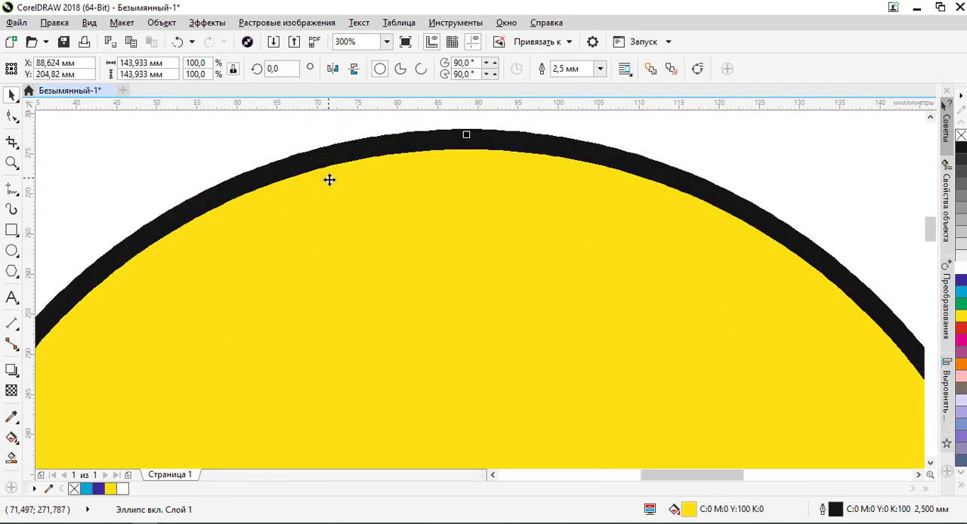
{"action": "scroll", "coordinate": [329, 174], "scroll_direction": "down", "scroll_amount": 2}
{"action": "scroll", "coordinate": [370, 210], "scroll_direction": "up", "scroll_amount": 2}
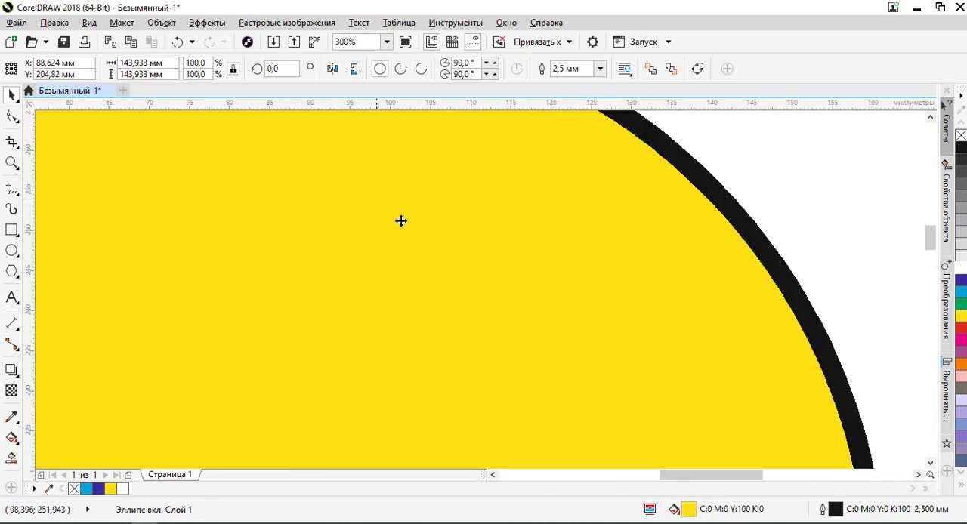
{"action": "scroll", "coordinate": [469, 201], "scroll_direction": "down", "scroll_amount": 3}
{"action": "scroll", "coordinate": [422, 272], "scroll_direction": "up", "scroll_amount": 3}
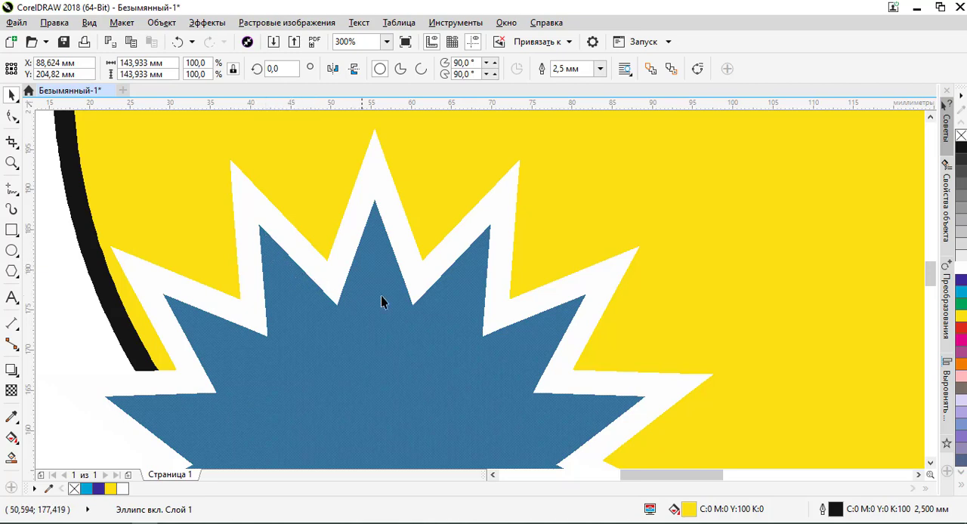
{"action": "scroll", "coordinate": [382, 302], "scroll_direction": "down", "scroll_amount": 3}
{"action": "scroll", "coordinate": [380, 247], "scroll_direction": "up", "scroll_amount": 2}
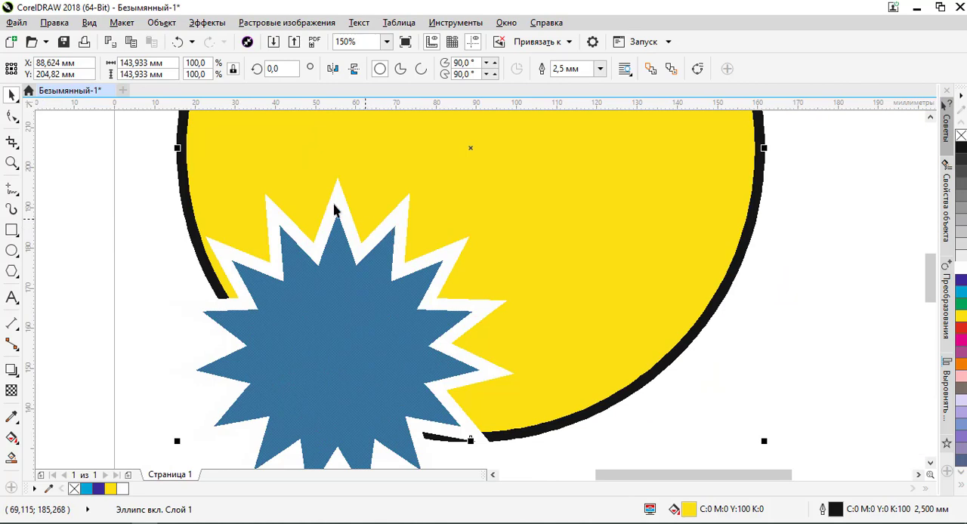
- Switch the display mode to wireframe (Каркас), deselect the circle and inspect the contours of all shapes
{"action": "left_click", "coordinate": [90, 23]}
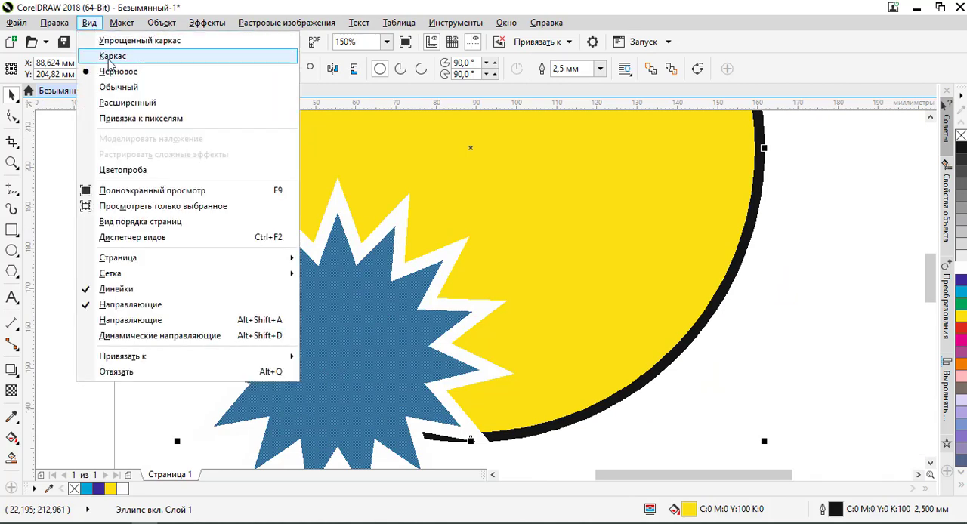
{"action": "left_click", "coordinate": [111, 57]}
{"action": "scroll", "coordinate": [310, 205], "scroll_direction": "down", "scroll_amount": 3}
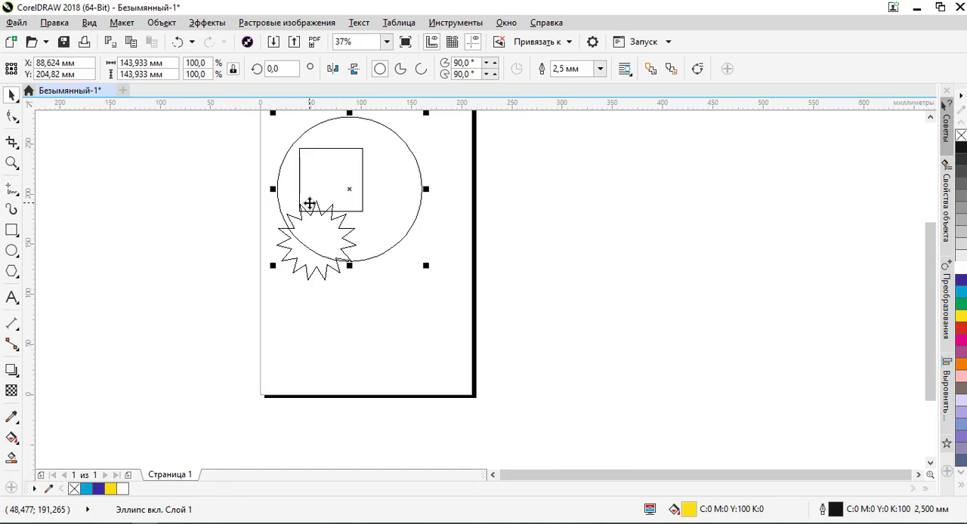
{"action": "left_click", "coordinate": [243, 169]}
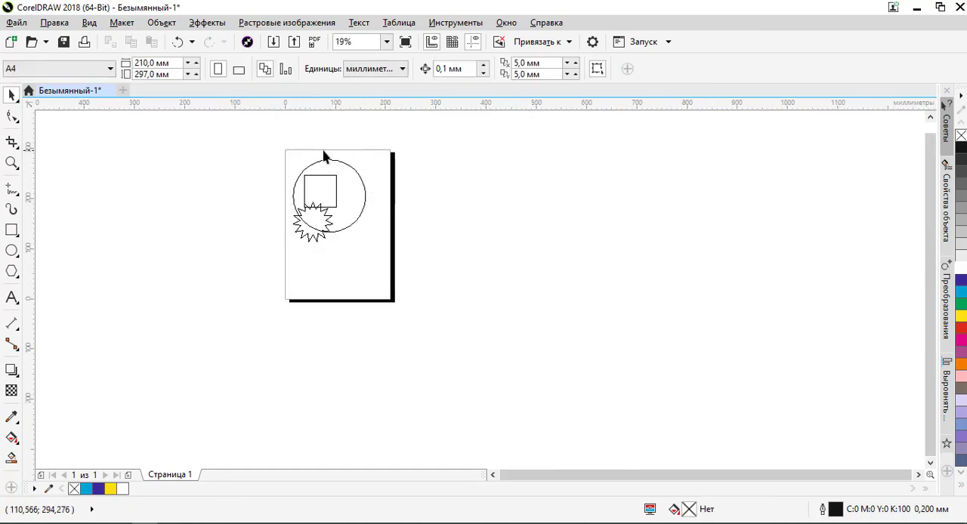
{"action": "scroll", "coordinate": [320, 209], "scroll_direction": "up", "scroll_amount": 4}
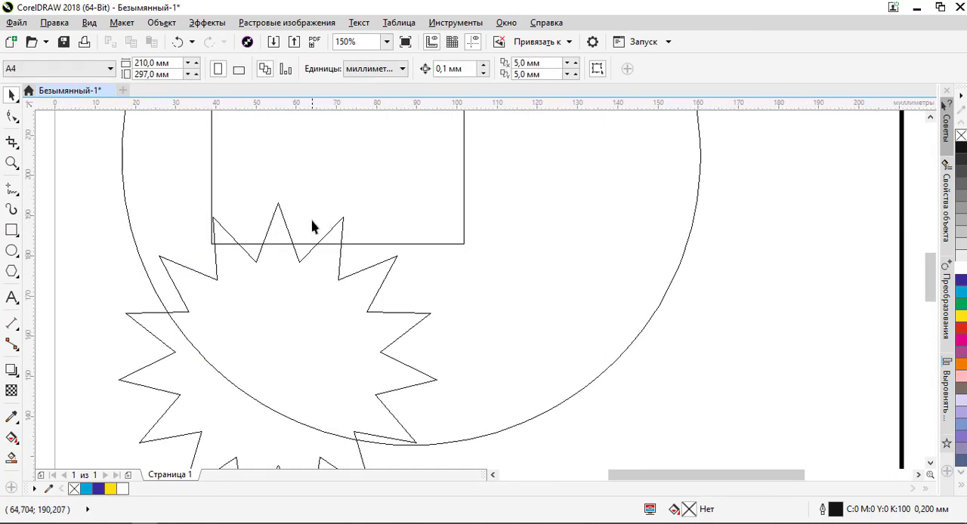
- Examine the star's contour at several magnifications in wireframe view and select the star by its outline
{"action": "scroll", "coordinate": [315, 225], "scroll_direction": "down", "scroll_amount": 3}
{"action": "scroll", "coordinate": [320, 237], "scroll_direction": "up", "scroll_amount": 5}
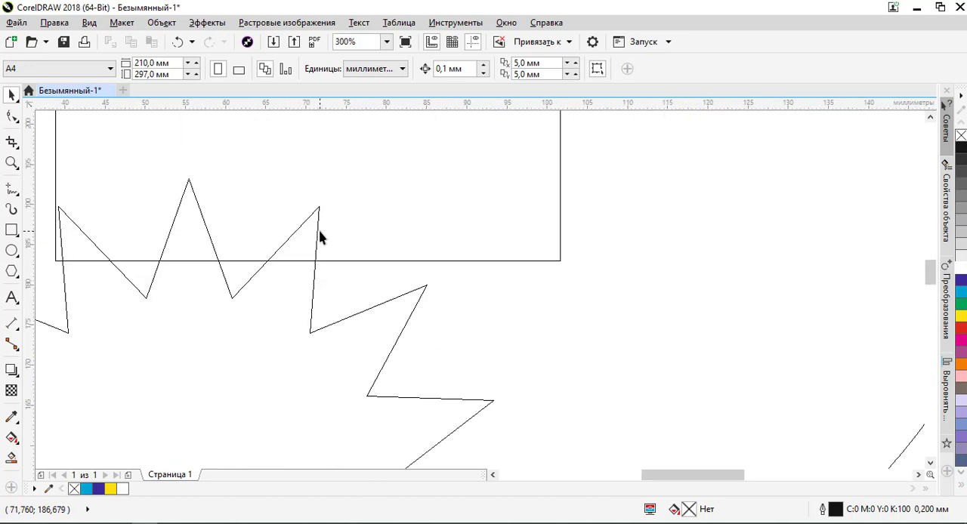
{"action": "scroll", "coordinate": [316, 249], "scroll_direction": "down", "scroll_amount": 3}
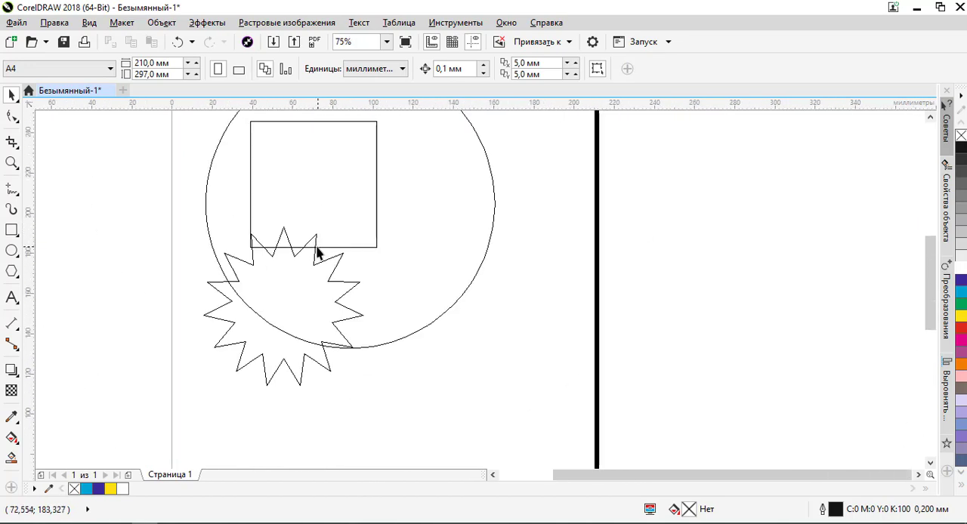
{"action": "left_click", "coordinate": [278, 244]}
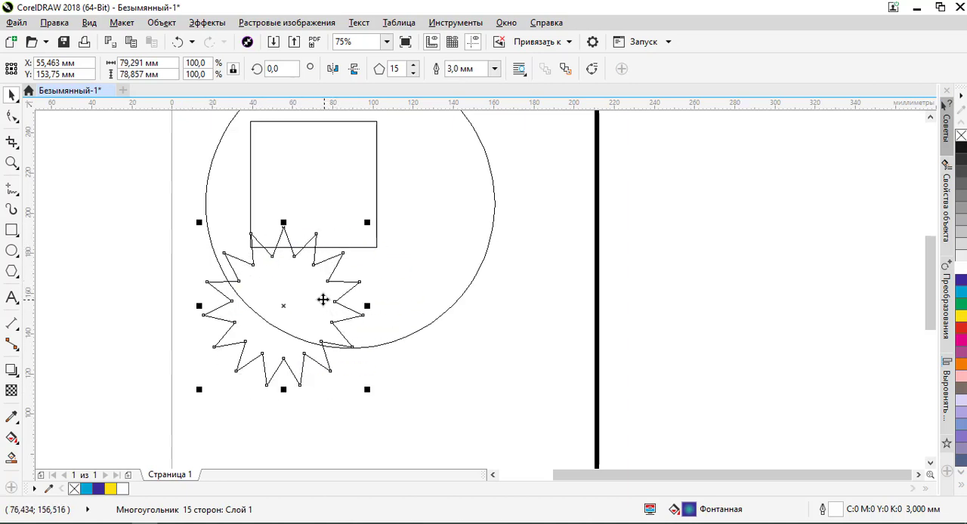
{"action": "scroll", "coordinate": [315, 279], "scroll_direction": "down", "scroll_amount": 2}
{"action": "scroll", "coordinate": [310, 212], "scroll_direction": "up", "scroll_amount": 2}
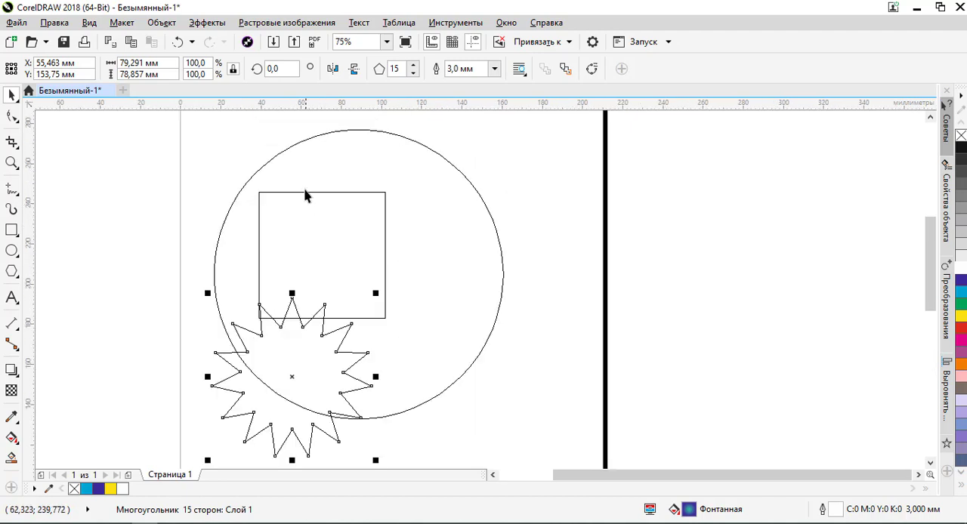
- Select the circle and the square in turn by their contours in wireframe view to check their fill and outline properties
{"action": "left_click", "coordinate": [289, 153]}
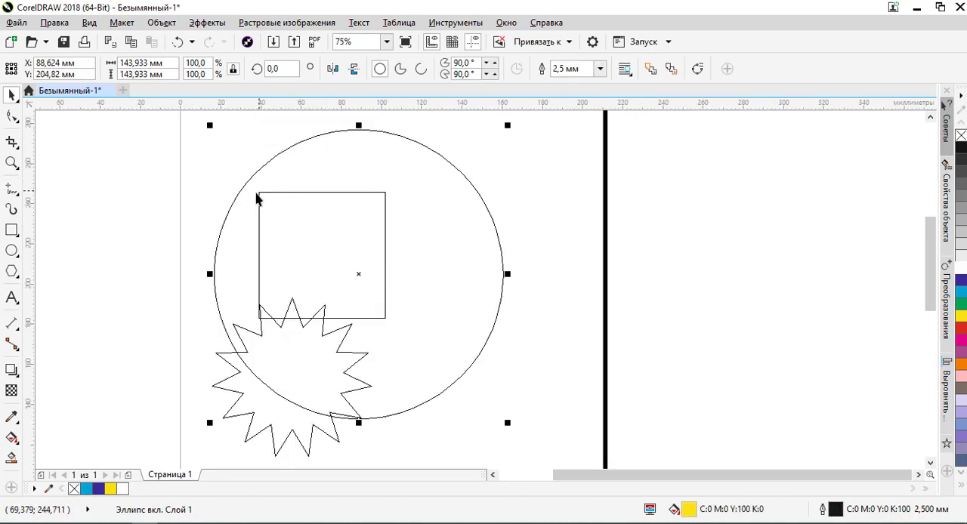
{"action": "left_click", "coordinate": [321, 193]}
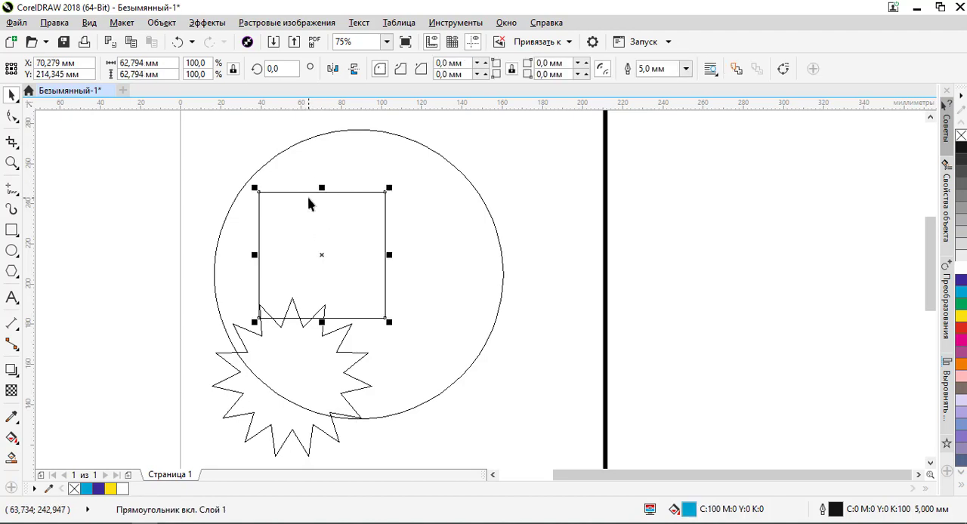
{"action": "double_click", "coordinate": [416, 205]}
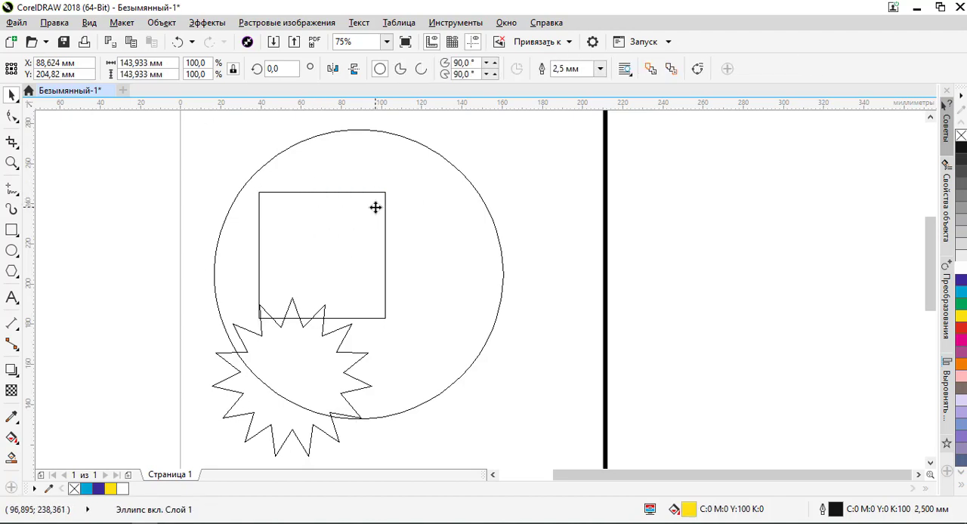
{"action": "left_click", "coordinate": [395, 212]}
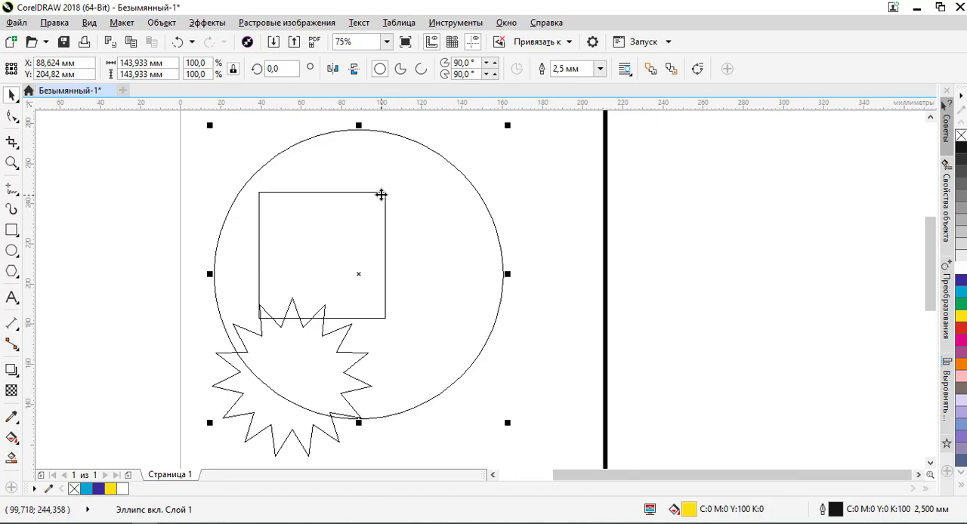
{"action": "left_click", "coordinate": [381, 193]}
{"action": "left_click", "coordinate": [505, 214]}
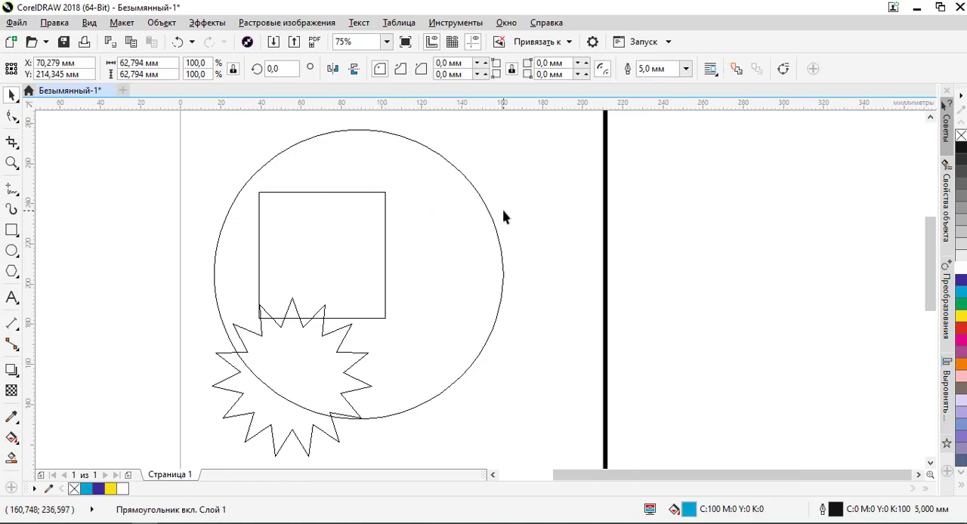
- Deselect the square and examine the overlapping contours of all three shapes at different magnifications in wireframe view
{"action": "scroll", "coordinate": [456, 261], "scroll_direction": "down", "scroll_amount": 1}
{"action": "scroll", "coordinate": [453, 262], "scroll_direction": "down", "scroll_amount": 1}
{"action": "scroll", "coordinate": [451, 259], "scroll_direction": "up", "scroll_amount": 2}
{"action": "scroll", "coordinate": [355, 238], "scroll_direction": "down", "scroll_amount": 1}
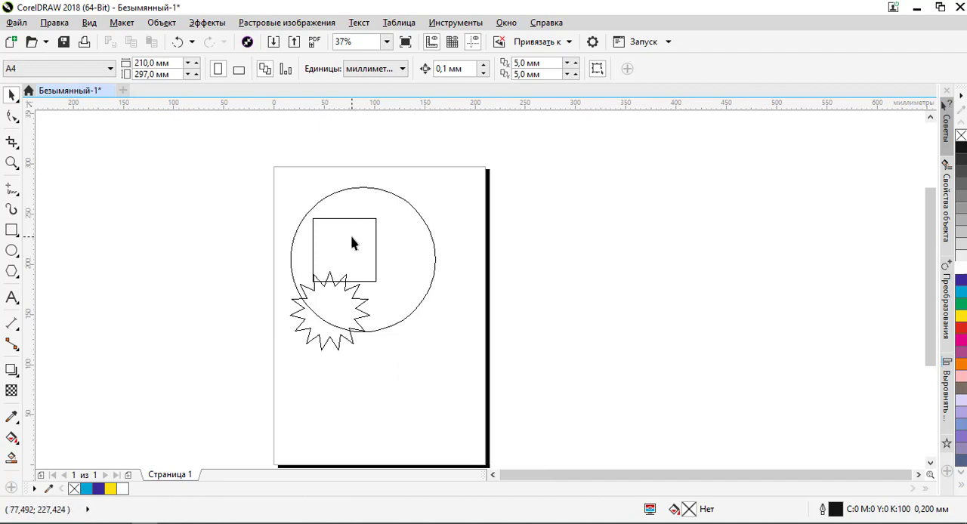
{"action": "scroll", "coordinate": [367, 227], "scroll_direction": "up", "scroll_amount": 1}
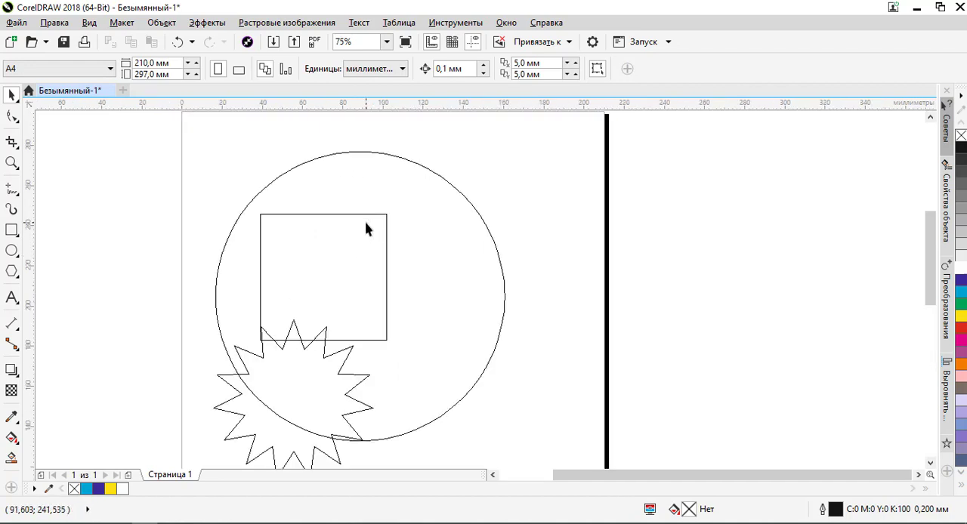
{"action": "scroll", "coordinate": [366, 229], "scroll_direction": "down", "scroll_amount": 1}
{"action": "scroll", "coordinate": [365, 227], "scroll_direction": "up", "scroll_amount": 1}
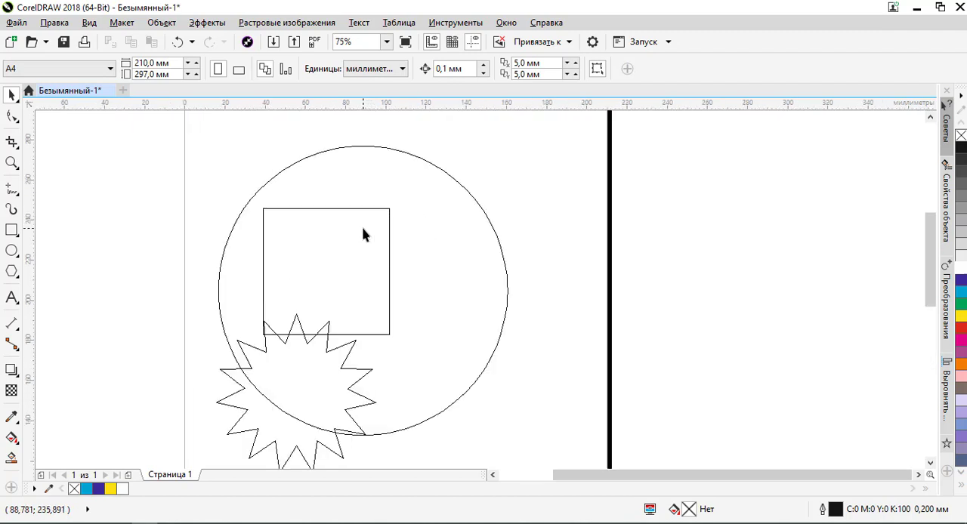
- Switch the display mode to the simple wireframe (Упрощенный каркас) and examine the circle and square contours
{"action": "left_click", "coordinate": [91, 23]}
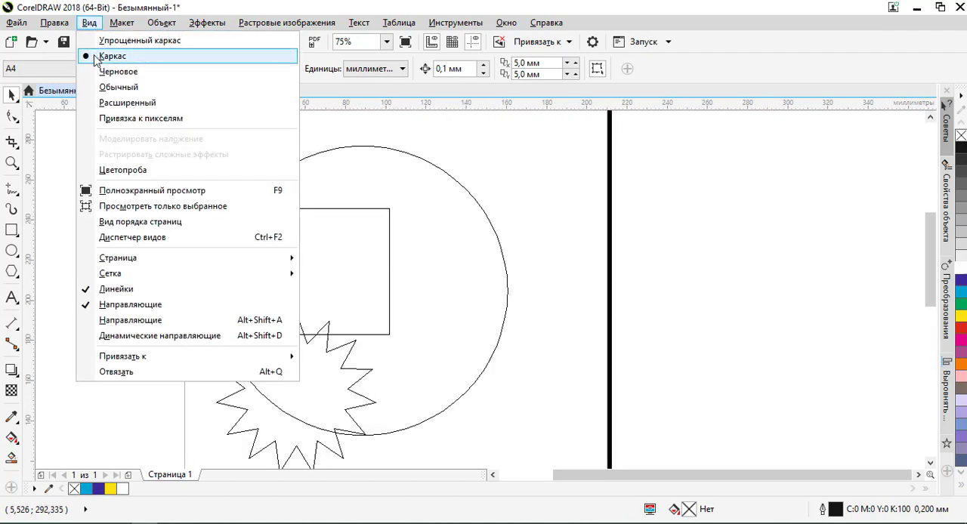
{"action": "left_click", "coordinate": [115, 43]}
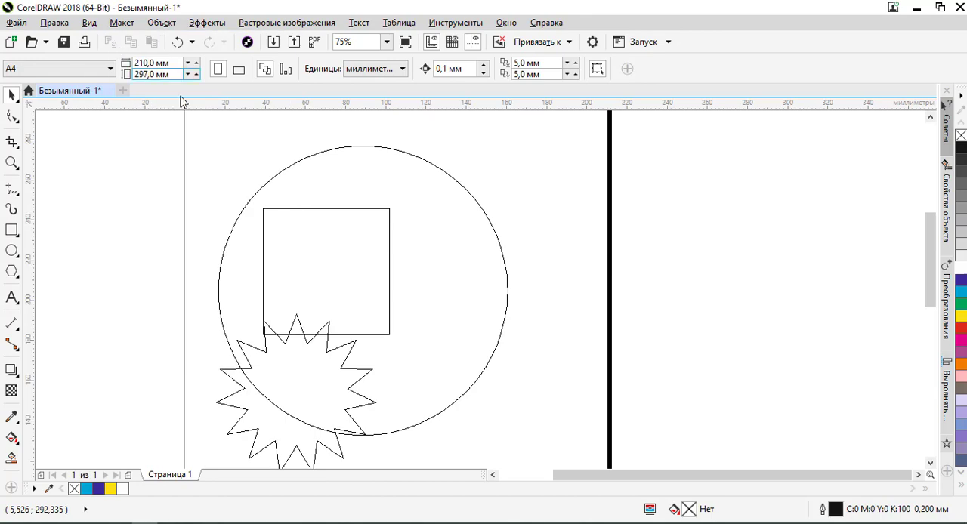
{"action": "scroll", "coordinate": [299, 210], "scroll_direction": "up", "scroll_amount": 2}
{"action": "scroll", "coordinate": [300, 211], "scroll_direction": "down", "scroll_amount": 2}
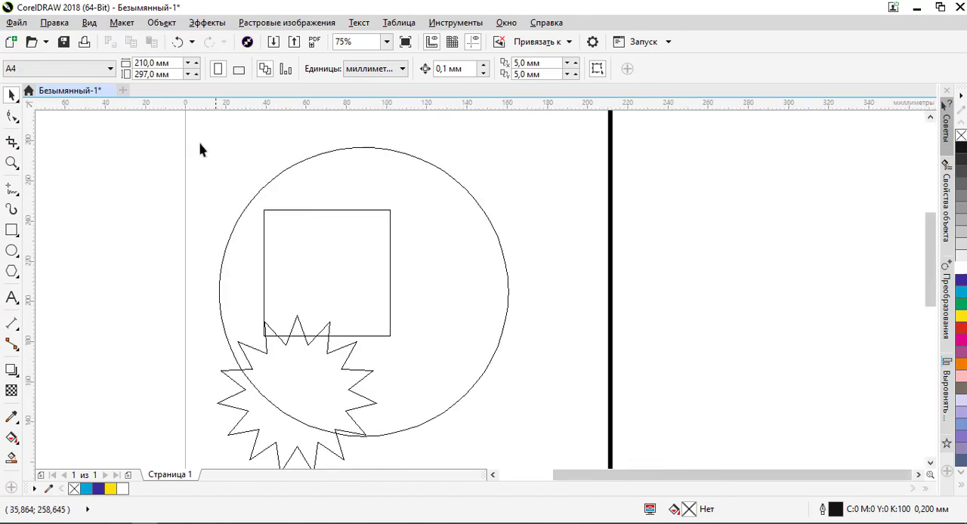
{"action": "scroll", "coordinate": [249, 147], "scroll_direction": "up", "scroll_amount": 2}
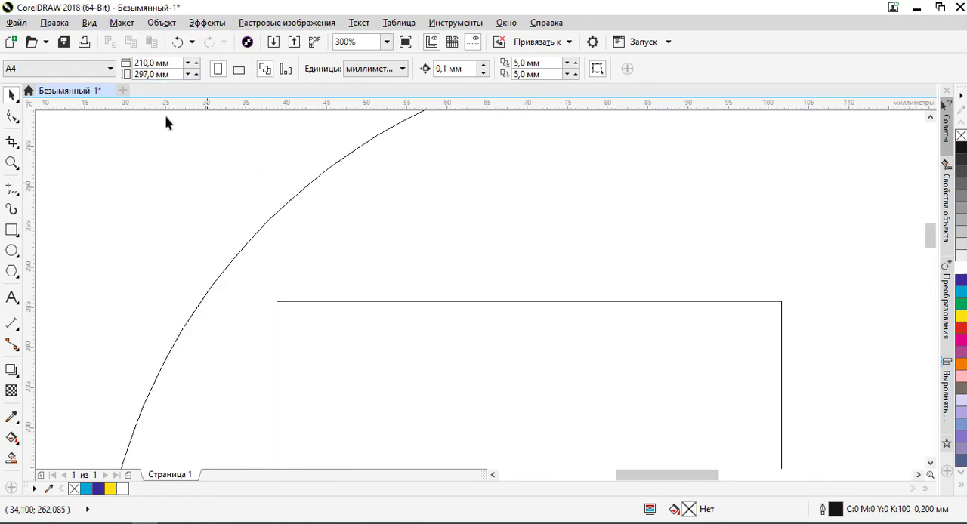
- Review the available display modes and return from the simple wireframe to the wireframe view (Каркас)
{"action": "left_click", "coordinate": [89, 23]}
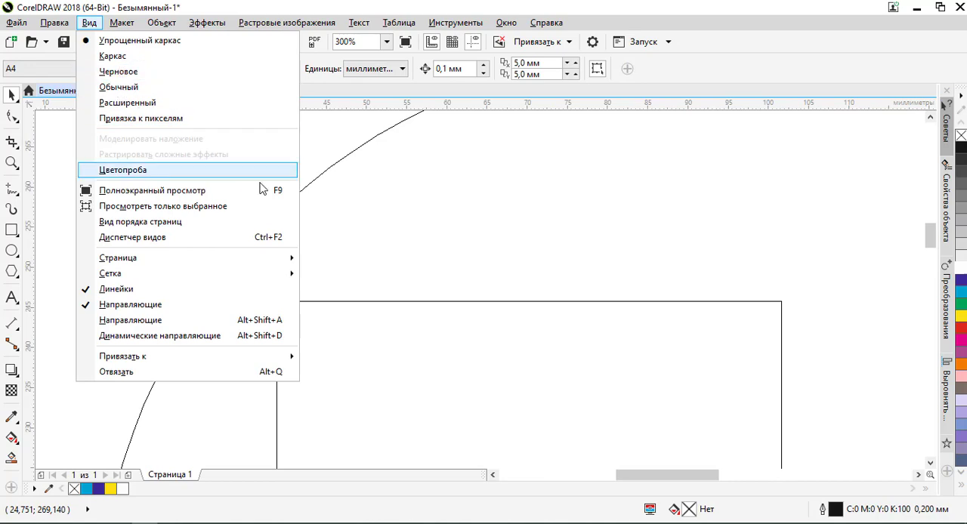
{"action": "left_click", "coordinate": [358, 197]}
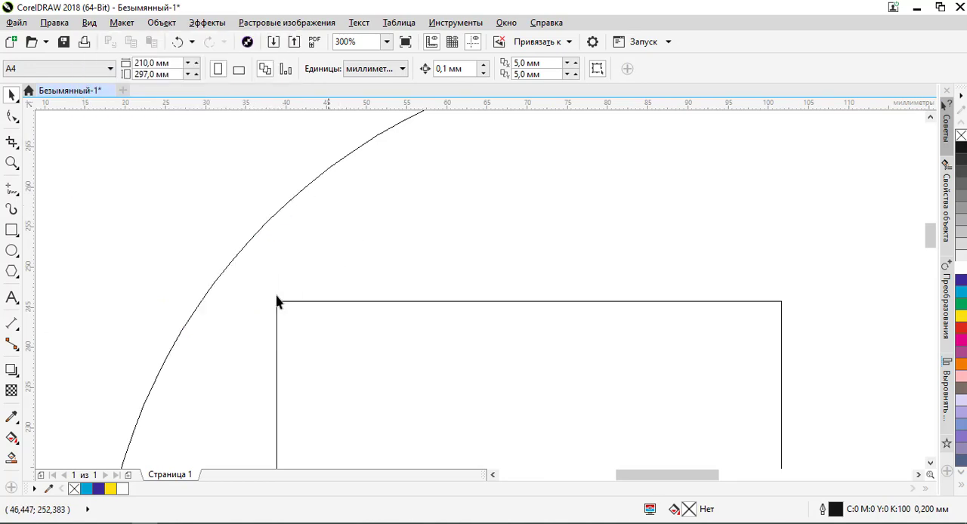
{"action": "left_click", "coordinate": [90, 22]}
{"action": "left_click", "coordinate": [102, 58]}
- Switch the display mode to the enhanced view (Расширенный) and inspect the coloured circle and star
{"action": "left_click", "coordinate": [90, 22]}
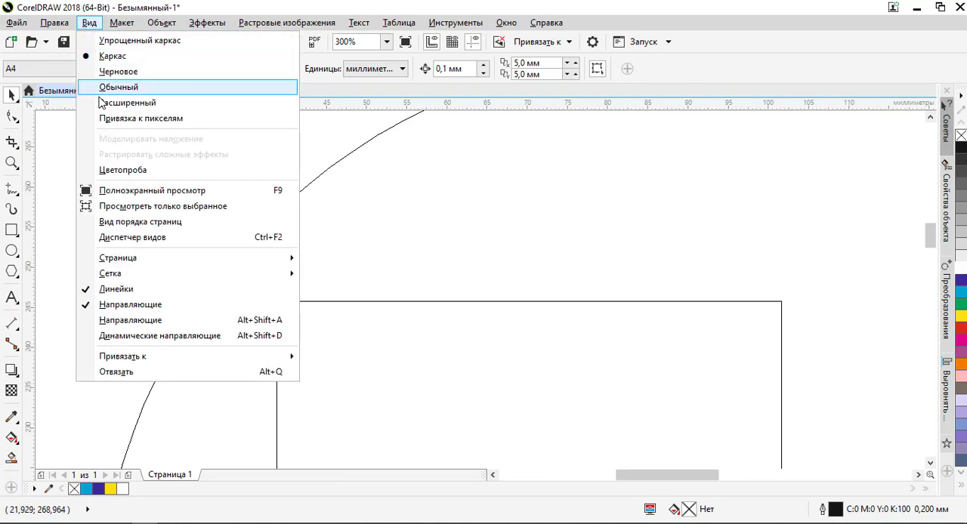
{"action": "left_click", "coordinate": [114, 101]}
{"action": "scroll", "coordinate": [214, 178], "scroll_direction": "down", "scroll_amount": 5}
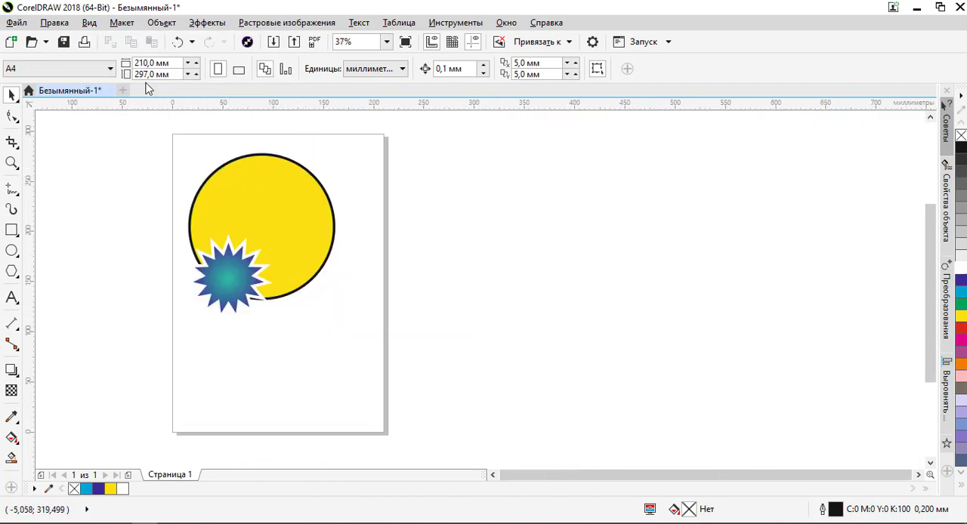
{"action": "scroll", "coordinate": [242, 198], "scroll_direction": "up", "scroll_amount": 2}
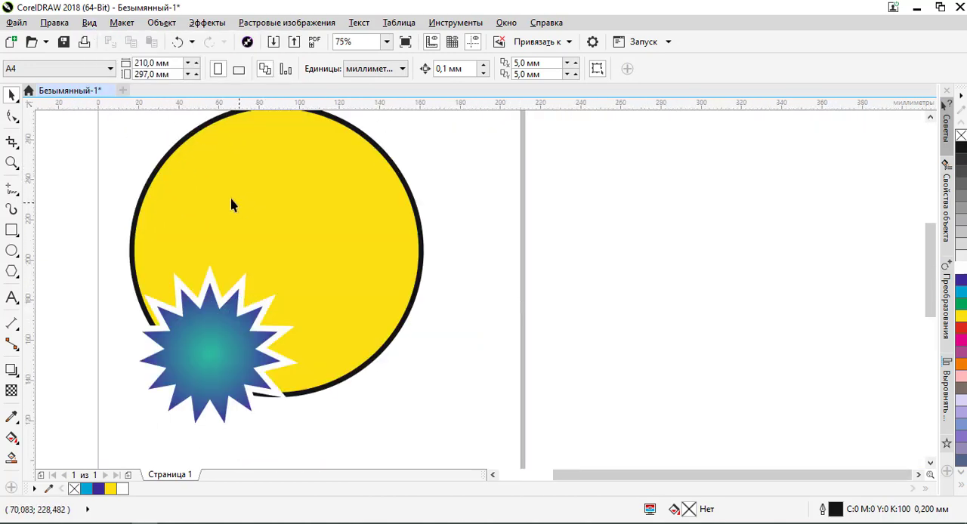
- Locate the square hidden behind the circle in wireframe view (Каркас) and return to the enhanced view (Расширенный)
{"action": "left_click", "coordinate": [89, 23]}
{"action": "left_click", "coordinate": [102, 58]}
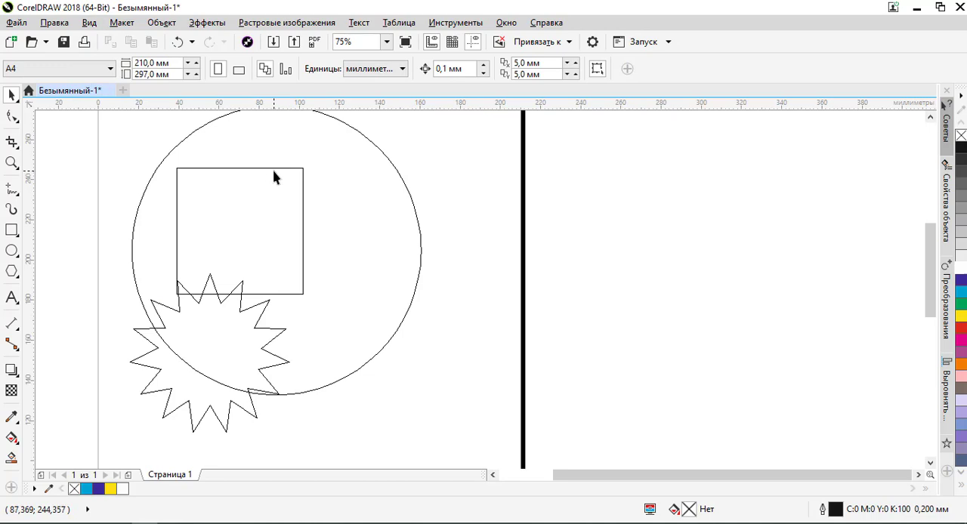
{"action": "left_click", "coordinate": [281, 174]}
{"action": "scroll", "coordinate": [358, 198], "scroll_direction": "down", "scroll_amount": 2}
{"action": "left_click", "coordinate": [417, 190]}
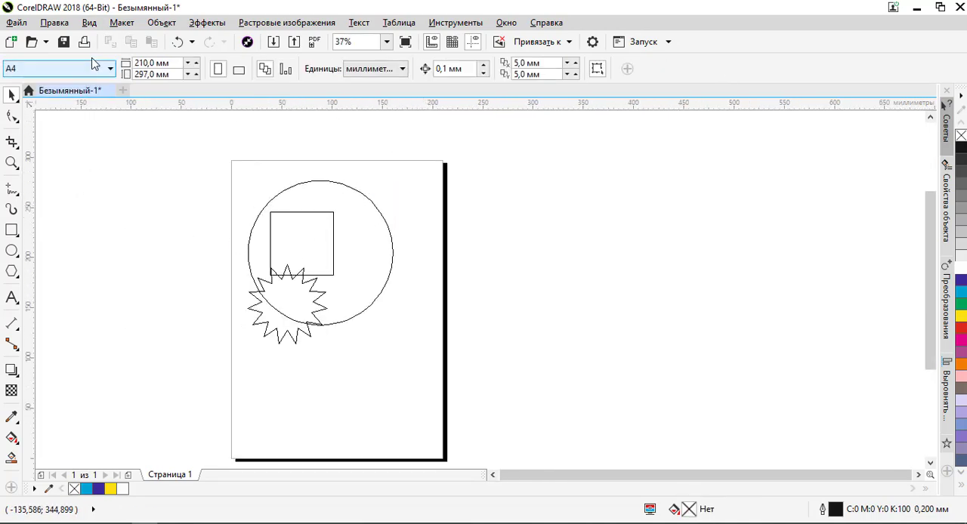
{"action": "left_click", "coordinate": [89, 22]}
{"action": "left_click", "coordinate": [109, 105]}
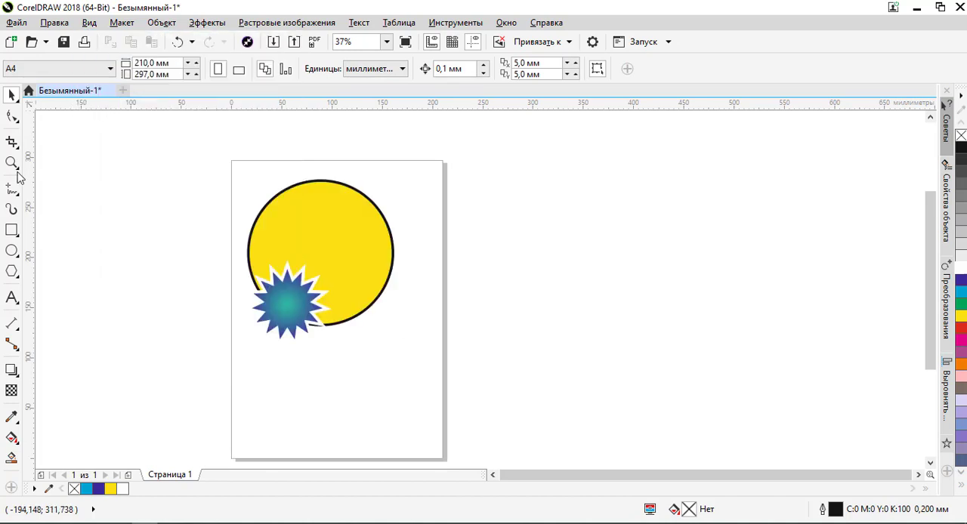
- Add artistic text with a person's first name below the star in Arial 24 pt
{"action": "left_click", "coordinate": [13, 297]}
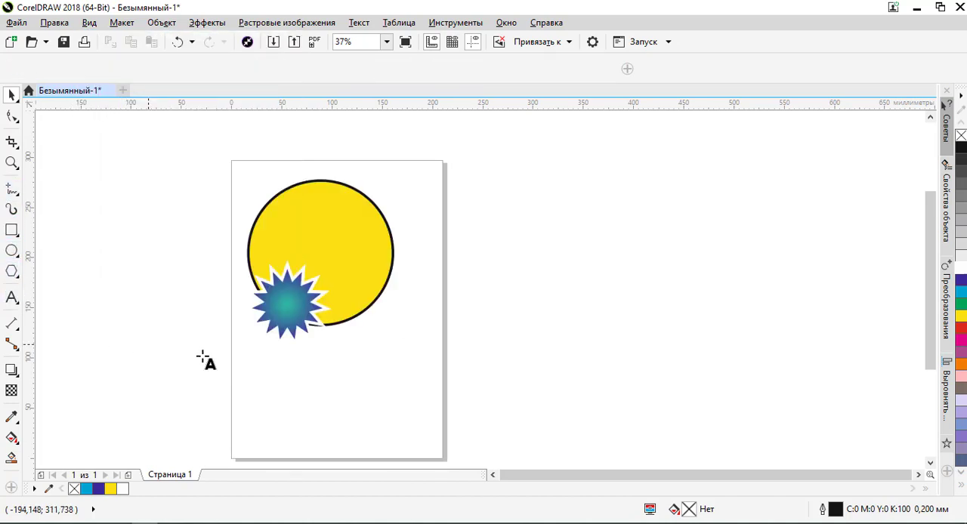
{"action": "left_click", "coordinate": [277, 377]}
{"action": "type", "text": "Alisher"}
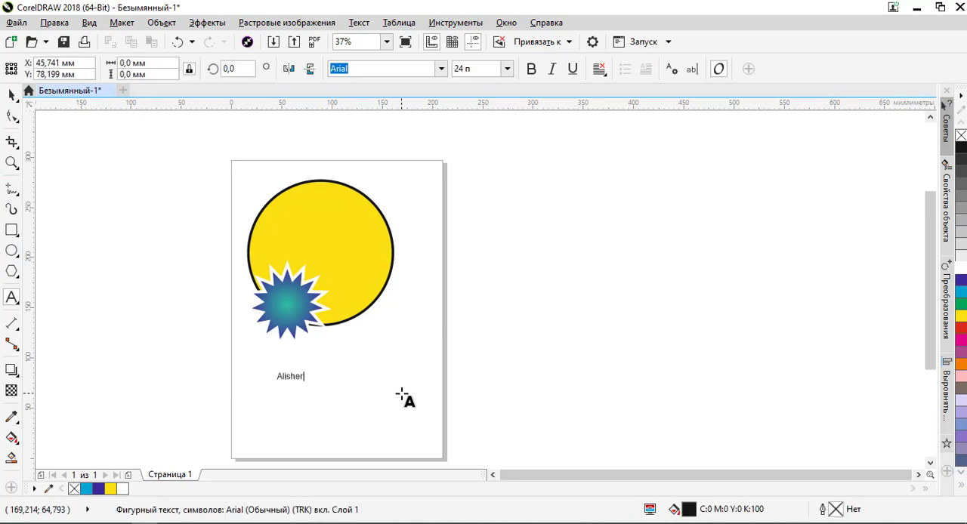
{"action": "key", "text": "Escape"}
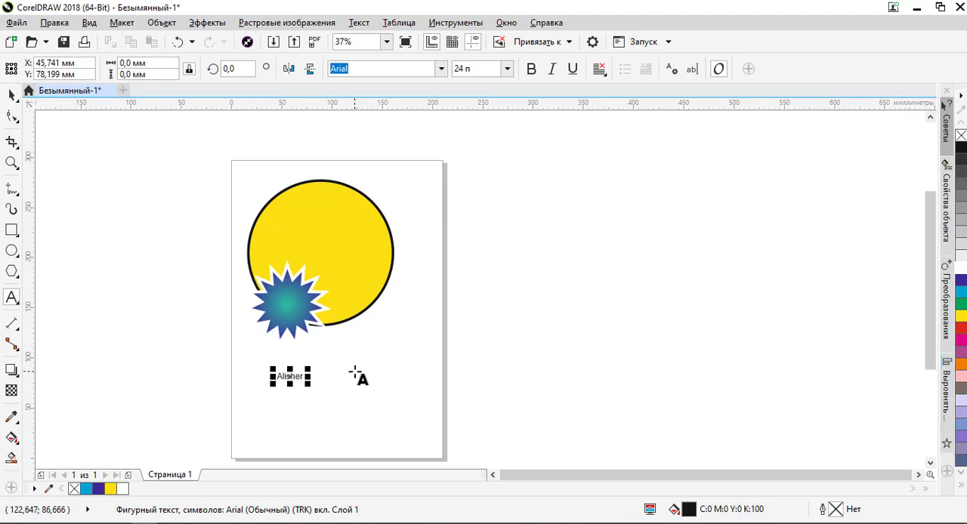
- Add a paragraph text frame about 78 × 48 mm beside the name, reading "Corel Draw", at 24 pt
{"action": "left_click_drag", "start_coordinate": [355, 371], "coordinate": [433, 420]}
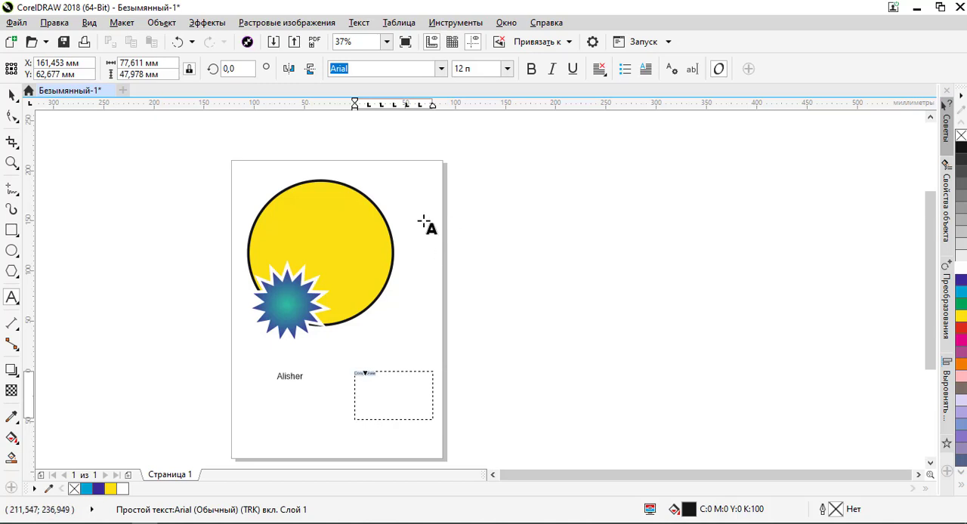
{"action": "left_click", "coordinate": [507, 68]}
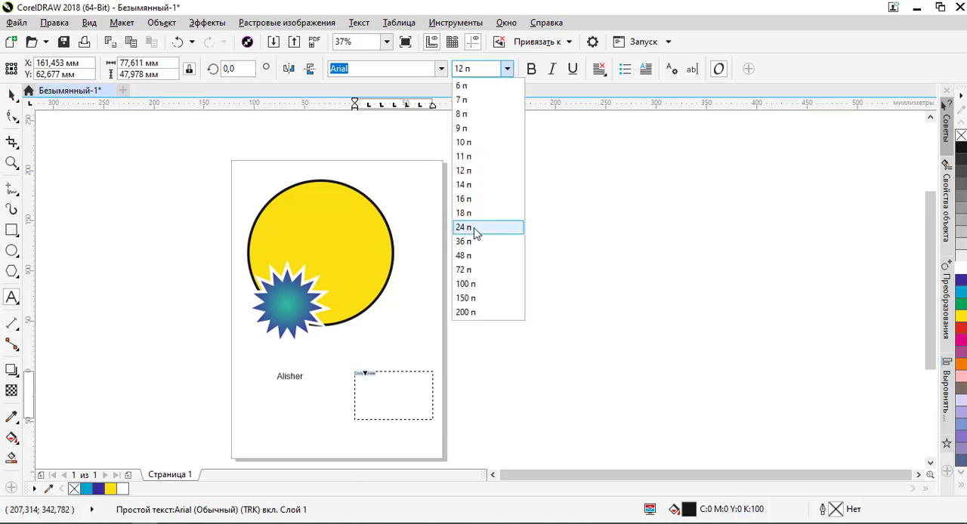
{"action": "left_click", "coordinate": [482, 226]}
{"action": "left_click", "coordinate": [12, 95]}
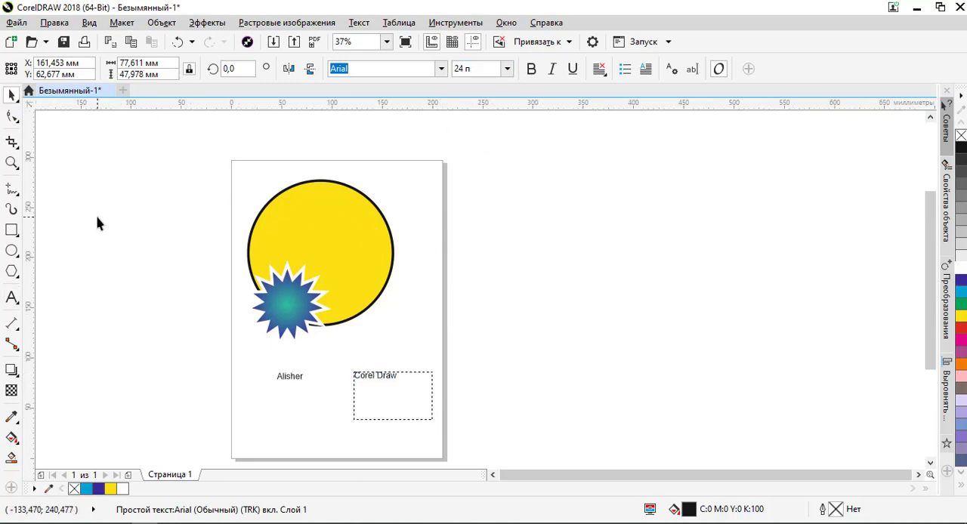
{"action": "left_click", "coordinate": [98, 218]}
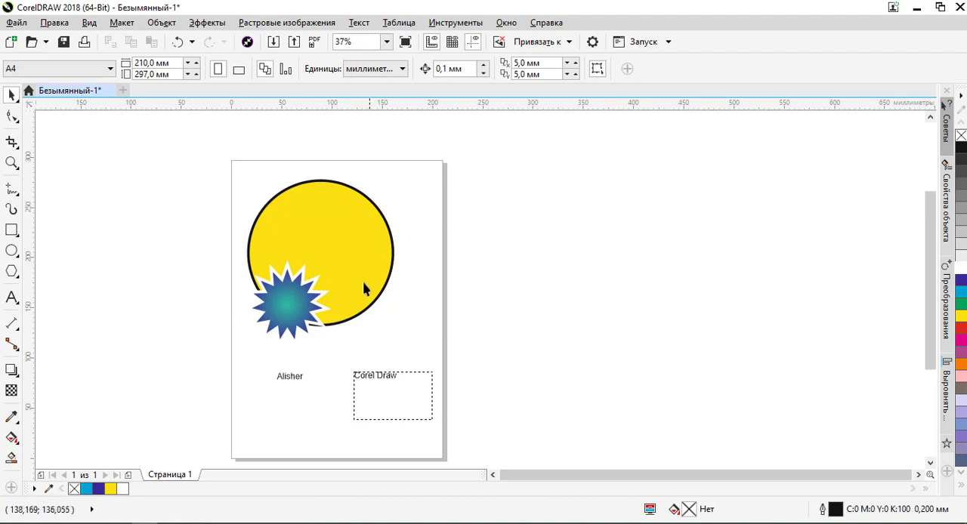
- Draw an ellipse about 111 × 48 mm beside the yellow circle, across the page edge, and remove its outline
{"action": "left_click", "coordinate": [19, 260]}
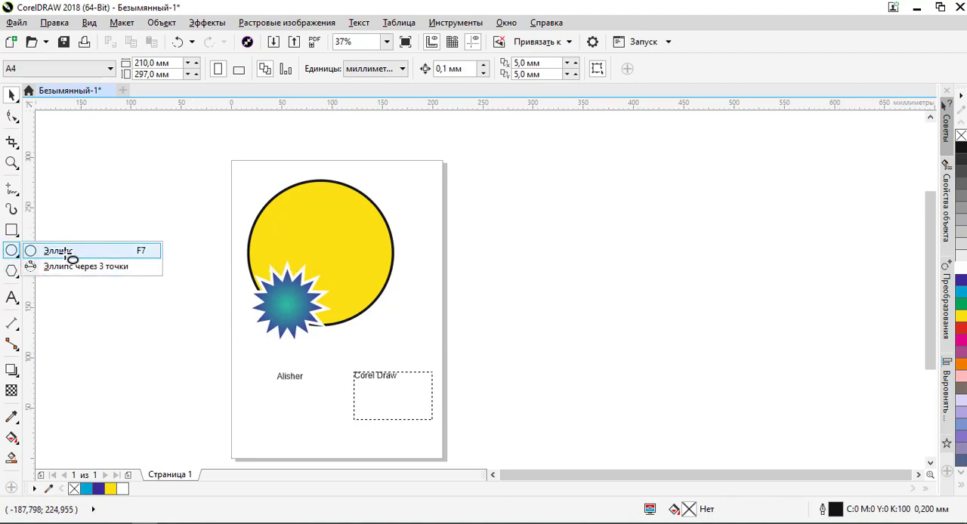
{"action": "left_click", "coordinate": [67, 253]}
{"action": "left_click_drag", "start_coordinate": [374, 333], "coordinate": [490, 279]}
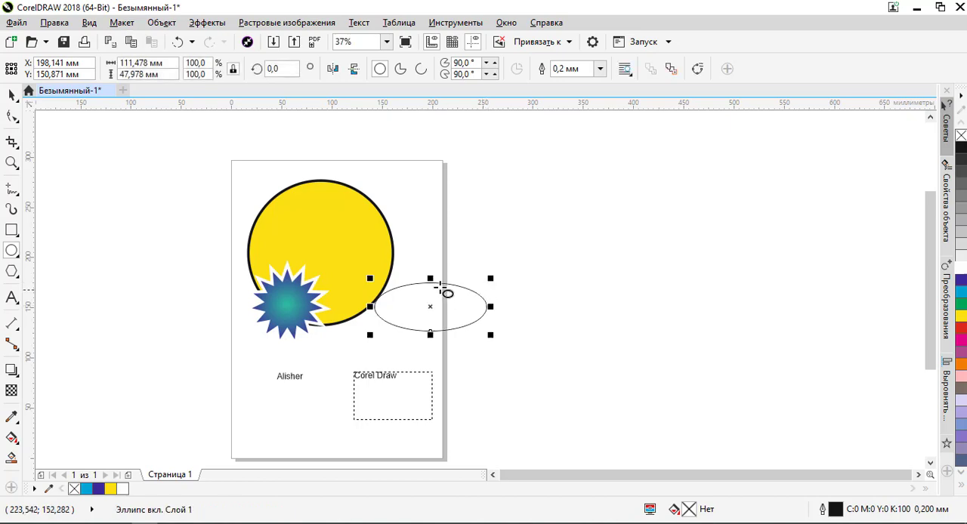
{"action": "scroll", "coordinate": [440, 310], "scroll_direction": "up", "scroll_amount": 2}
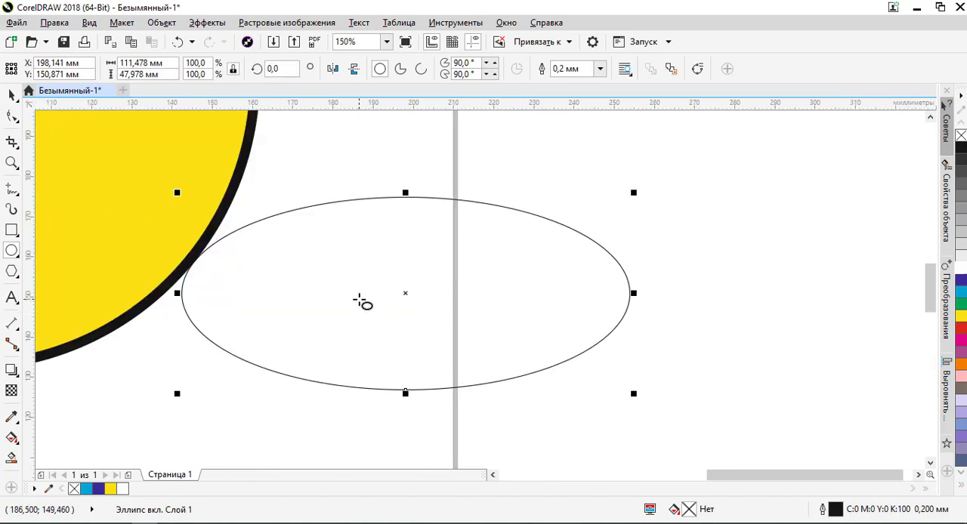
{"action": "right_click", "coordinate": [961, 136]}
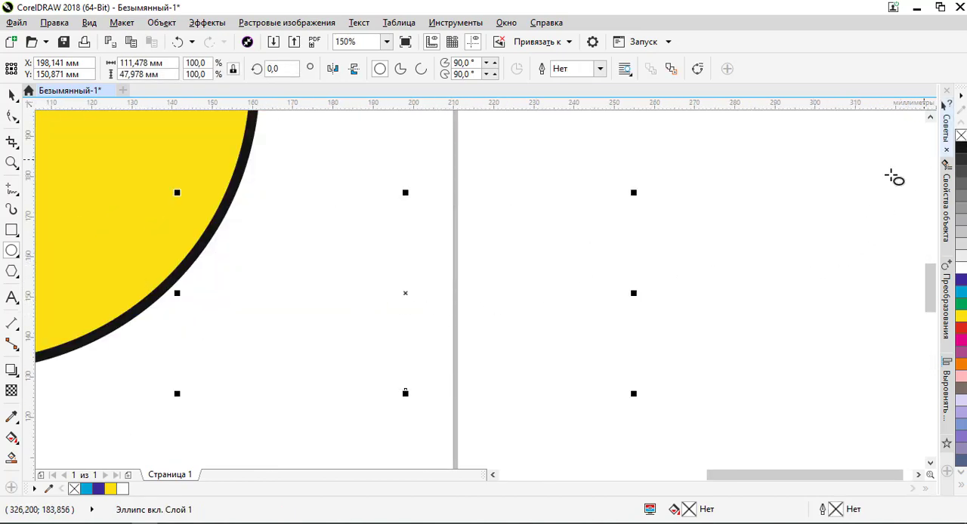
- Select the outline-less ellipse by enclosing its area in a marquee and switch to the wireframe view (Каркас)
{"action": "scroll", "coordinate": [491, 291], "scroll_direction": "down", "scroll_amount": 2}
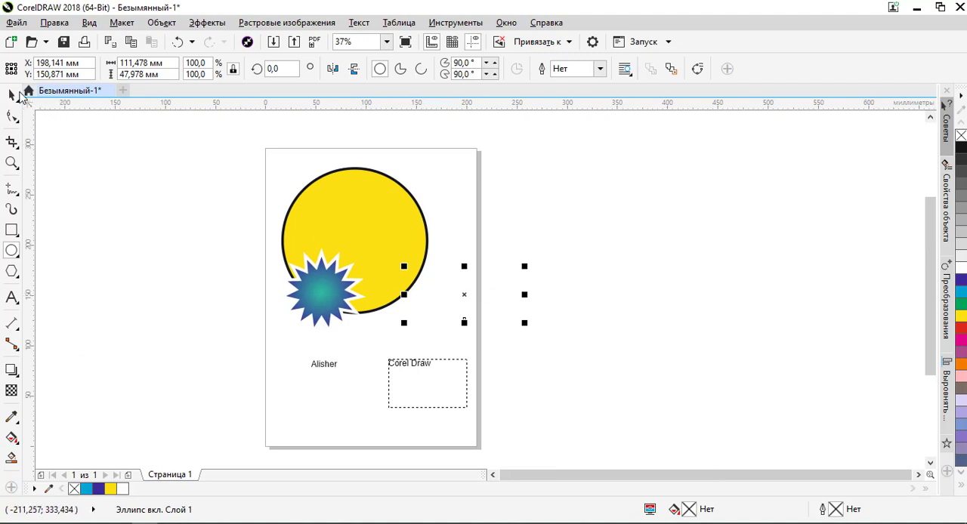
{"action": "left_click", "coordinate": [13, 96]}
{"action": "left_click", "coordinate": [571, 234]}
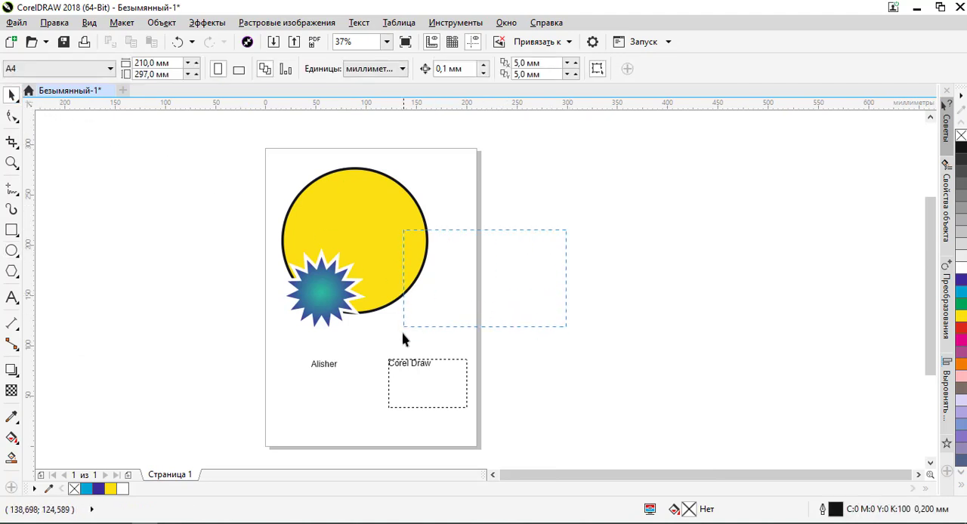
{"action": "left_click", "coordinate": [430, 302]}
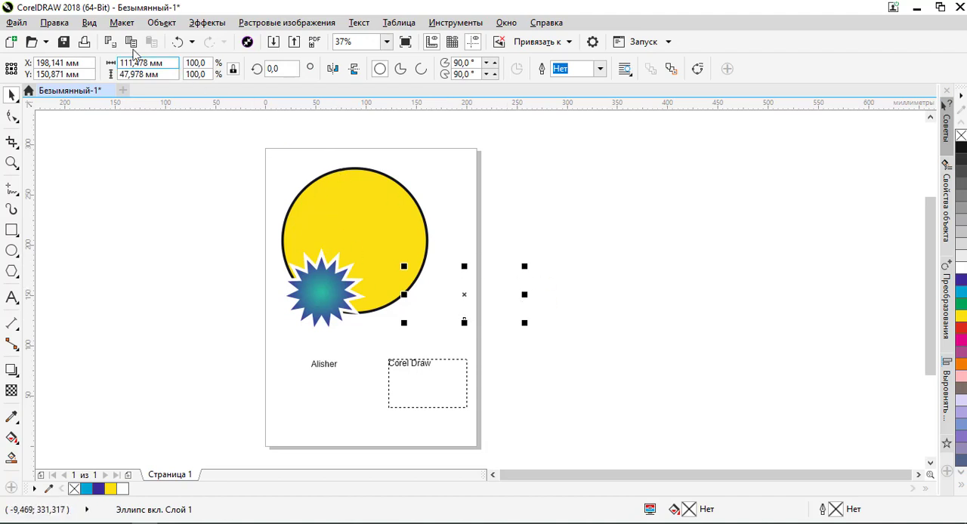
{"action": "left_click", "coordinate": [89, 23]}
{"action": "left_click", "coordinate": [98, 55]}
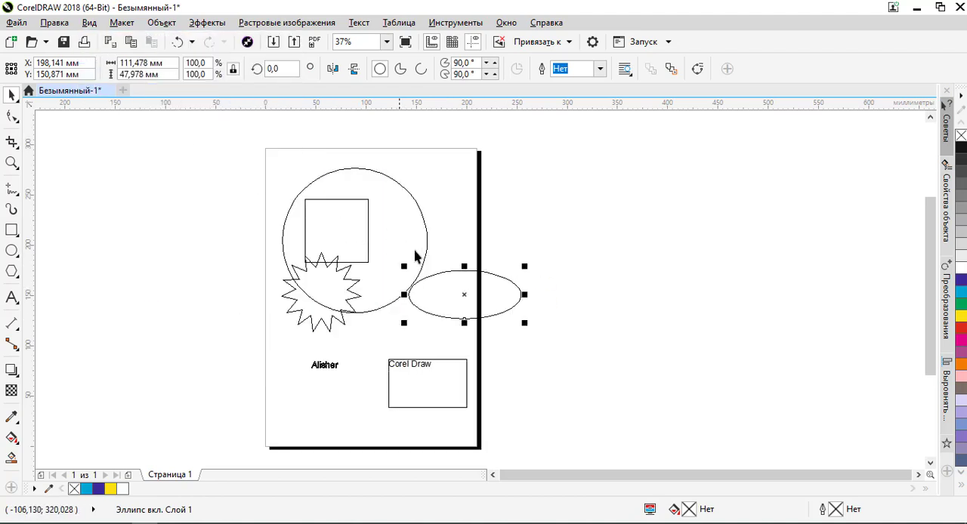
- Examine how the artistic name text and the "Corel Draw" paragraph frame are drawn in the wireframe view
{"action": "scroll", "coordinate": [325, 372], "scroll_direction": "up", "scroll_amount": 5}
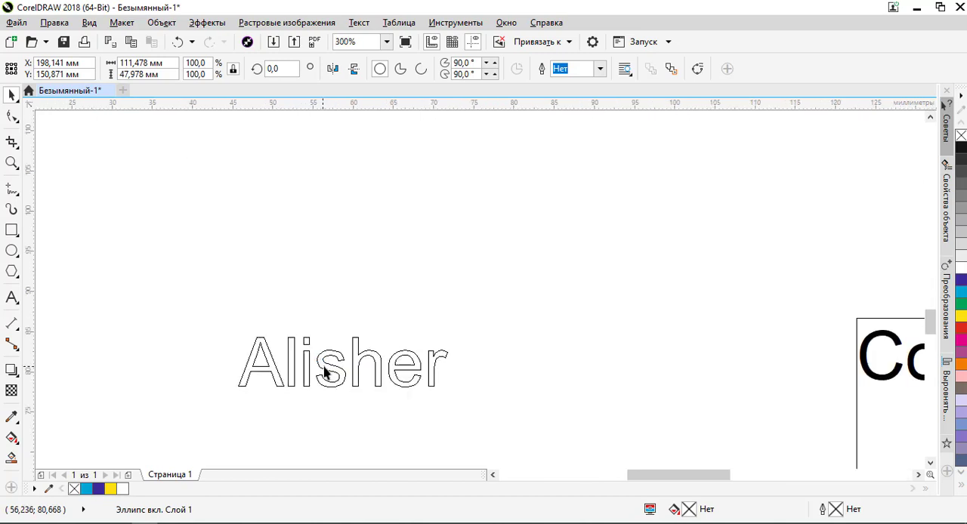
{"action": "scroll", "coordinate": [355, 384], "scroll_direction": "up", "scroll_amount": 2}
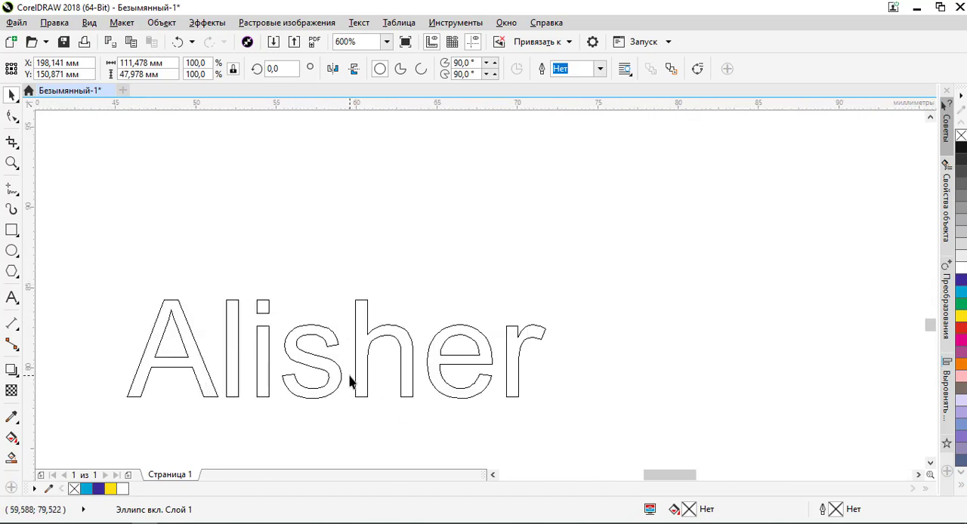
{"action": "scroll", "coordinate": [227, 316], "scroll_direction": "down", "scroll_amount": 3}
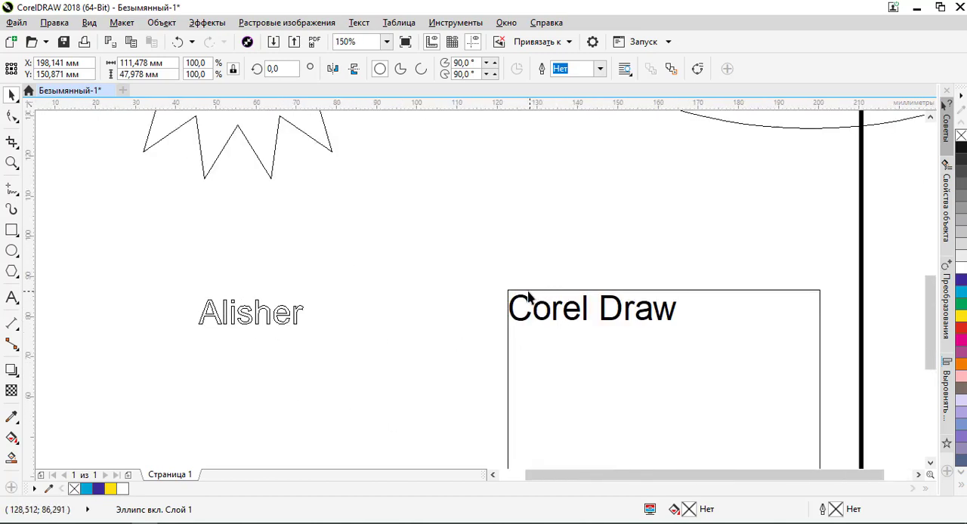
{"action": "scroll", "coordinate": [597, 309], "scroll_direction": "down", "scroll_amount": 2}
{"action": "scroll", "coordinate": [557, 292], "scroll_direction": "up", "scroll_amount": 3}
{"action": "scroll", "coordinate": [463, 265], "scroll_direction": "down", "scroll_amount": 3}
{"action": "left_click", "coordinate": [462, 264]}
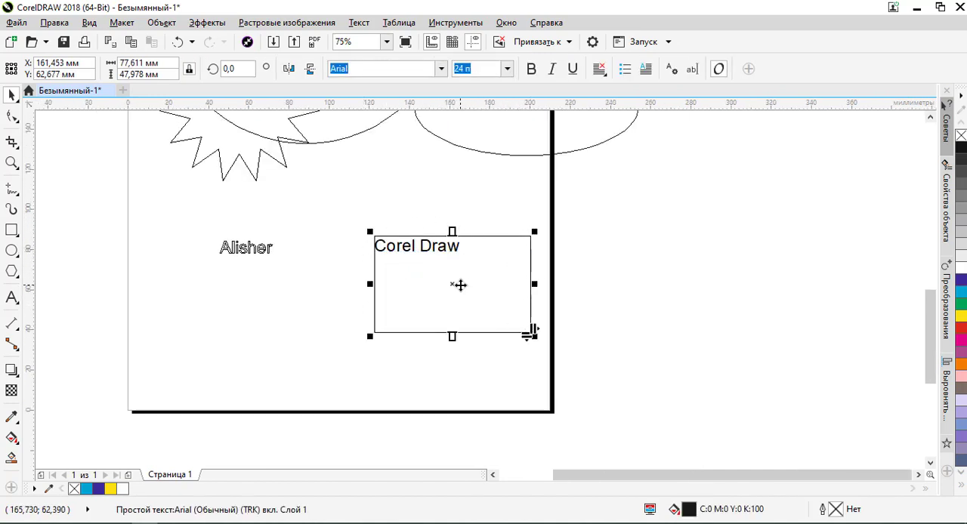
{"action": "scroll", "coordinate": [461, 286], "scroll_direction": "down", "scroll_amount": 1}
{"action": "scroll", "coordinate": [464, 275], "scroll_direction": "up", "scroll_amount": 2}
{"action": "scroll", "coordinate": [443, 295], "scroll_direction": "down", "scroll_amount": 2}
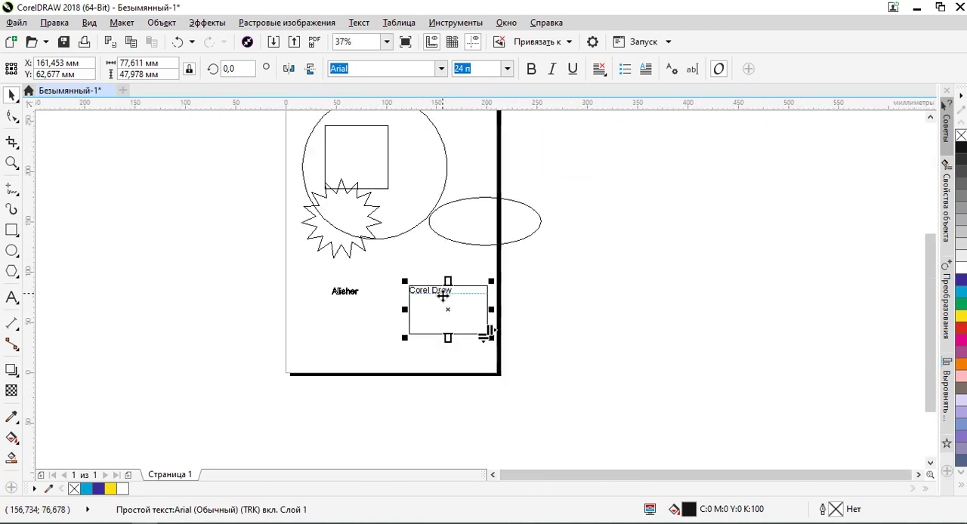
- Select the ellipse in the wireframe, return to the normal view (Обычный), and clear the selection
{"action": "left_click", "coordinate": [477, 240]}
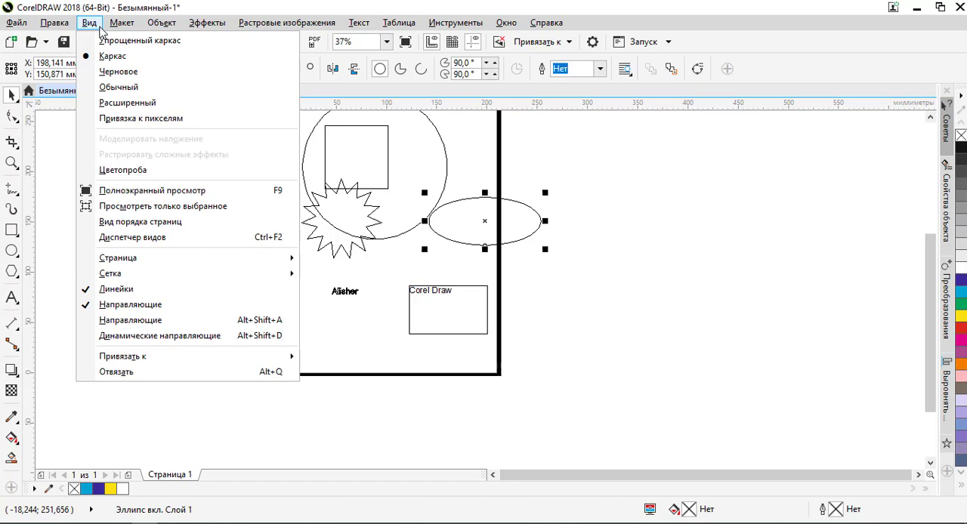
{"action": "left_click", "coordinate": [119, 87]}
{"action": "scroll", "coordinate": [277, 216], "scroll_direction": "down", "scroll_amount": 2}
{"action": "left_click", "coordinate": [431, 167]}
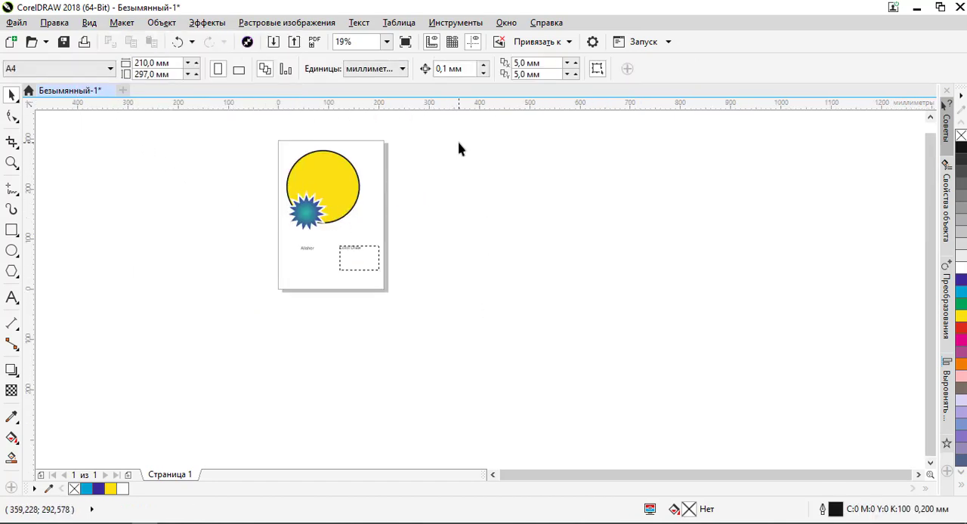
- Select all the shapes and texts together, including the invisible ellipse, and move them off the page past its left edge
{"action": "left_click_drag", "start_coordinate": [451, 130], "coordinate": [242, 300]}
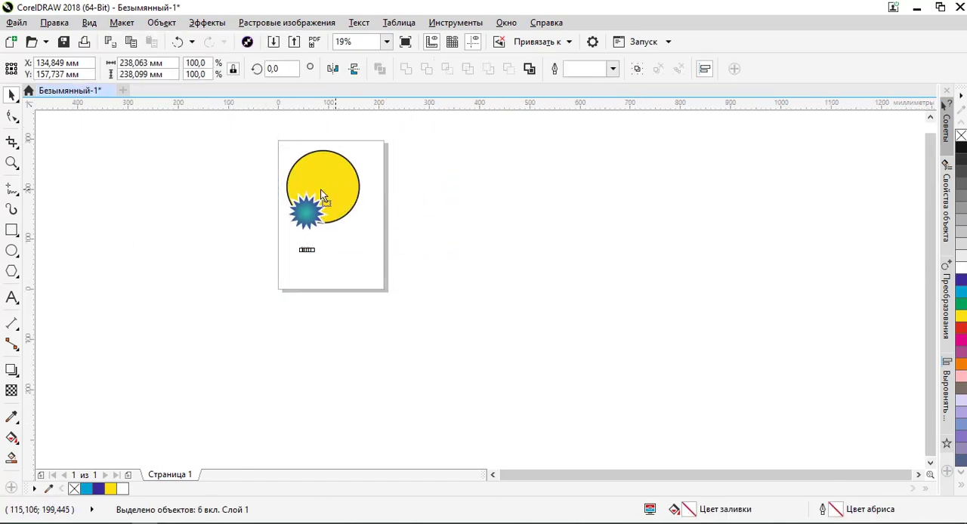
{"action": "left_click_drag", "start_coordinate": [321, 189], "coordinate": [183, 189]}
{"action": "left_click", "coordinate": [315, 229]}
{"action": "scroll", "coordinate": [317, 220], "scroll_direction": "up", "scroll_amount": 2}
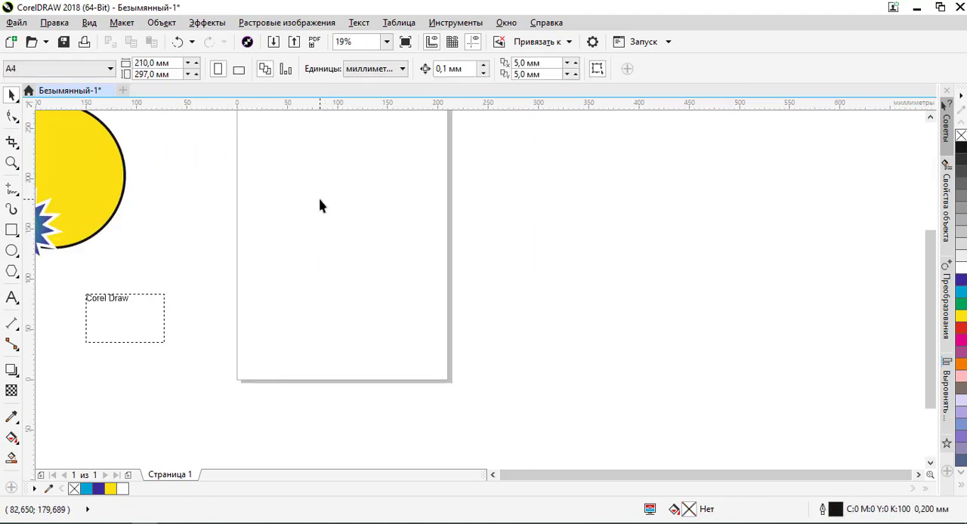
- Draw a rectangle about 89 × 57 mm on the page, unlock its proportions, and set its size to 90 × 50 mm
{"action": "left_click", "coordinate": [12, 229]}
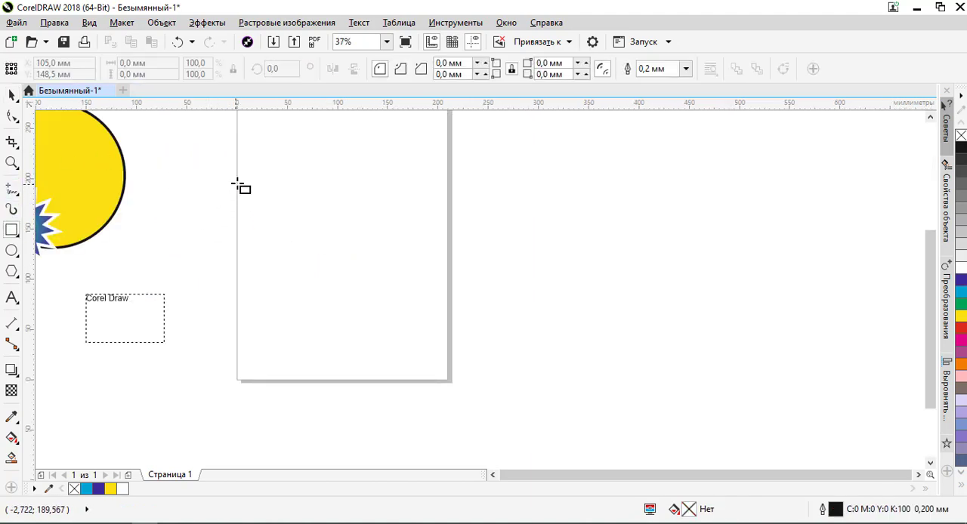
{"action": "mouse_move", "coordinate": [261, 185]}
{"action": "left_mouse_down"}
{"action": "mouse_move", "coordinate": [340, 249]}
{"action": "mouse_move", "coordinate": [351, 242]}
{"action": "left_mouse_up"}
{"action": "left_click_drag", "start_coordinate": [154, 64], "coordinate": [110, 73]}
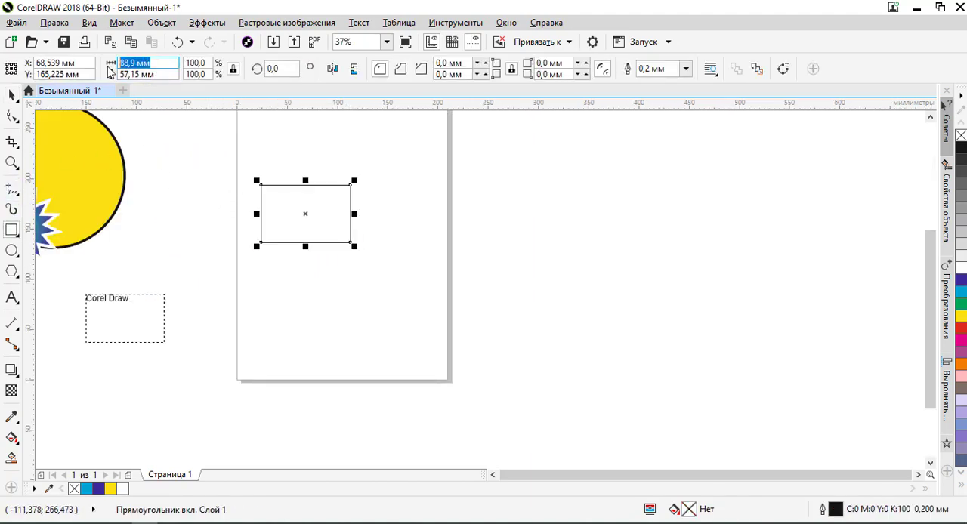
{"action": "key", "text": "Tab"}
{"action": "type", "text": "50"}
{"action": "key", "text": "Return"}
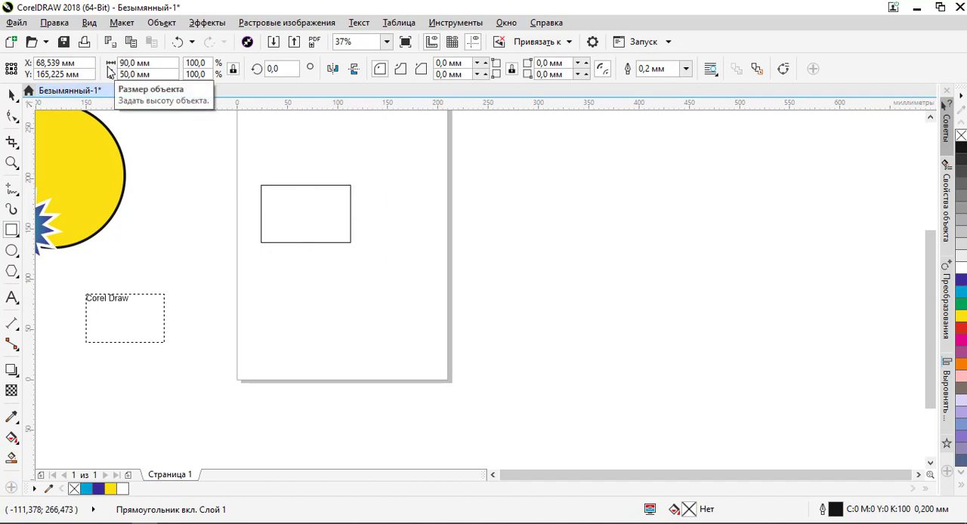
{"action": "left_click", "coordinate": [233, 69]}
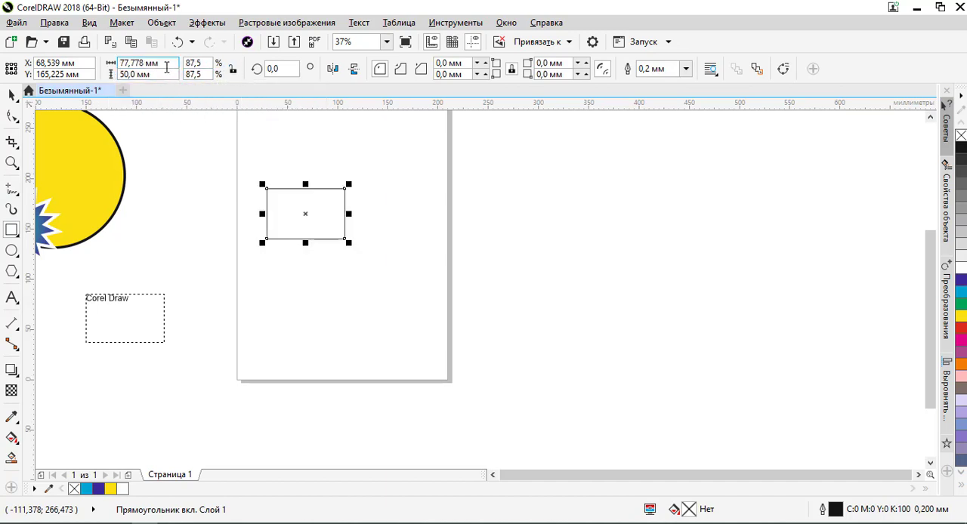
{"action": "left_click_drag", "start_coordinate": [166, 65], "coordinate": [77, 71]}
{"action": "type", "text": "90"}
{"action": "key", "text": "Return"}
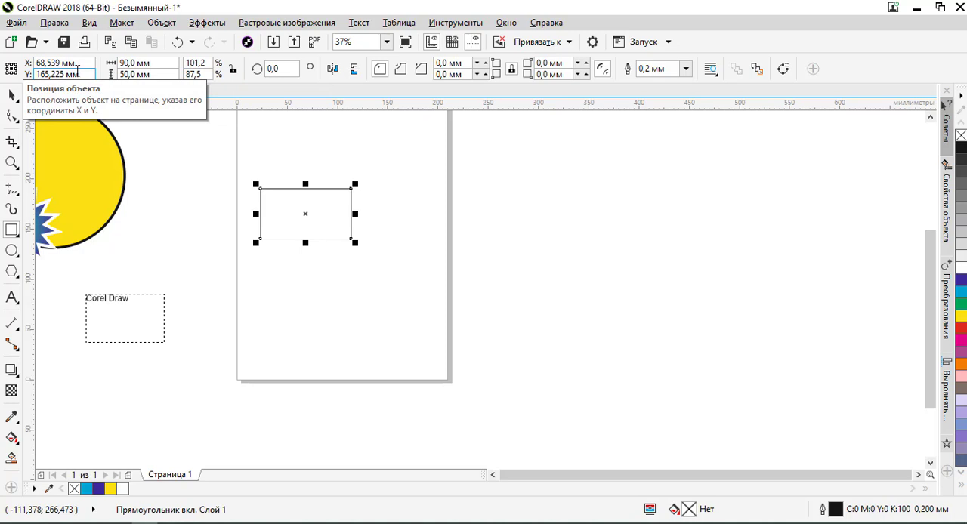
- Duplicate the 90 × 50 mm rectangle in place and set the copy's size to 80 × 40 mm
{"action": "left_click", "coordinate": [14, 97]}
{"action": "left_click", "coordinate": [189, 150]}
{"action": "left_click", "coordinate": [337, 216]}
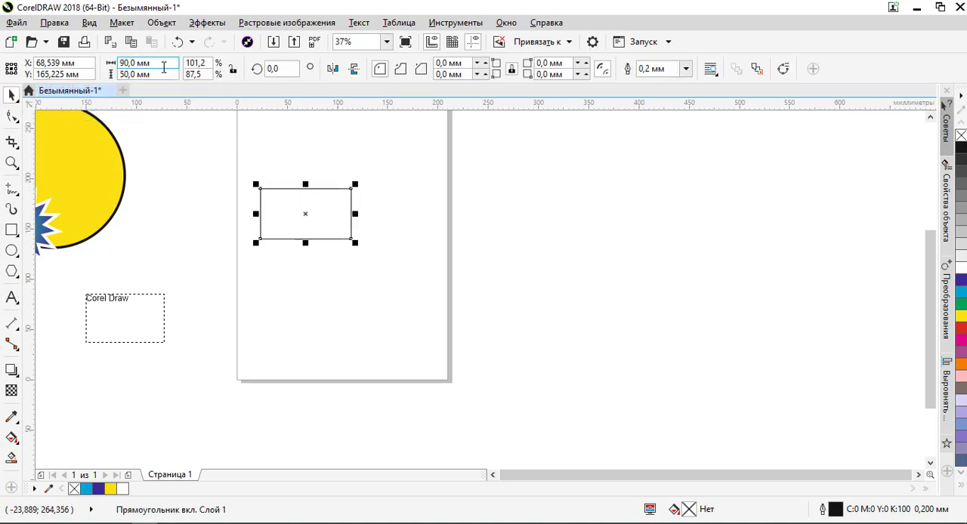
{"action": "left_click_drag", "start_coordinate": [171, 63], "coordinate": [87, 66]}
{"action": "type", "text": "80"}
{"action": "key", "text": "Tab"}
{"action": "type", "text": "40"}
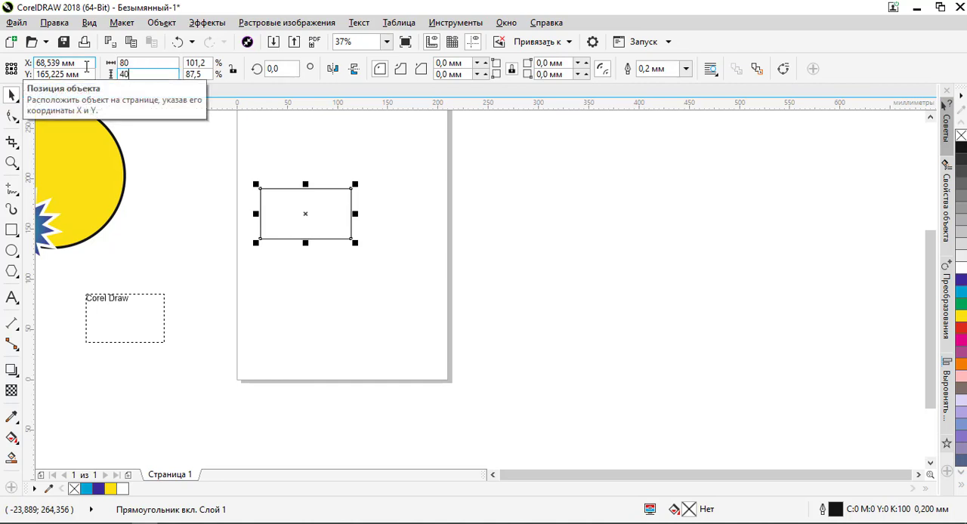
{"action": "key", "text": "Return"}
{"action": "left_click", "coordinate": [285, 186]}
{"action": "scroll", "coordinate": [285, 187], "scroll_direction": "up", "scroll_amount": 4}
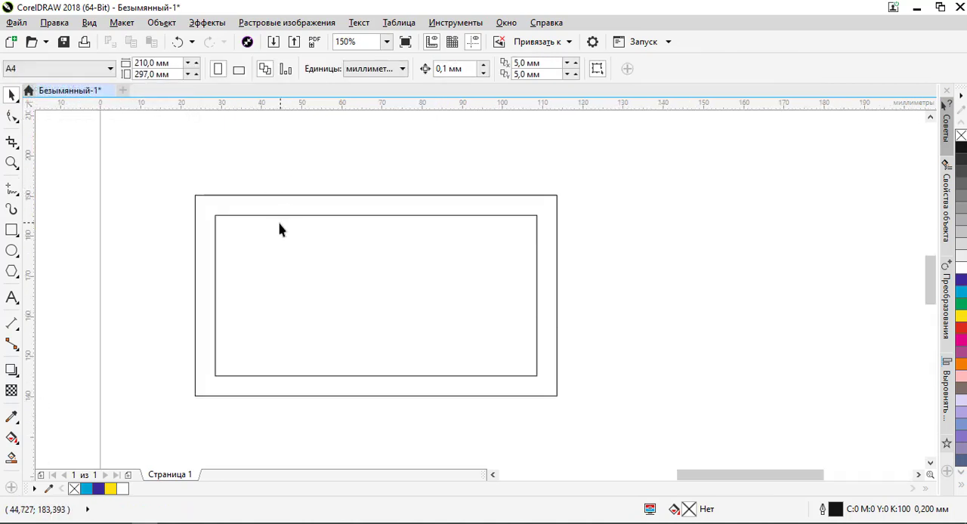
- Remove the outline of the inner 80 × 40 mm rectangle and check that it can be selected through its interior
{"action": "left_click", "coordinate": [267, 241]}
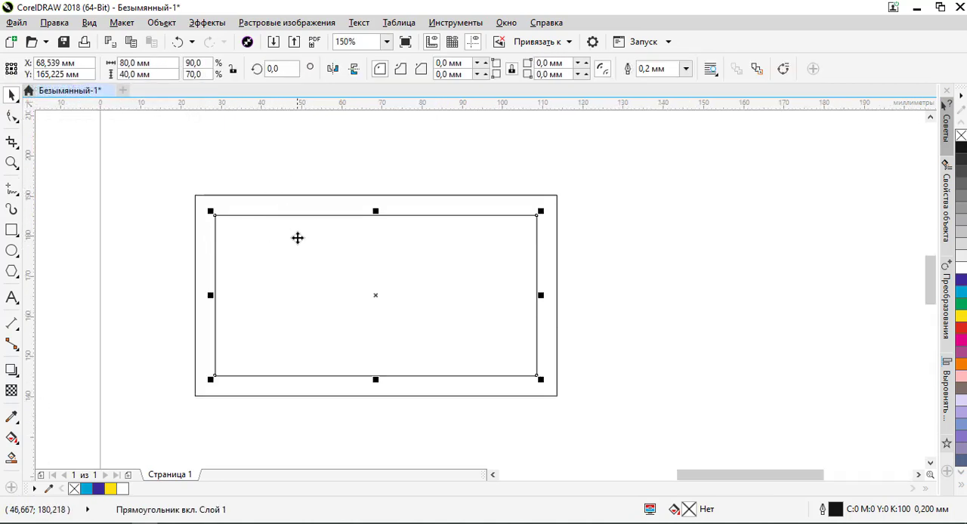
{"action": "right_click", "coordinate": [960, 136]}
{"action": "left_click", "coordinate": [590, 227]}
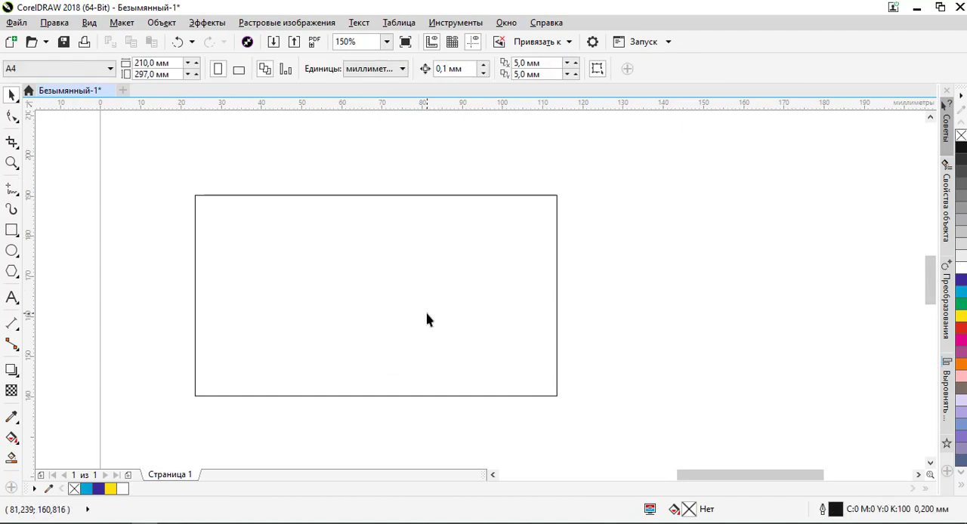
{"action": "left_click", "coordinate": [374, 272]}
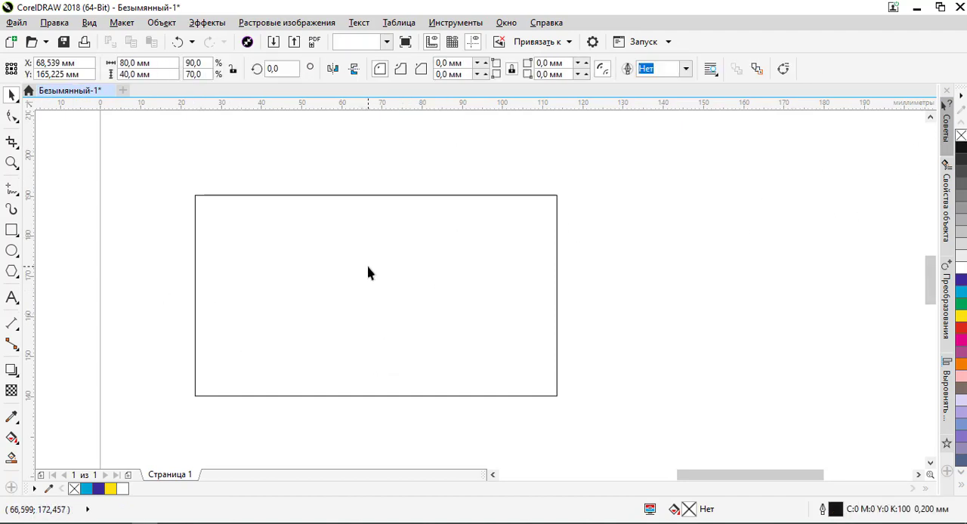
{"action": "left_click", "coordinate": [284, 181]}
{"action": "left_click", "coordinate": [263, 251]}
{"action": "left_click", "coordinate": [286, 166]}
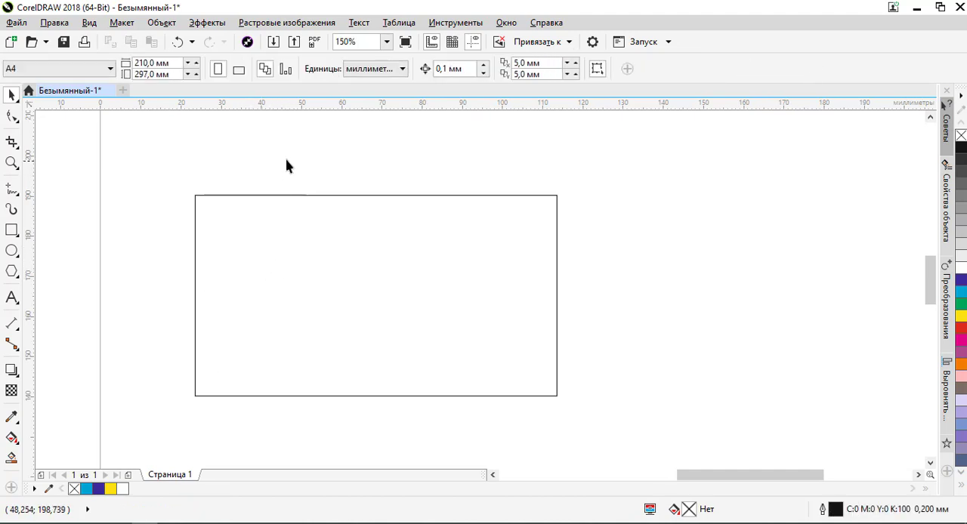
- Switch to the wireframe view (Каркас) to reveal the outline-less inner rectangle
{"action": "left_click", "coordinate": [90, 23]}
{"action": "left_click", "coordinate": [98, 58]}
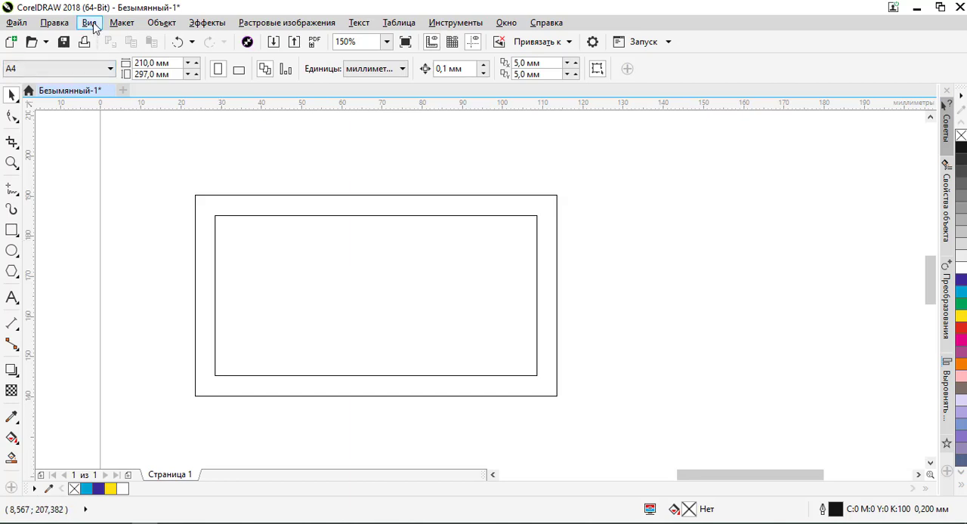
{"action": "left_click", "coordinate": [89, 22]}
{"action": "left_click", "coordinate": [135, 72]}
{"action": "scroll", "coordinate": [285, 179], "scroll_direction": "down", "scroll_amount": 5}
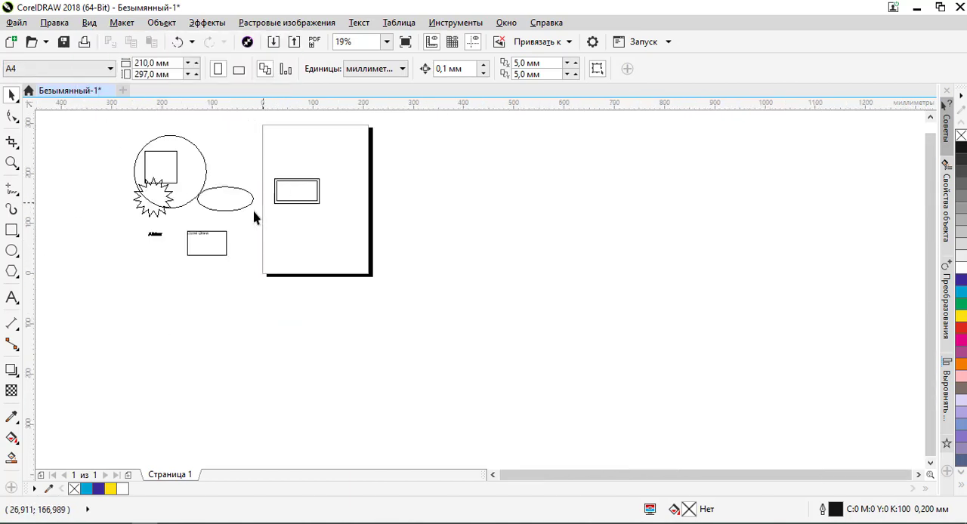
- Move the artistic name text from beside the page into the inner rectangle, near its lower left corner
{"action": "scroll", "coordinate": [197, 244], "scroll_direction": "up", "scroll_amount": 2}
{"action": "left_click_drag", "start_coordinate": [118, 247], "coordinate": [298, 192]}
{"action": "scroll", "coordinate": [366, 170], "scroll_direction": "up", "scroll_amount": 4}
{"action": "scroll", "coordinate": [355, 186], "scroll_direction": "down", "scroll_amount": 1}
{"action": "scroll", "coordinate": [317, 232], "scroll_direction": "down", "scroll_amount": 1}
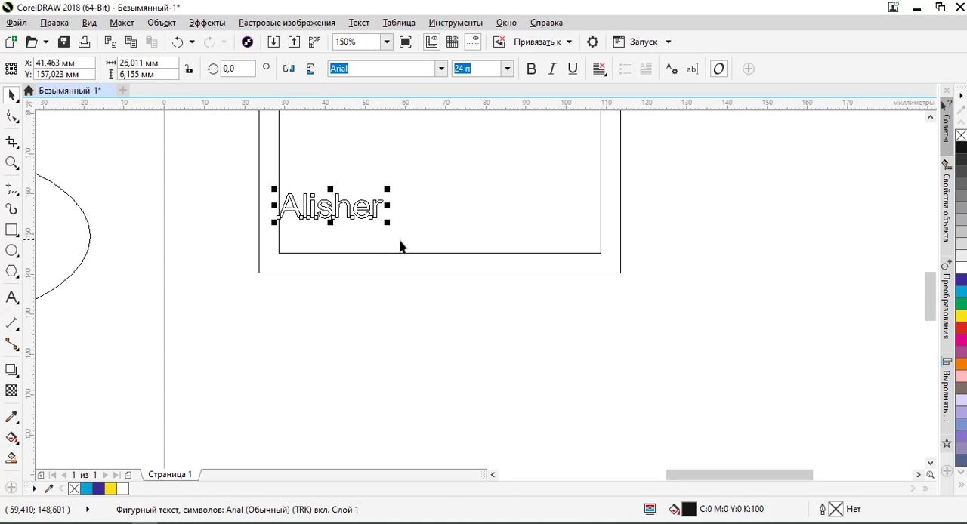
- Align the name text with the inner rectangle, centred horizontally and flush with its bottom edge
{"action": "left_click", "coordinate": [398, 246], "text": "shift"}
{"action": "key", "text": "l"}
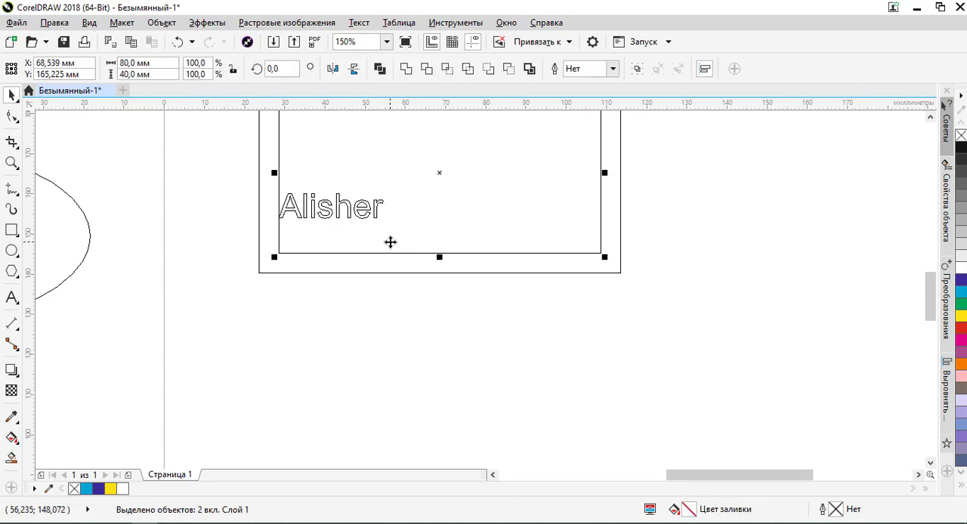
{"action": "key", "text": "c"}
{"action": "key", "text": "b"}
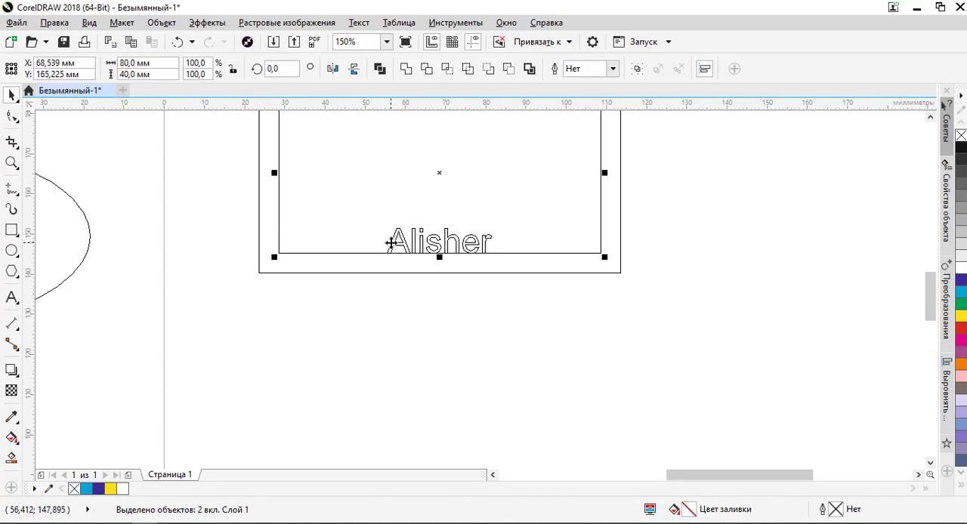
- Align the name text with the top edge of the inner rectangle and clear the selection
{"action": "scroll", "coordinate": [415, 306], "scroll_direction": "down", "scroll_amount": 2}
{"action": "scroll", "coordinate": [403, 348], "scroll_direction": "up", "scroll_amount": 2}
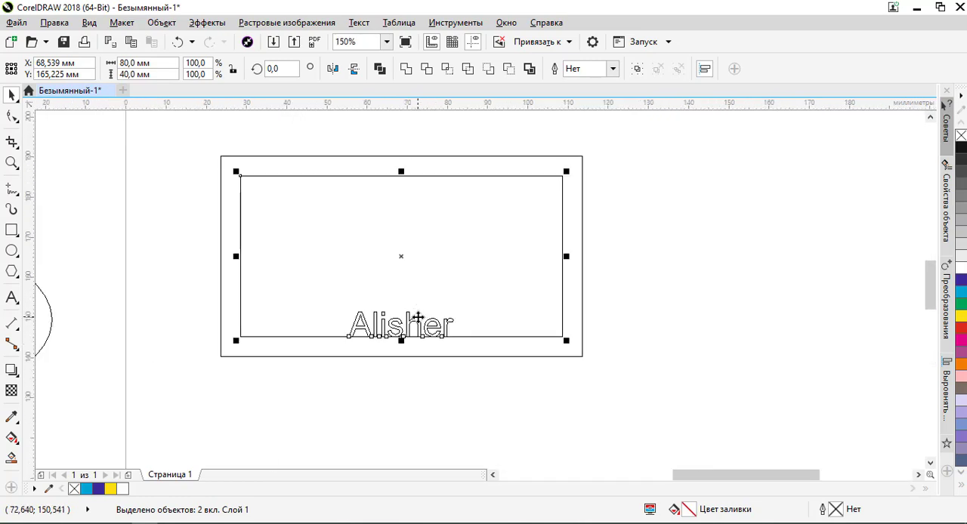
{"action": "key", "text": "t"}
{"action": "left_click", "coordinate": [627, 259]}
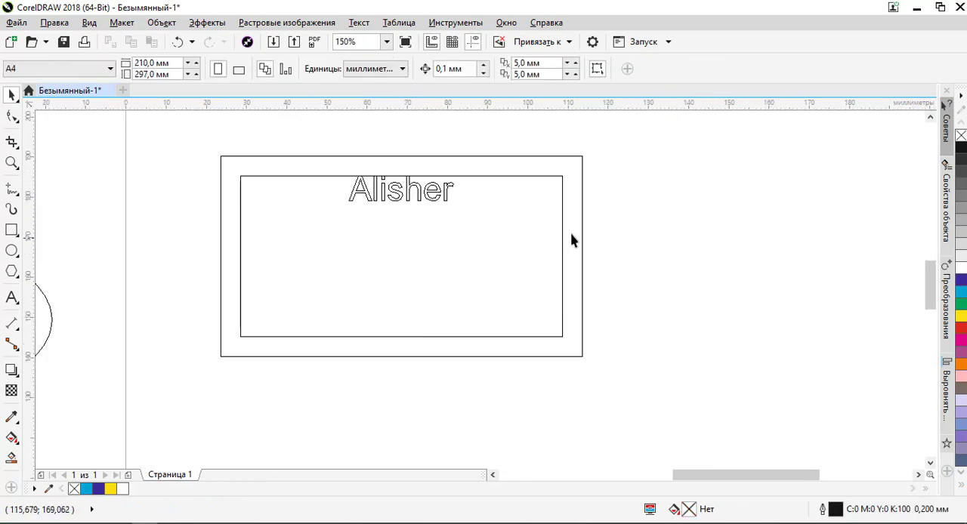
- Examine at high magnification how the letter tops of the name meet the inner rectangle's top edge
{"action": "scroll", "coordinate": [428, 187], "scroll_direction": "up", "scroll_amount": 2}
{"action": "scroll", "coordinate": [428, 187], "scroll_direction": "down", "scroll_amount": 2}
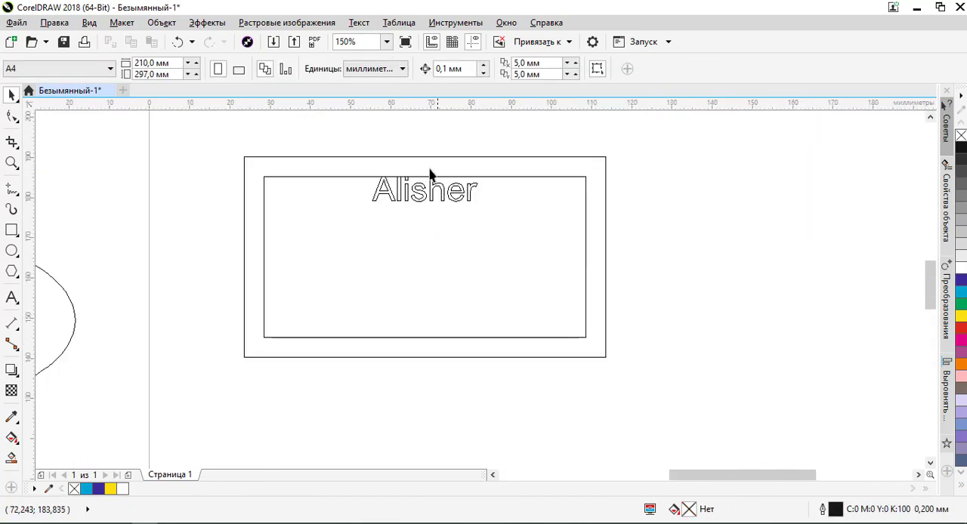
{"action": "scroll", "coordinate": [374, 201], "scroll_direction": "up", "scroll_amount": 4}
{"action": "scroll", "coordinate": [369, 217], "scroll_direction": "up", "scroll_amount": 1}
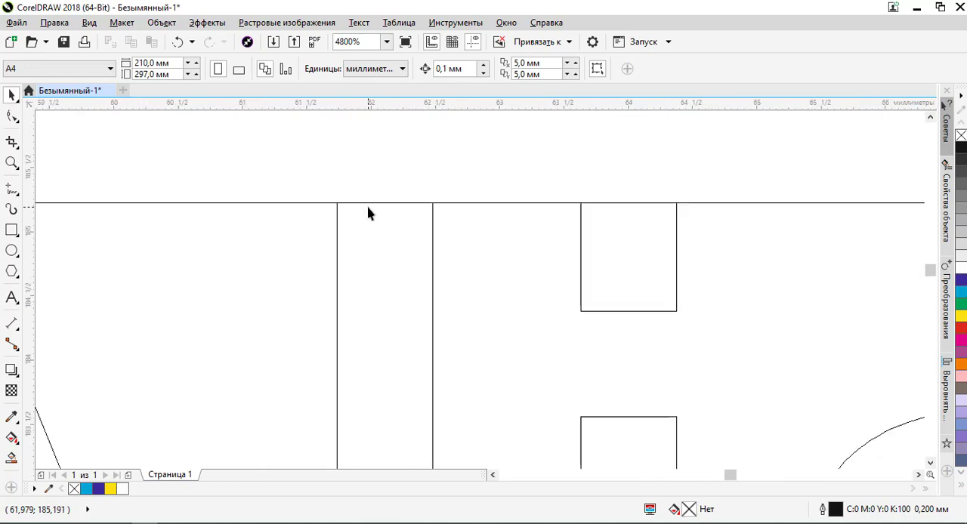
{"action": "scroll", "coordinate": [428, 206], "scroll_direction": "down", "scroll_amount": 2}
{"action": "scroll", "coordinate": [420, 205], "scroll_direction": "up", "scroll_amount": 3}
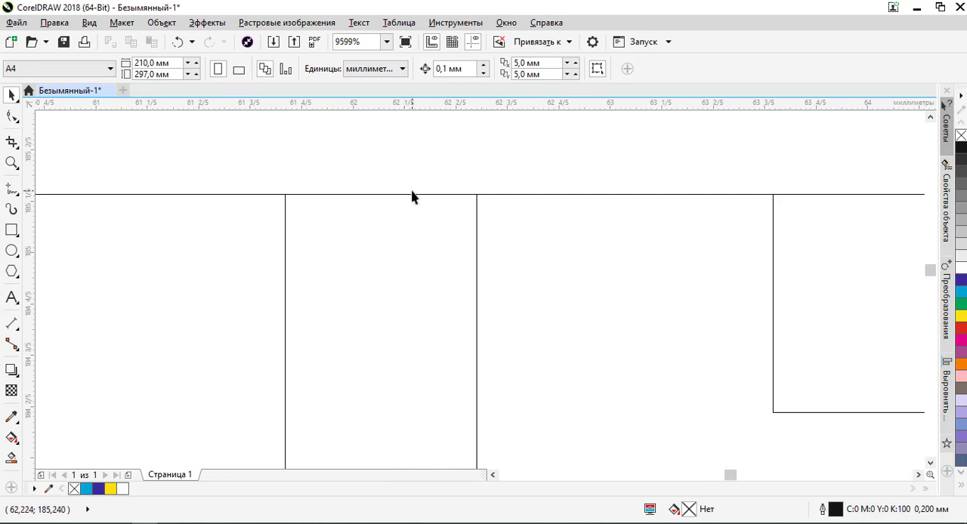
- View the drawing in Enhanced view out to the whole page, including the objects beside it, and return to Wireframe view
{"action": "left_click", "coordinate": [90, 23]}
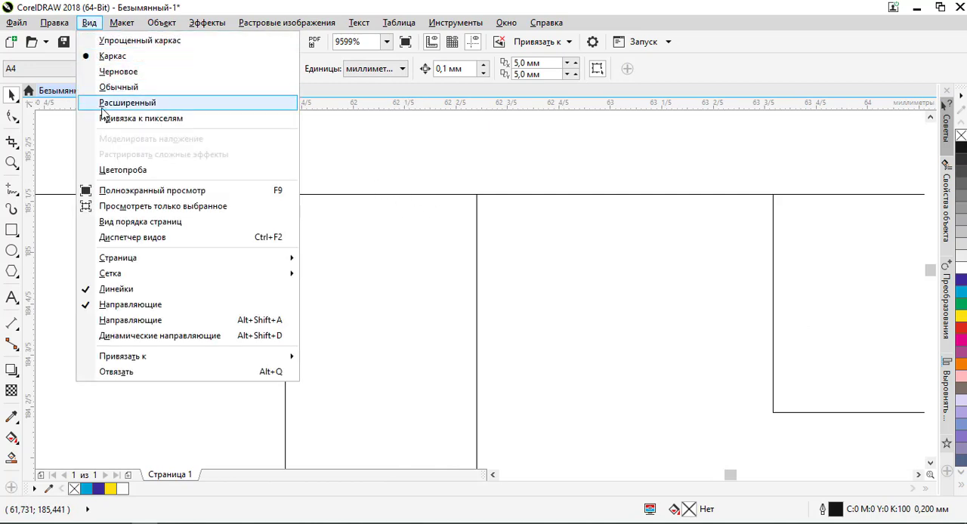
{"action": "left_click", "coordinate": [101, 100]}
{"action": "scroll", "coordinate": [459, 201], "scroll_direction": "down", "scroll_amount": 6}
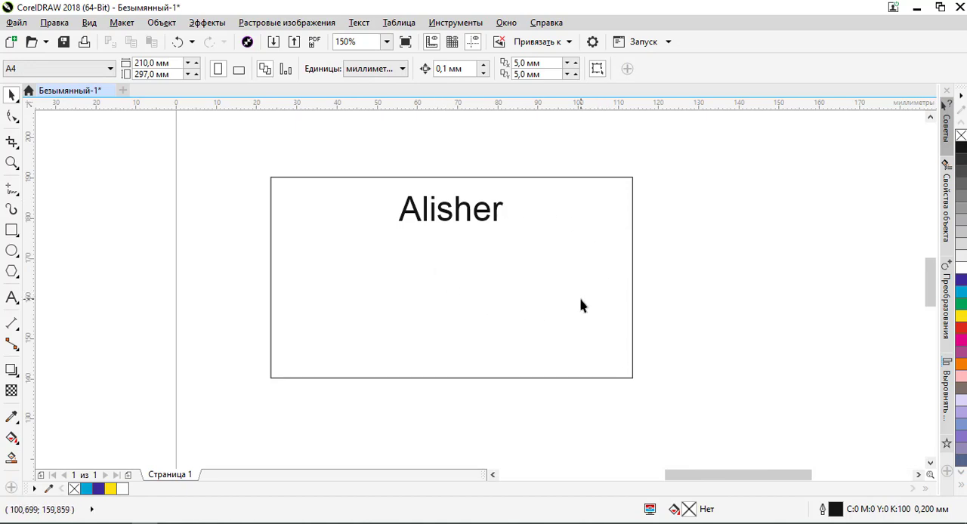
{"action": "scroll", "coordinate": [512, 270], "scroll_direction": "down", "scroll_amount": 2}
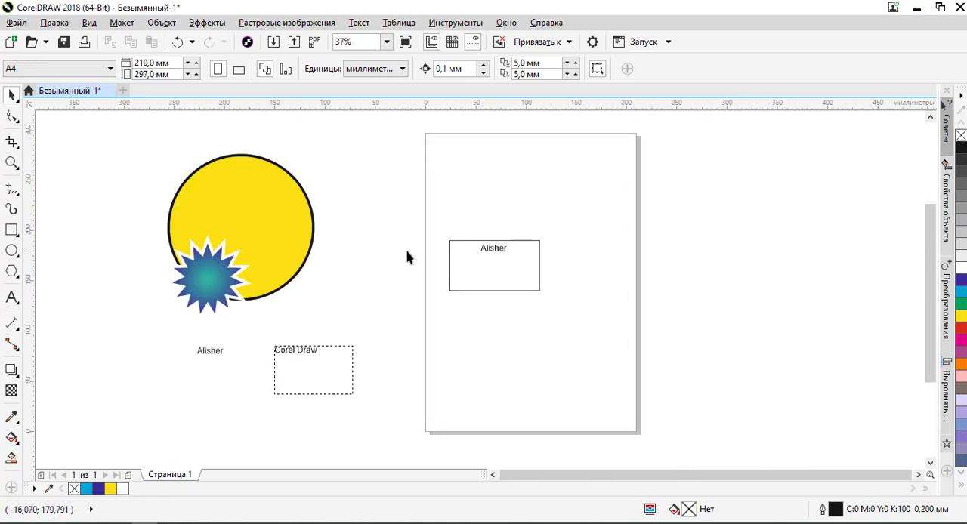
{"action": "left_click", "coordinate": [89, 23]}
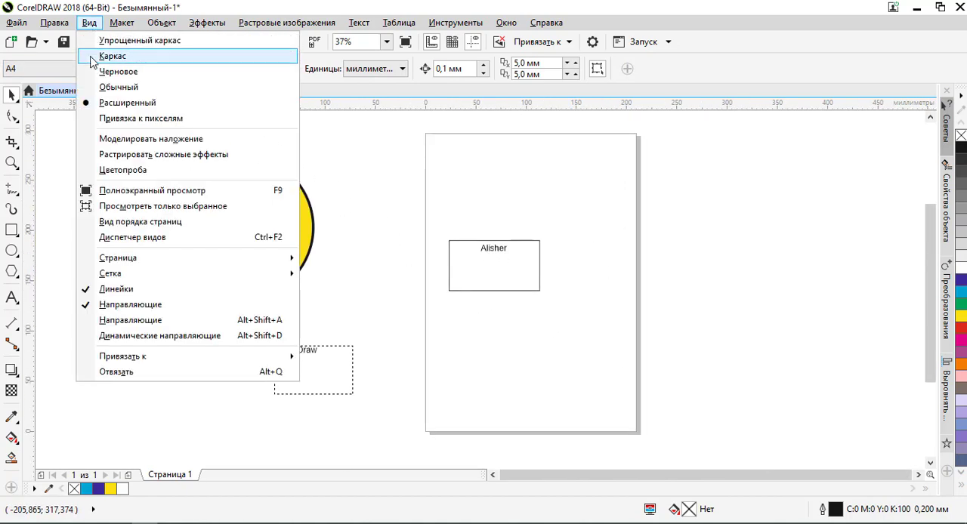
{"action": "left_click", "coordinate": [98, 56]}
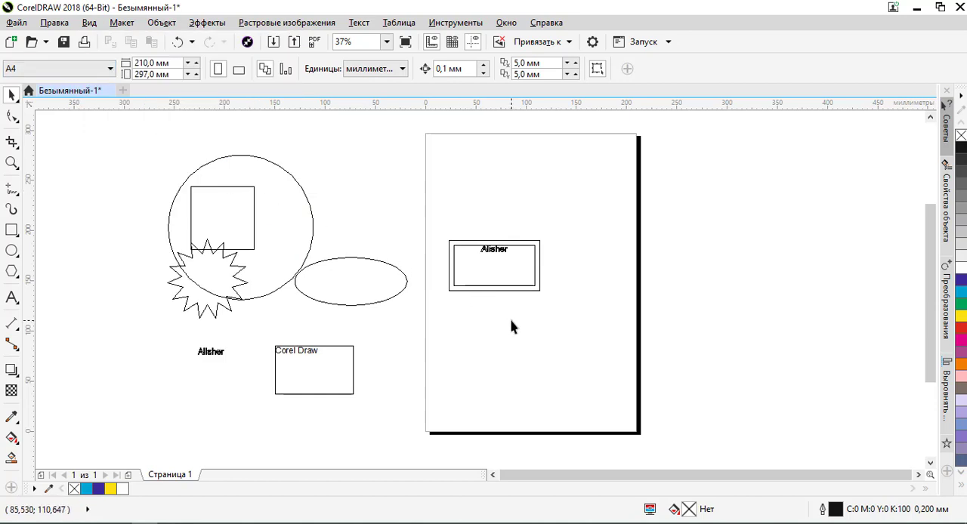
- Select all the objects beside the page, move them together onto the page over the rectangles, and clear the selection
{"action": "left_click", "coordinate": [235, 268]}
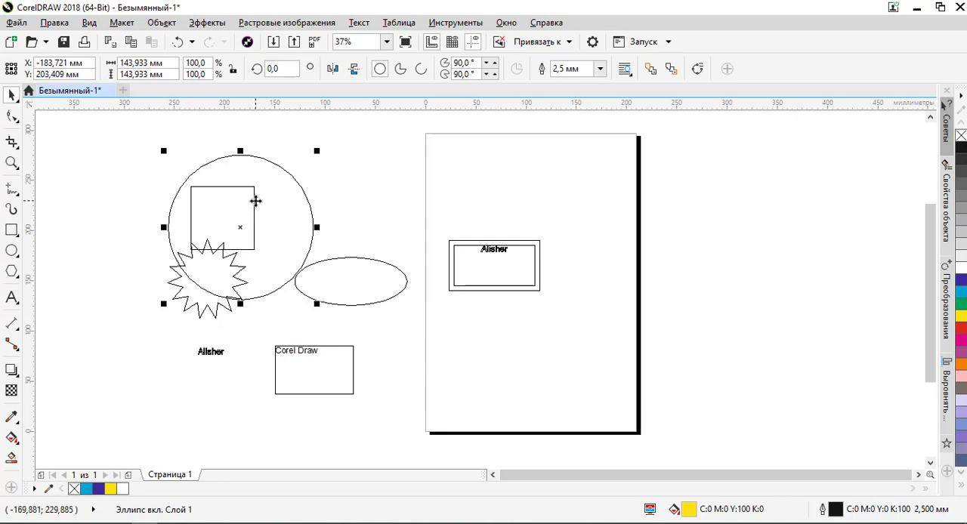
{"action": "left_click", "coordinate": [97, 168]}
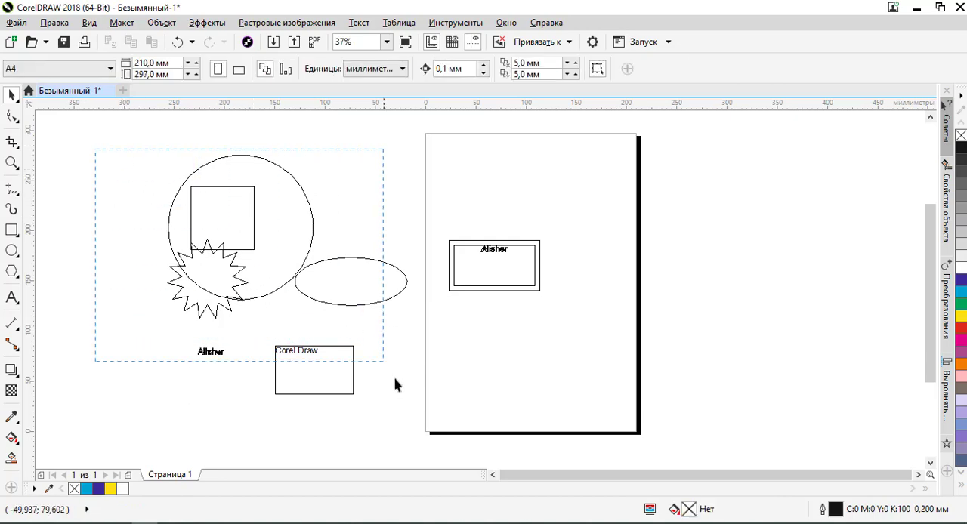
{"action": "left_click_drag", "start_coordinate": [397, 386], "coordinate": [395, 371]}
{"action": "left_click_drag", "start_coordinate": [354, 303], "coordinate": [611, 272]}
{"action": "left_click", "coordinate": [695, 306]}
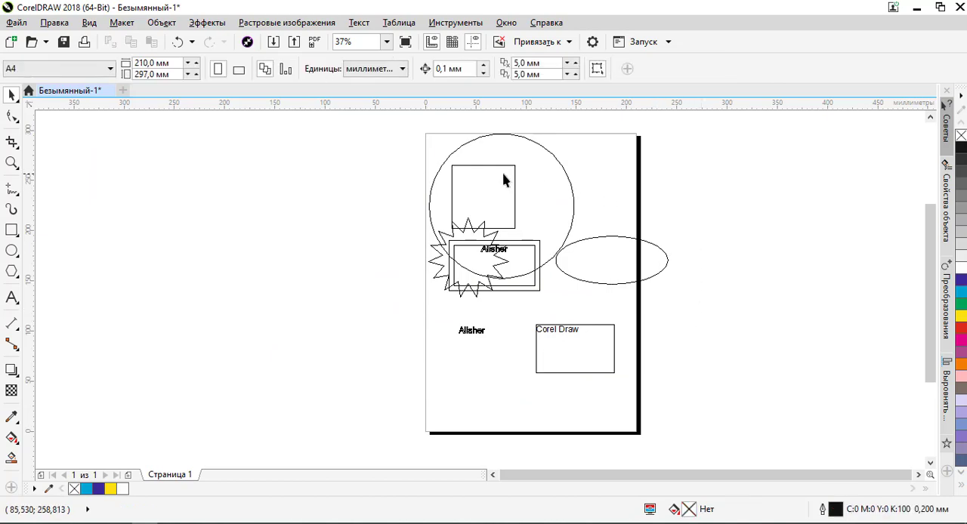
- Select the square inside the large circle in wireframe, switch to Enhanced view and bring the square to the front of the layer
{"action": "scroll", "coordinate": [505, 179], "scroll_direction": "up", "scroll_amount": 2}
{"action": "scroll", "coordinate": [468, 176], "scroll_direction": "down", "scroll_amount": 1}
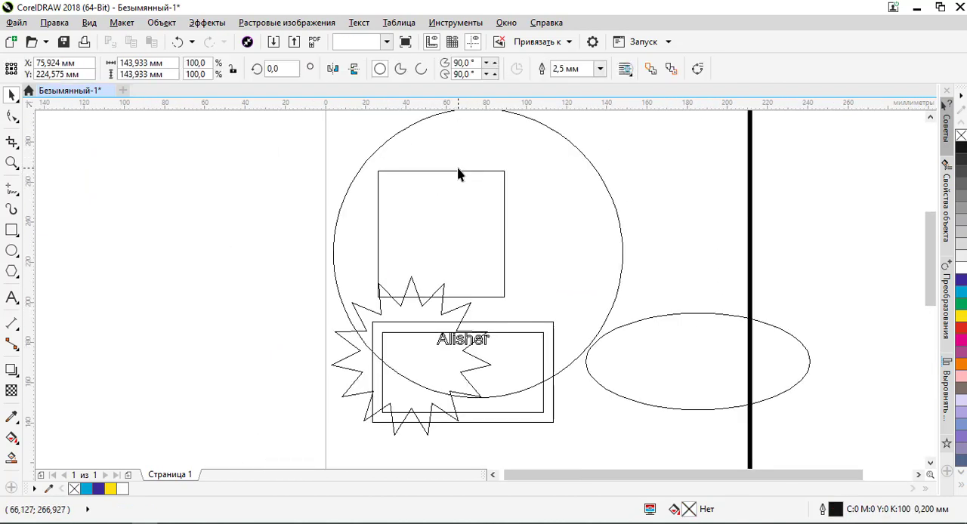
{"action": "left_click", "coordinate": [456, 172]}
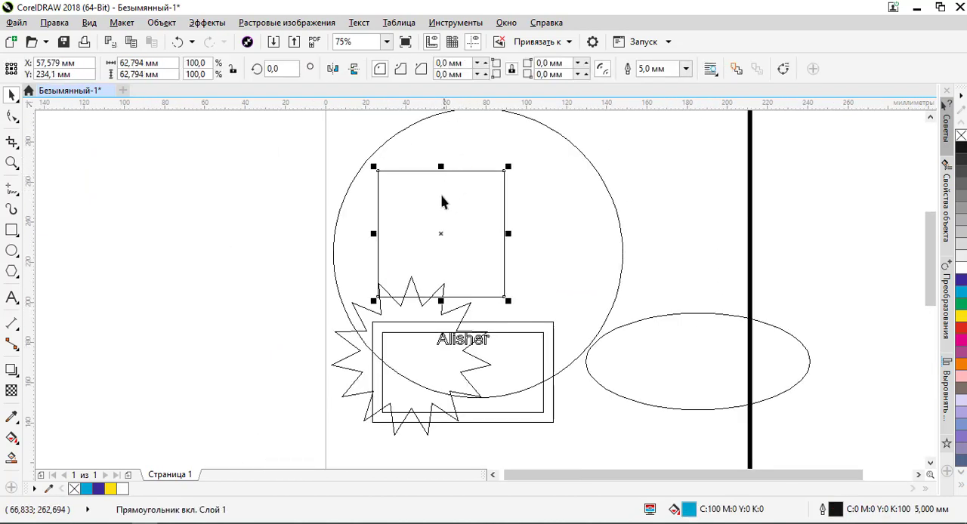
{"action": "left_click", "coordinate": [101, 23]}
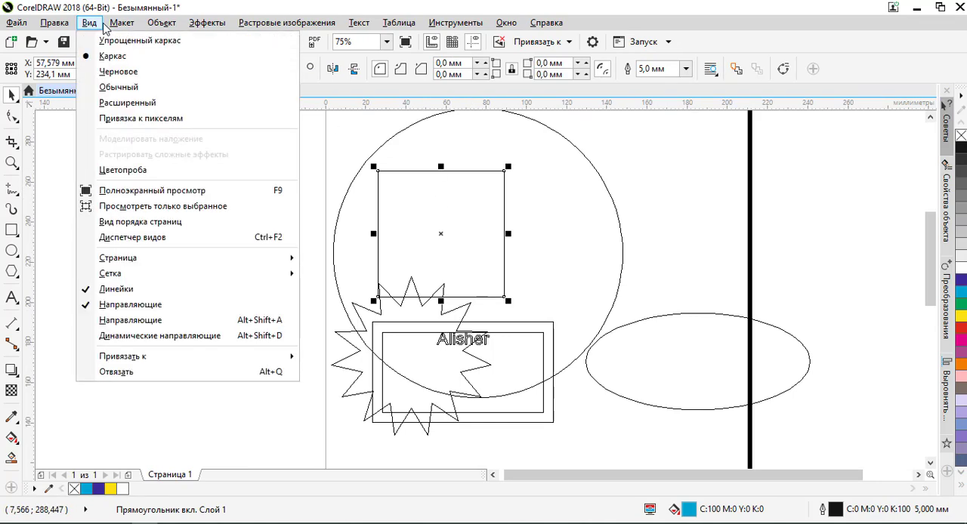
{"action": "left_click", "coordinate": [114, 102]}
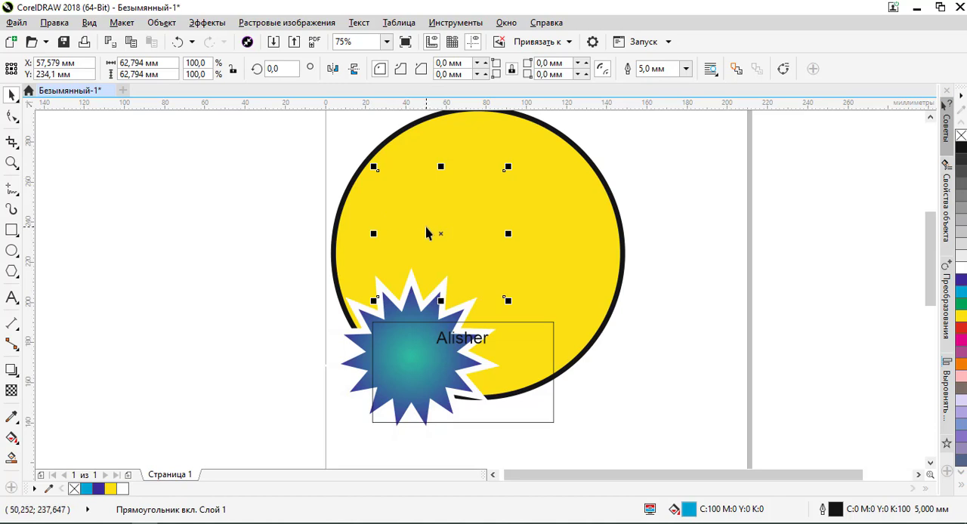
{"action": "key", "text": "shift+Page_Up"}
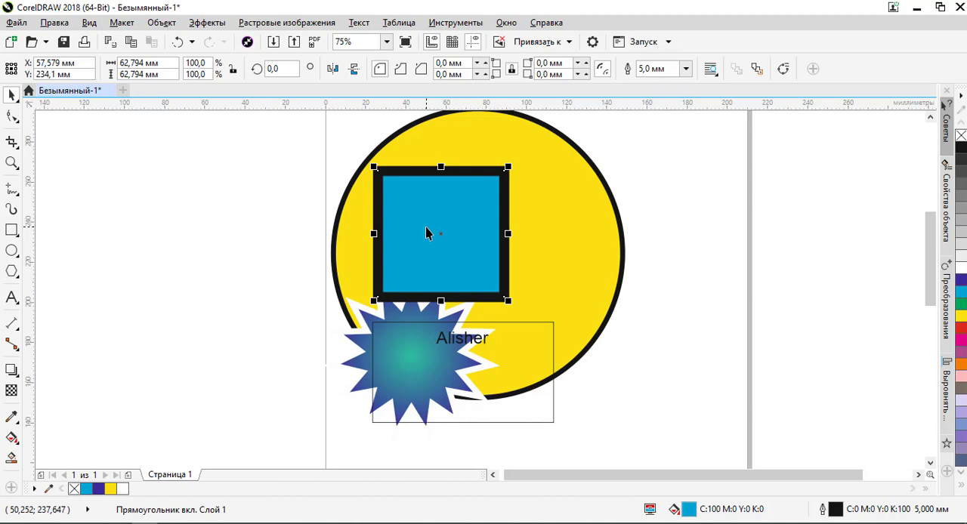
- Send the name text inside the inner rectangle to the back of the layer
{"action": "left_click", "coordinate": [463, 340]}
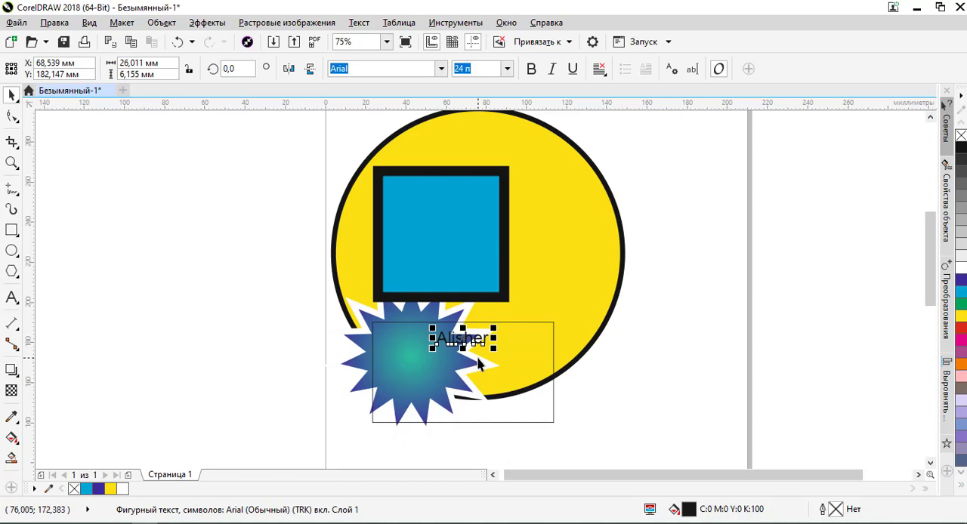
{"action": "key", "text": "shift+Page_Down"}
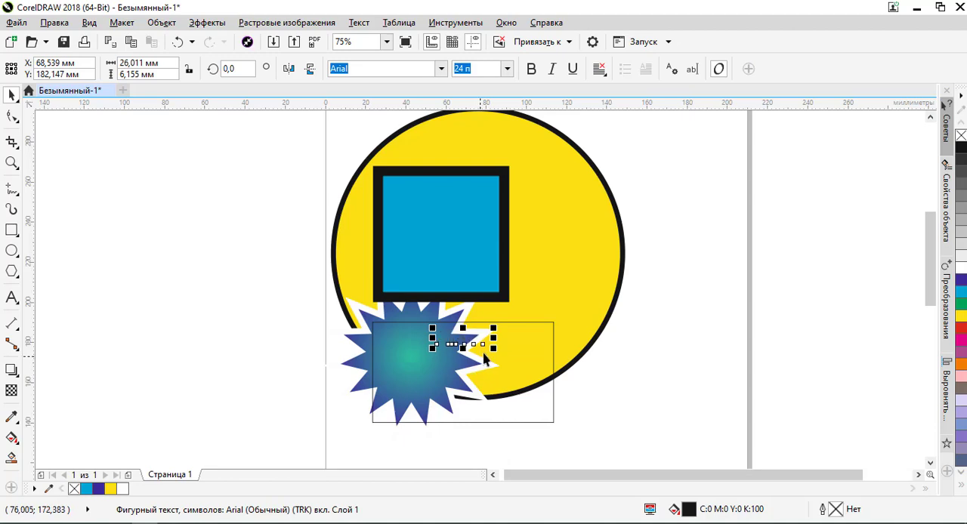
{"action": "left_click", "coordinate": [628, 350]}
- Select the hidden name text in Wireframe view, return to Enhanced view and bring the text back to the front
{"action": "left_click", "coordinate": [89, 23]}
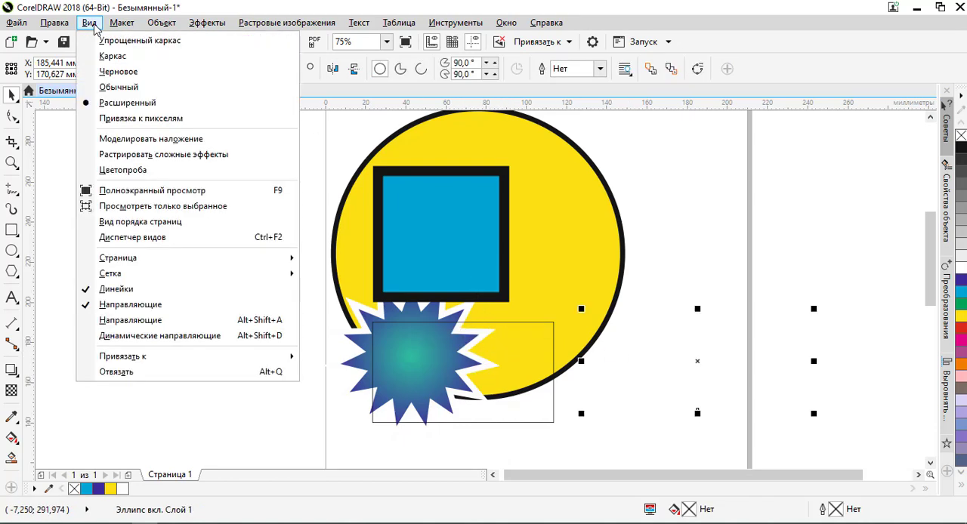
{"action": "left_click", "coordinate": [108, 58]}
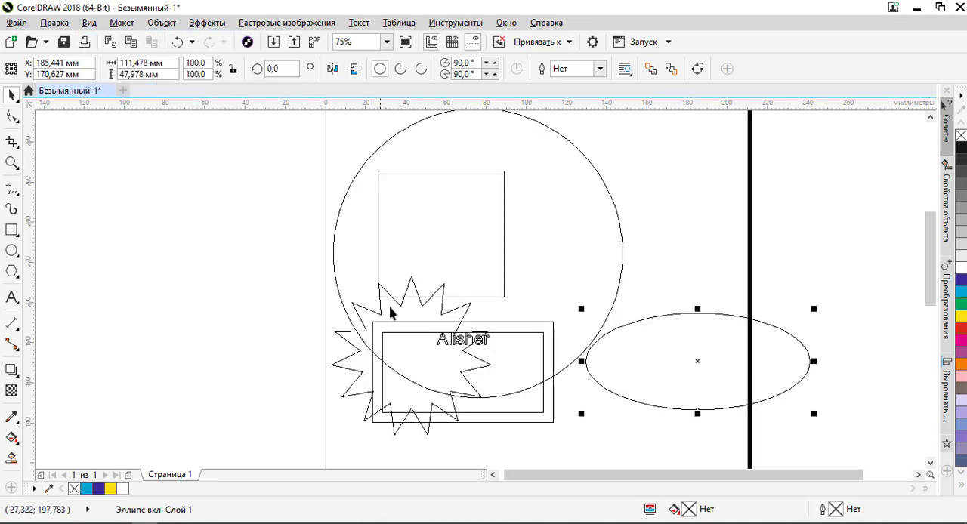
{"action": "left_click", "coordinate": [465, 346]}
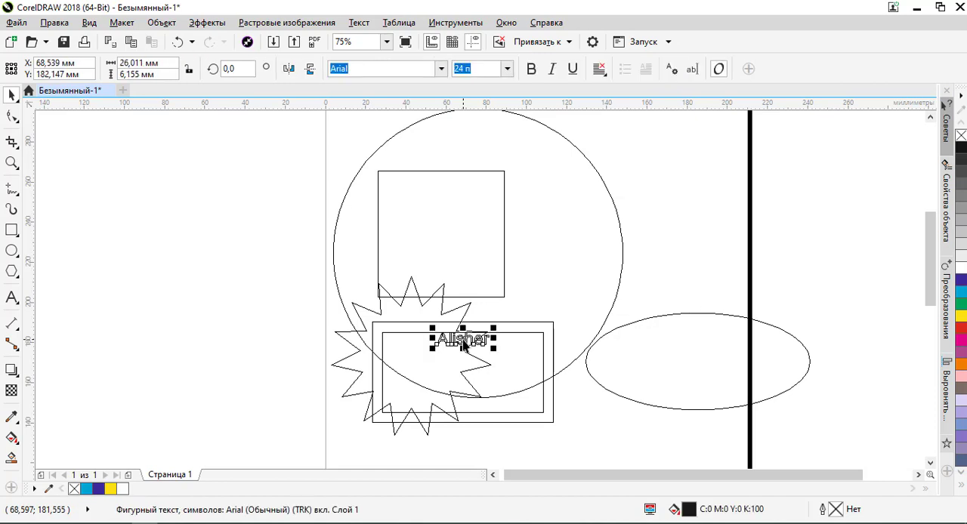
{"action": "left_click", "coordinate": [89, 23]}
{"action": "left_click", "coordinate": [99, 107]}
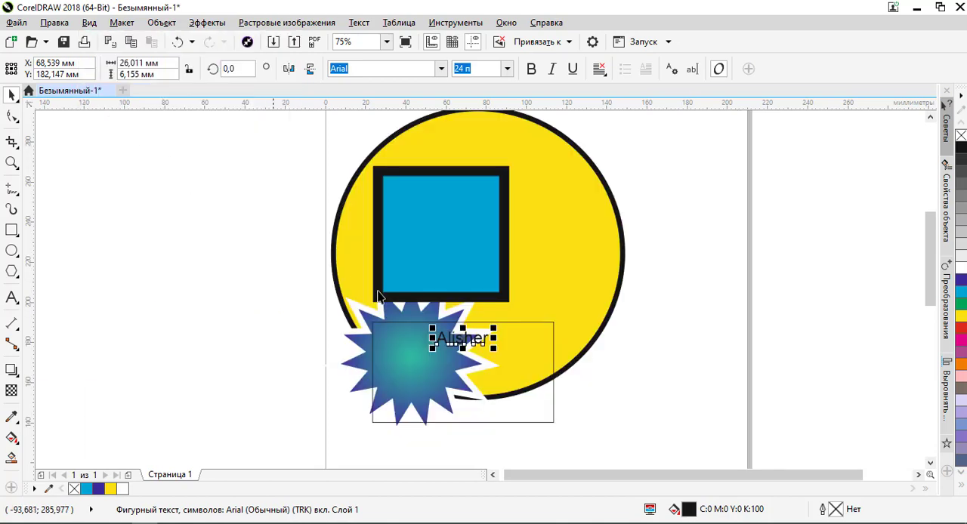
- Lower the blue square in the stacking order so it lies behind the starburst but above the yellow circle, and clear the selection
{"action": "left_click", "coordinate": [473, 250]}
{"action": "right_click", "coordinate": [468, 200]}
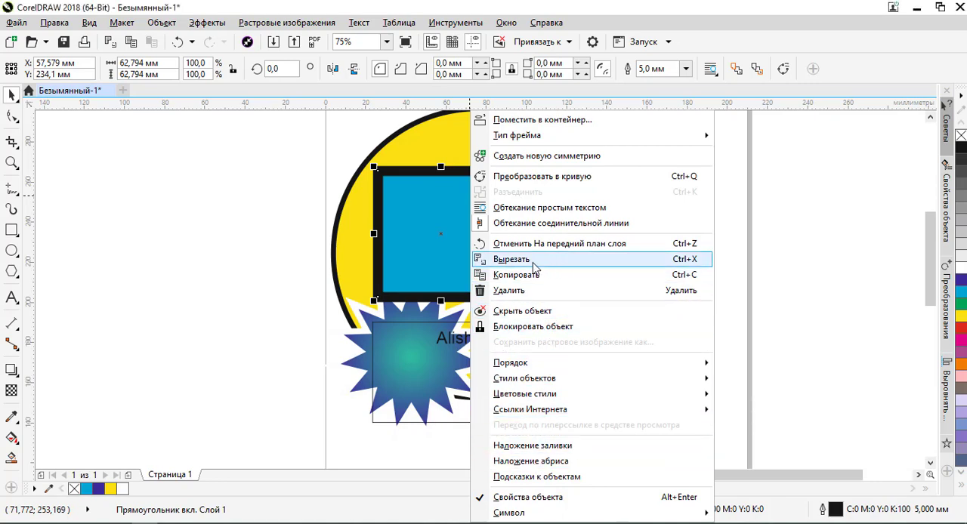
{"action": "mouse_move", "coordinate": [582, 367]}
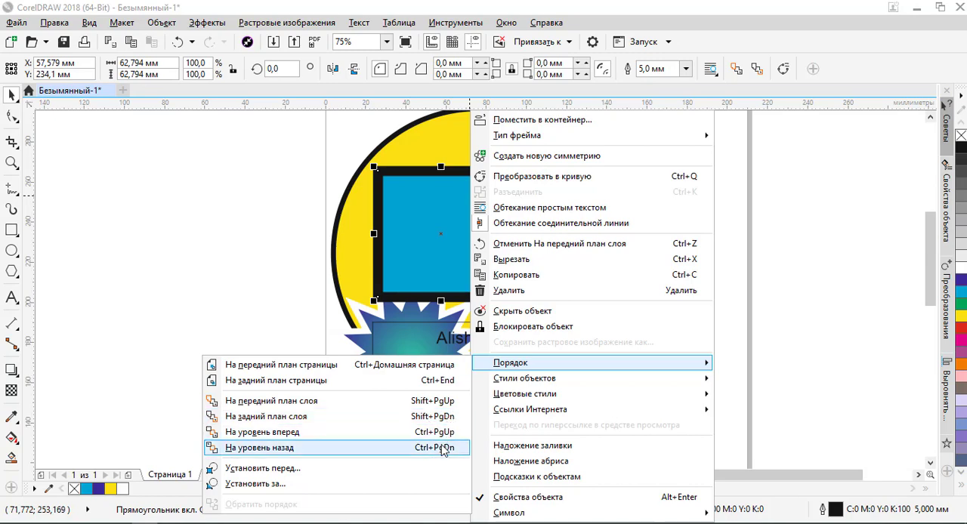
{"action": "left_click", "coordinate": [429, 279]}
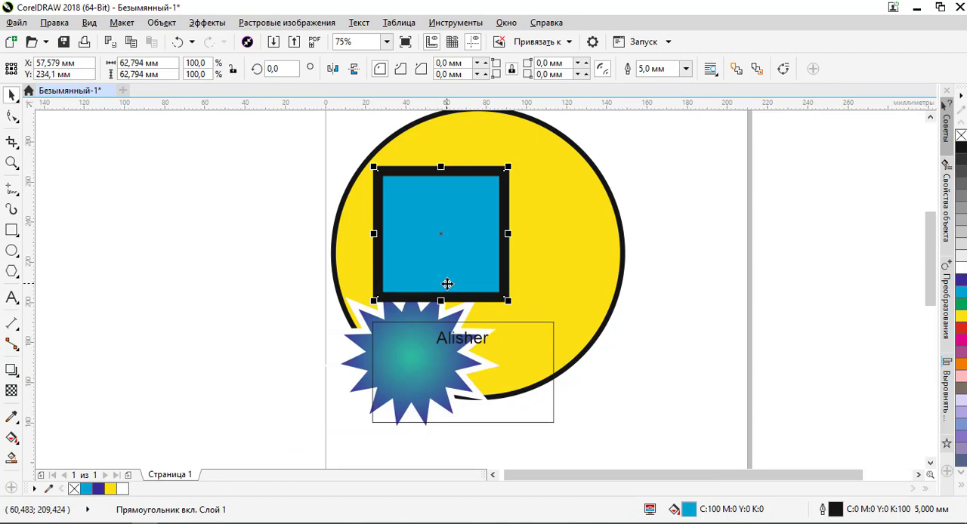
{"action": "key", "text": "ctrl+Page_Down"}
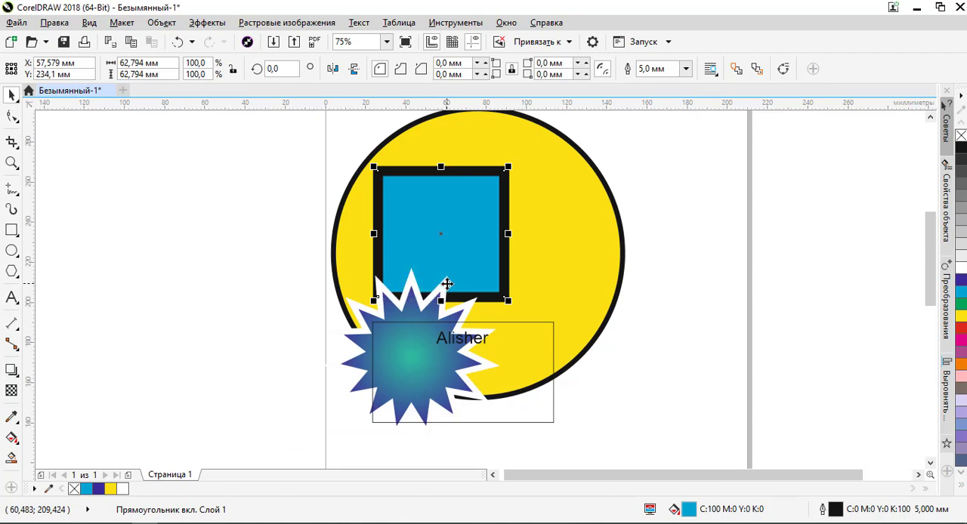
{"action": "key", "text": "ctrl+Page_Down"}
{"action": "key", "text": "ctrl+Page_Up"}
{"action": "left_click", "coordinate": [666, 262]}
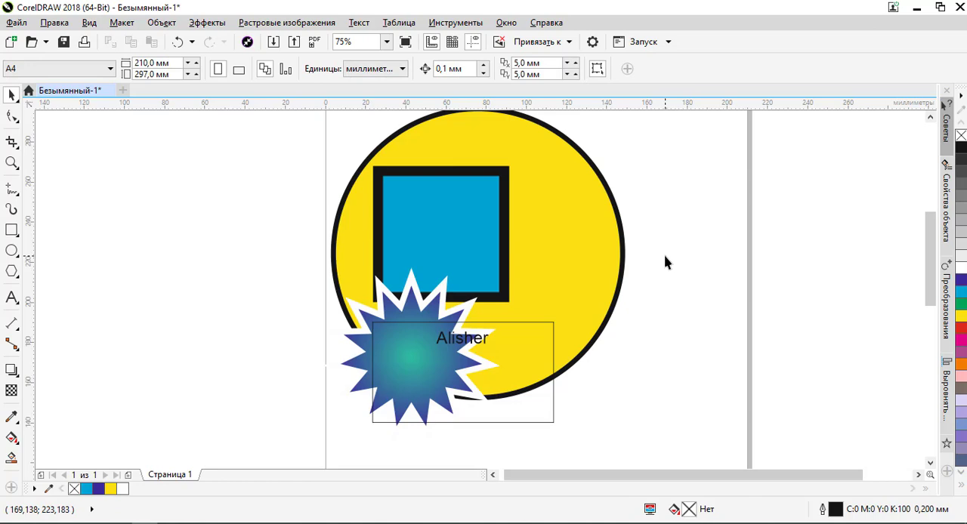
{"action": "scroll", "coordinate": [475, 281], "scroll_direction": "down", "scroll_amount": 1}
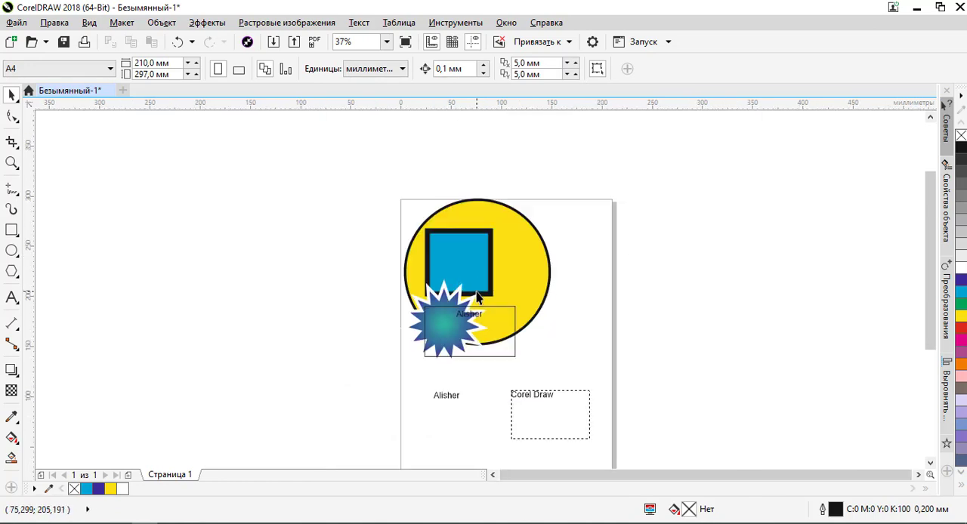
{"action": "scroll", "coordinate": [481, 272], "scroll_direction": "up", "scroll_amount": 1}
{"action": "scroll", "coordinate": [481, 272], "scroll_direction": "down", "scroll_amount": 1}
{"action": "scroll", "coordinate": [482, 269], "scroll_direction": "down", "scroll_amount": 1}
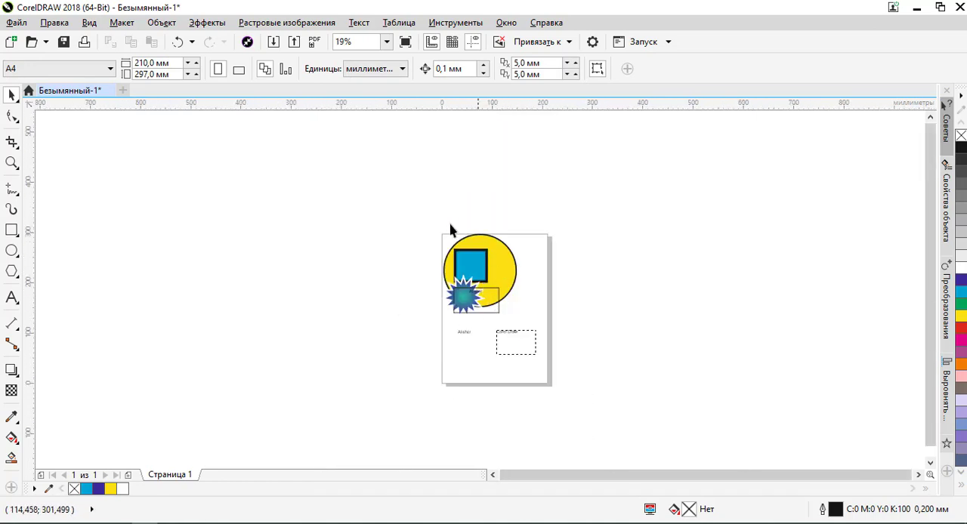
{"action": "scroll", "coordinate": [478, 291], "scroll_direction": "up", "scroll_amount": 2}
{"action": "scroll", "coordinate": [493, 278], "scroll_direction": "down", "scroll_amount": 1}
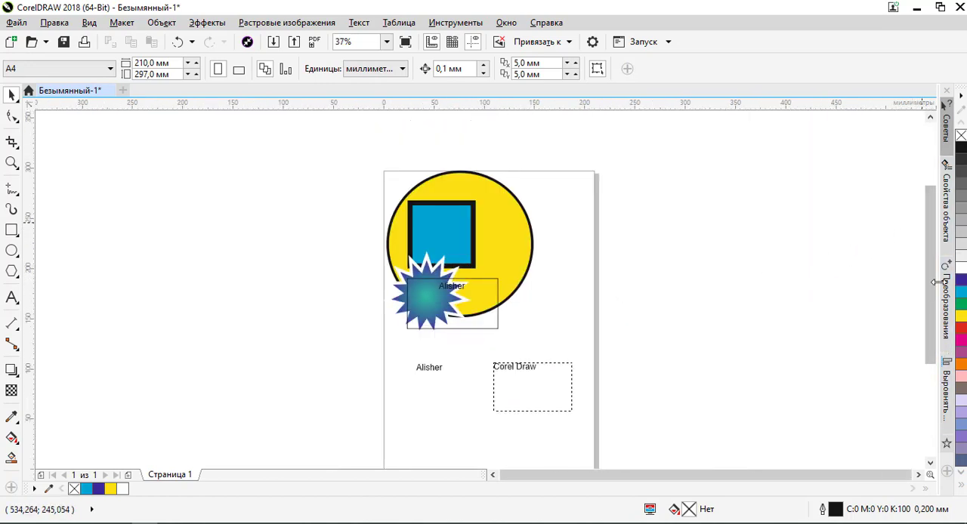
- Examine the Object Properties and Hints dockers and the lists of available dockers, toolbars and colour palettes
{"action": "left_click", "coordinate": [947, 218]}
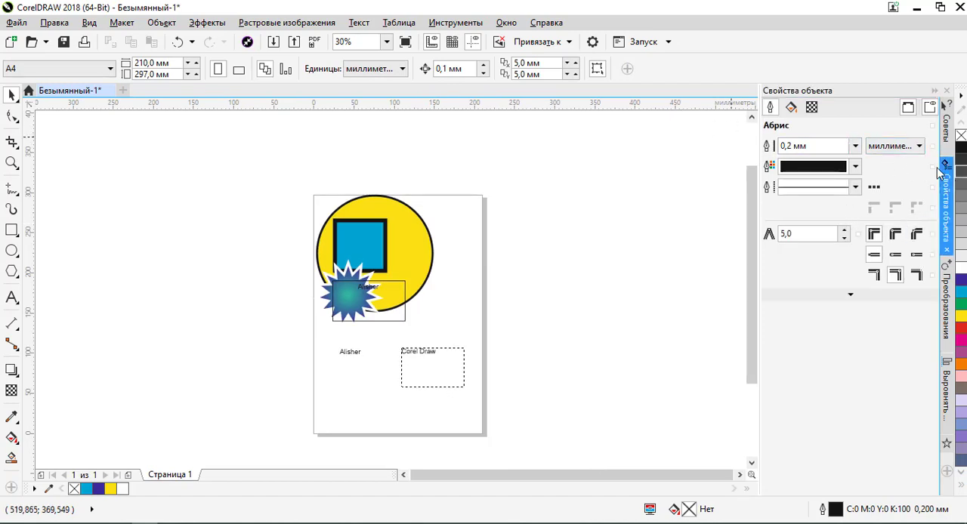
{"action": "left_click", "coordinate": [946, 127]}
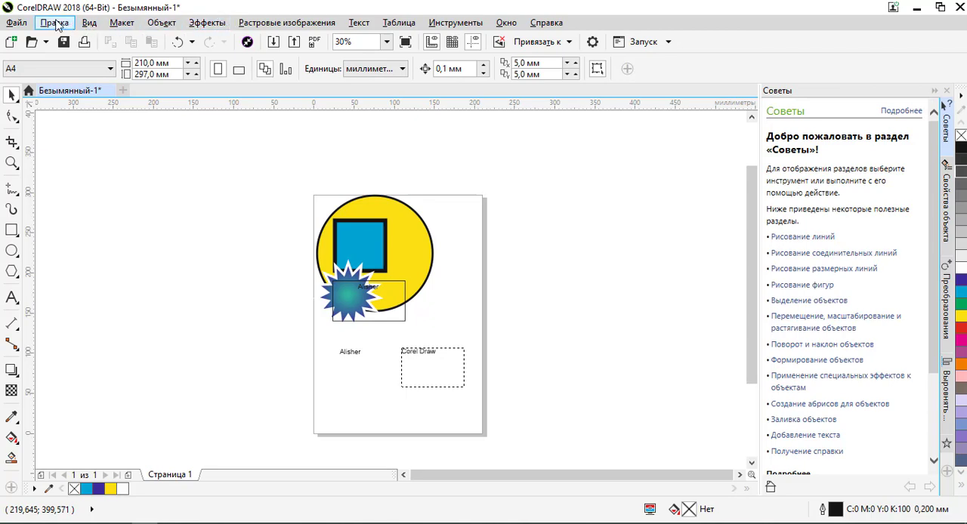
{"action": "left_click", "coordinate": [470, 25]}
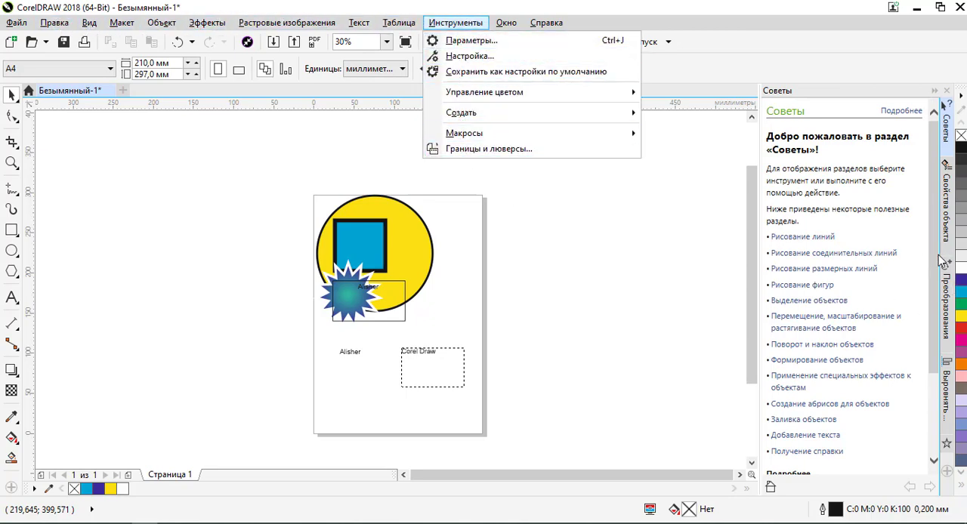
{"action": "left_click", "coordinate": [506, 22]}
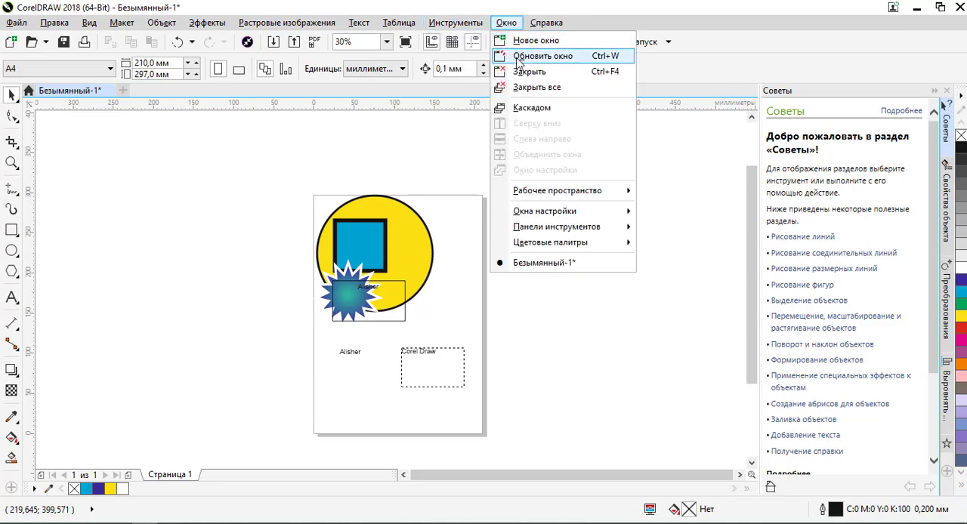
{"action": "mouse_move", "coordinate": [555, 194]}
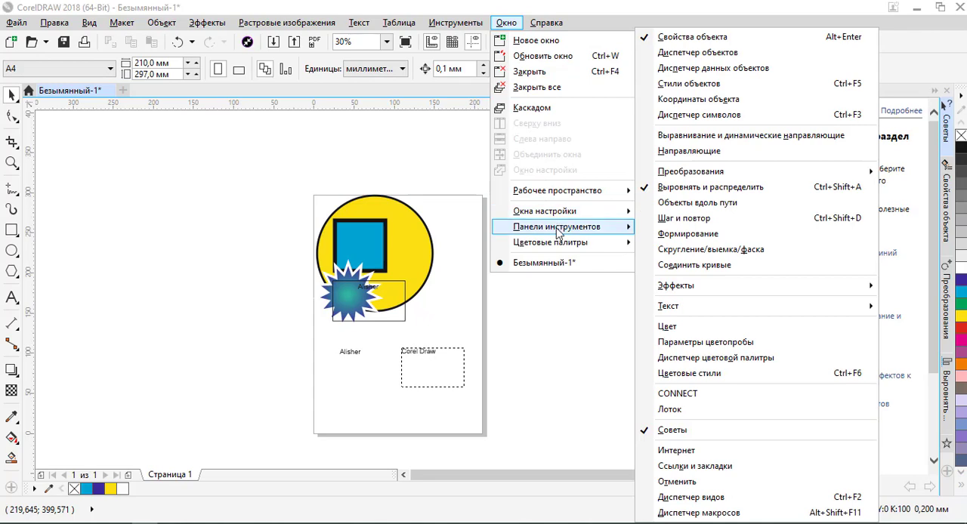
{"action": "mouse_move", "coordinate": [556, 235]}
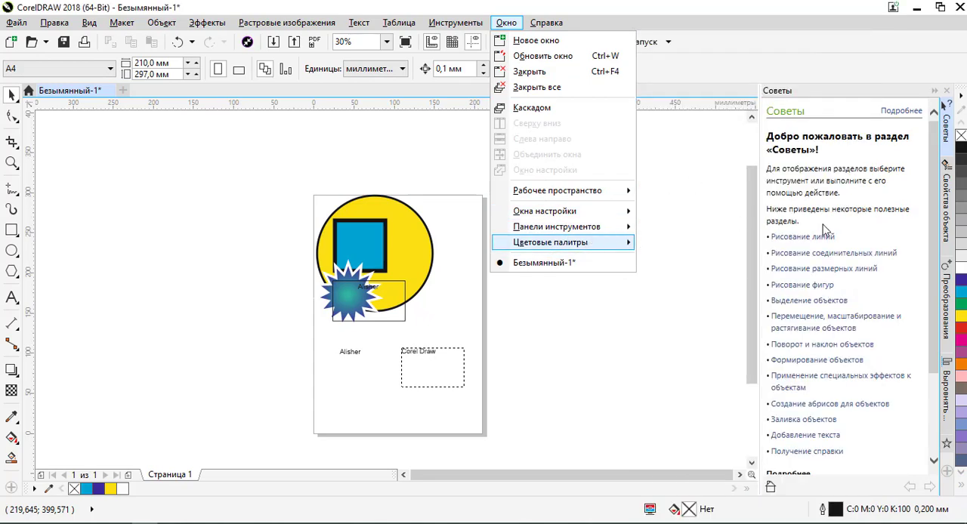
{"action": "left_click", "coordinate": [706, 183]}
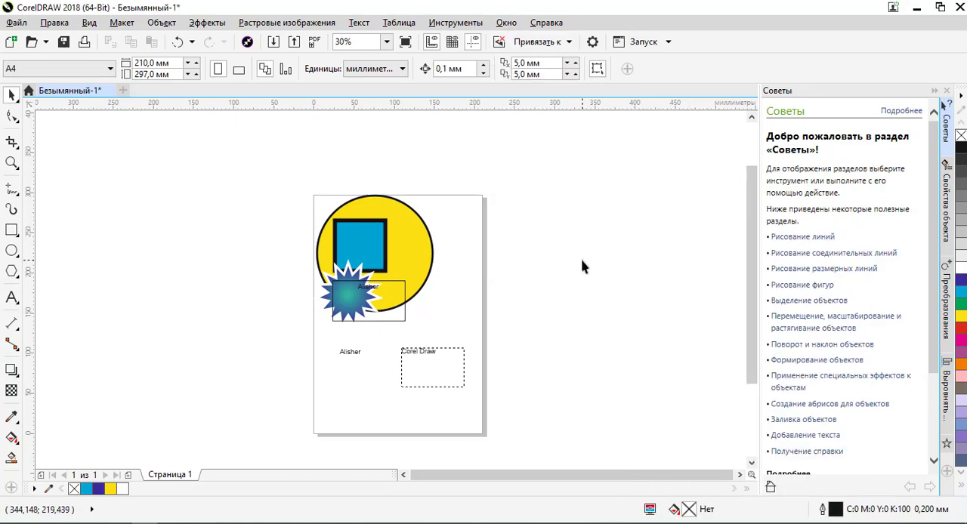
{"action": "scroll", "coordinate": [367, 289], "scroll_direction": "up", "scroll_amount": 2}
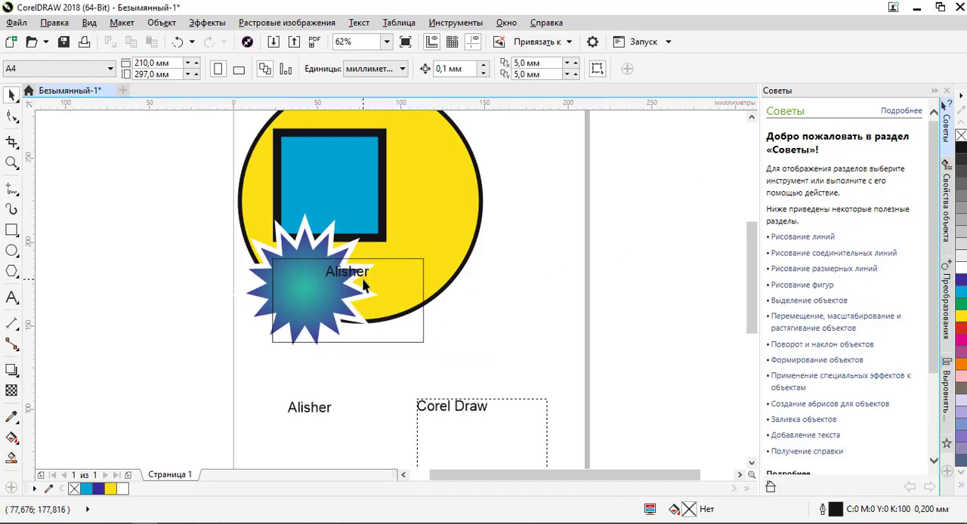
- Select the name text overlapping the starburst's edge and examine it up close
{"action": "left_click", "coordinate": [360, 278]}
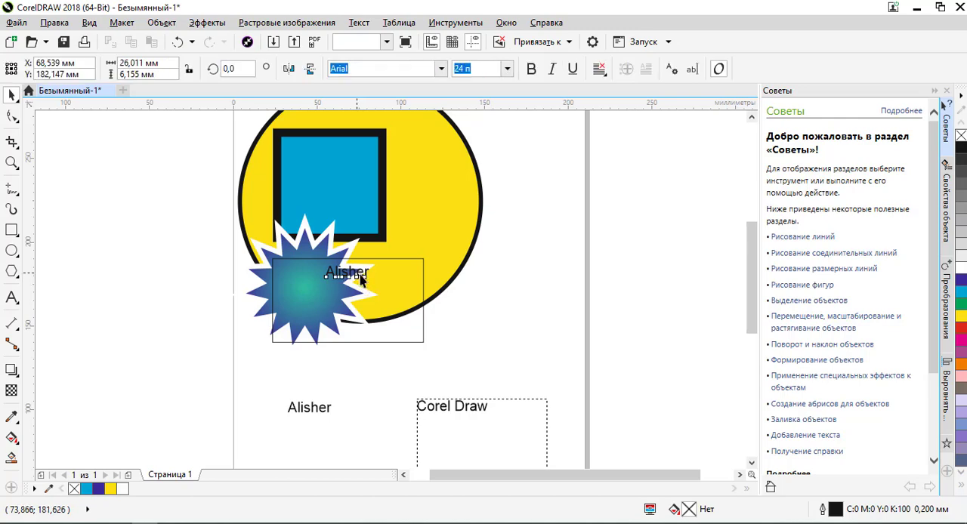
{"action": "left_click", "coordinate": [362, 279]}
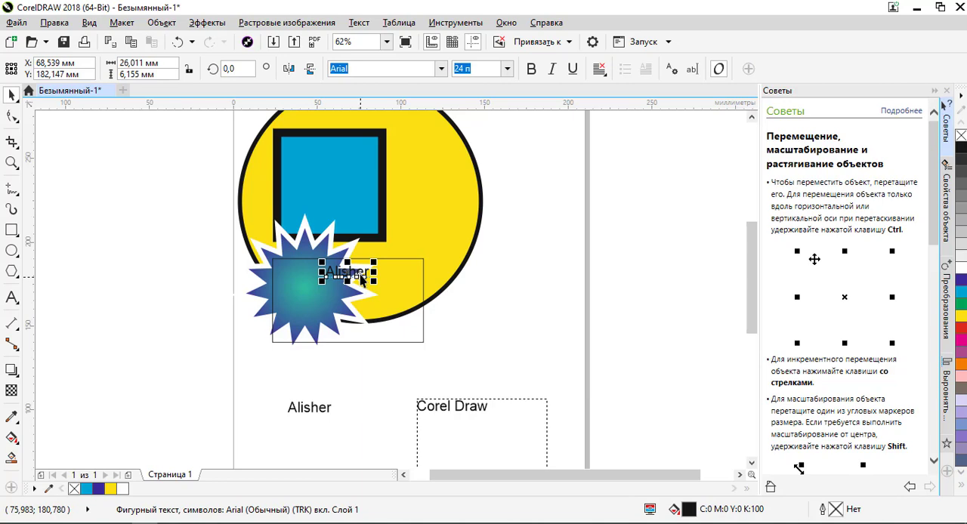
{"action": "scroll", "coordinate": [363, 268], "scroll_direction": "up", "scroll_amount": 3}
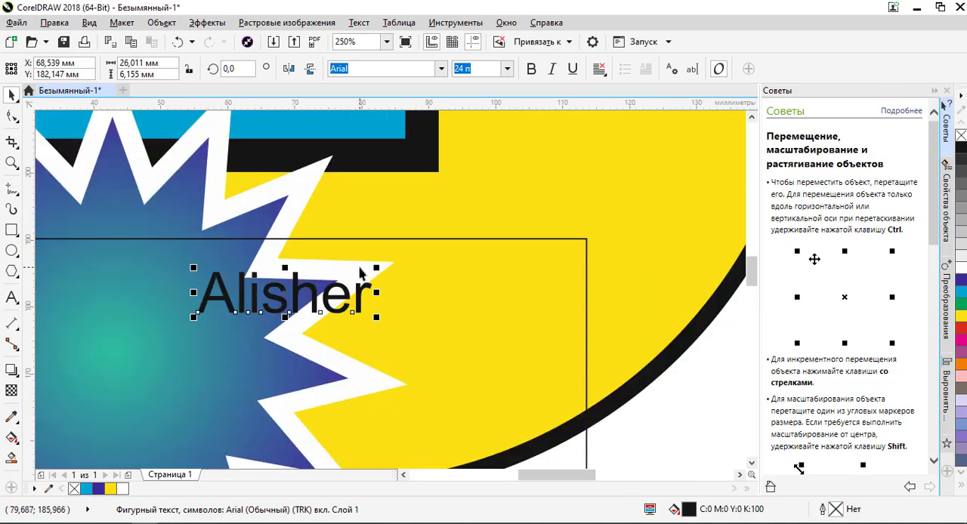
{"action": "scroll", "coordinate": [361, 274], "scroll_direction": "down", "scroll_amount": 2}
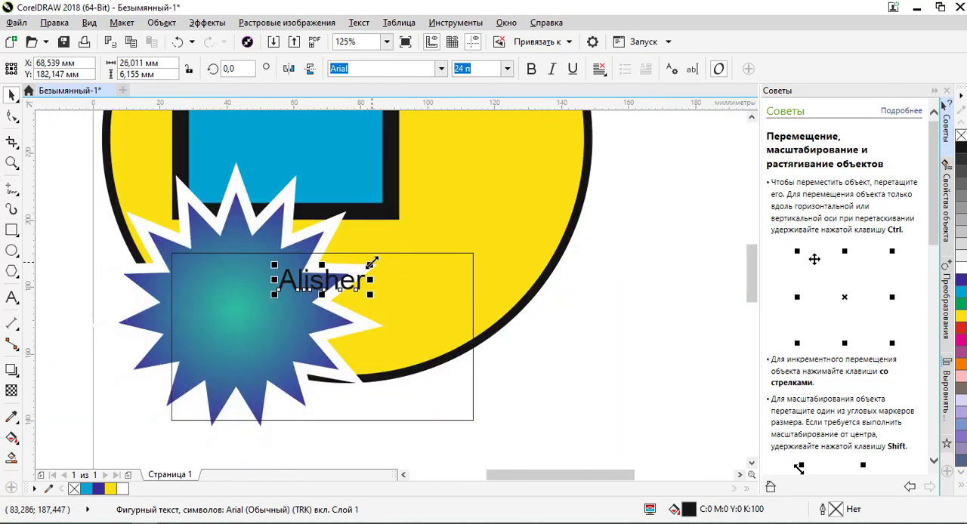
{"action": "left_click_drag", "start_coordinate": [372, 263], "coordinate": [371, 263]}
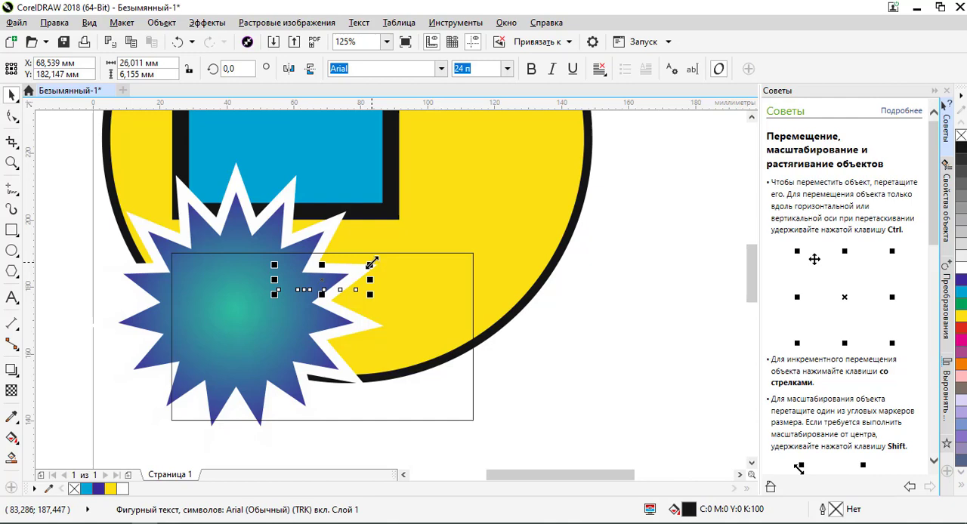
{"action": "left_click_drag", "start_coordinate": [345, 239], "coordinate": [346, 239]}
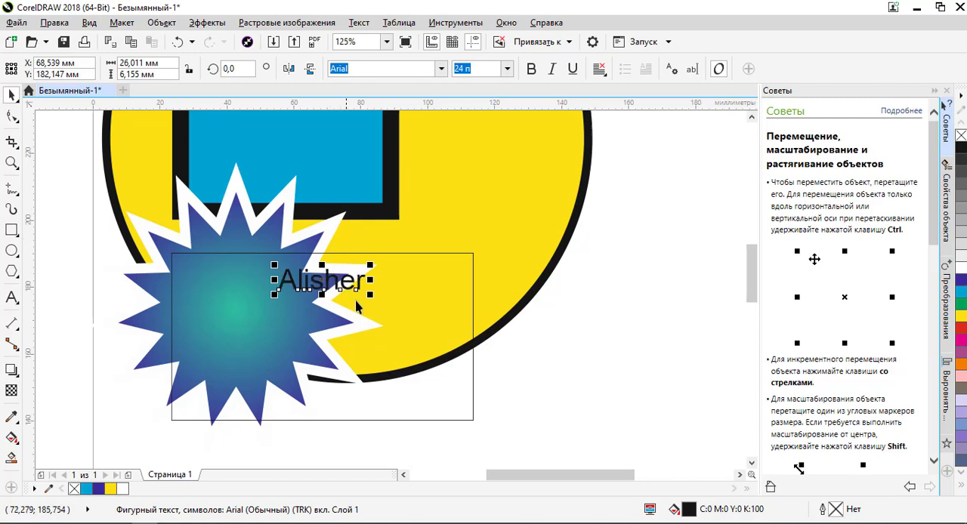
- Fill the invisible ellipse beside the yellow circle with white and clear the selection
{"action": "scroll", "coordinate": [346, 238], "scroll_direction": "down", "scroll_amount": 4}
{"action": "left_click", "coordinate": [427, 288]}
{"action": "left_click_drag", "start_coordinate": [406, 295], "coordinate": [404, 271]}
{"action": "left_click", "coordinate": [959, 272]}
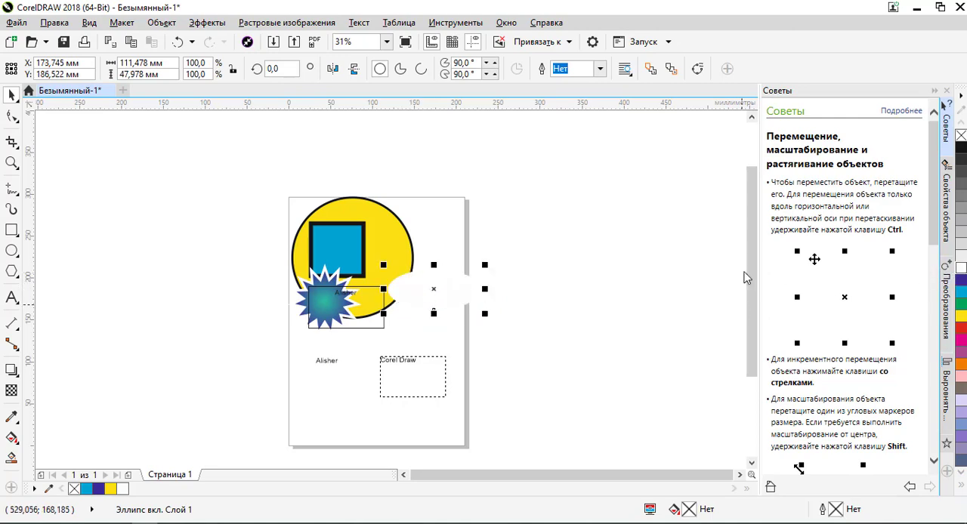
{"action": "left_click", "coordinate": [524, 280]}
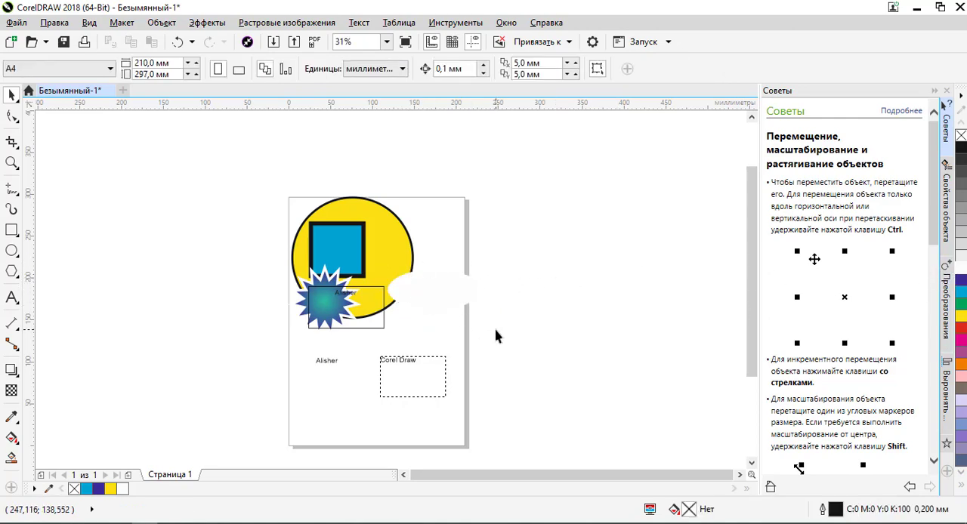
- Send the blue square to the back, behind the yellow circle, and clear the selection
{"action": "scroll", "coordinate": [499, 337], "scroll_direction": "down", "scroll_amount": 2}
{"action": "scroll", "coordinate": [463, 315], "scroll_direction": "up", "scroll_amount": 2}
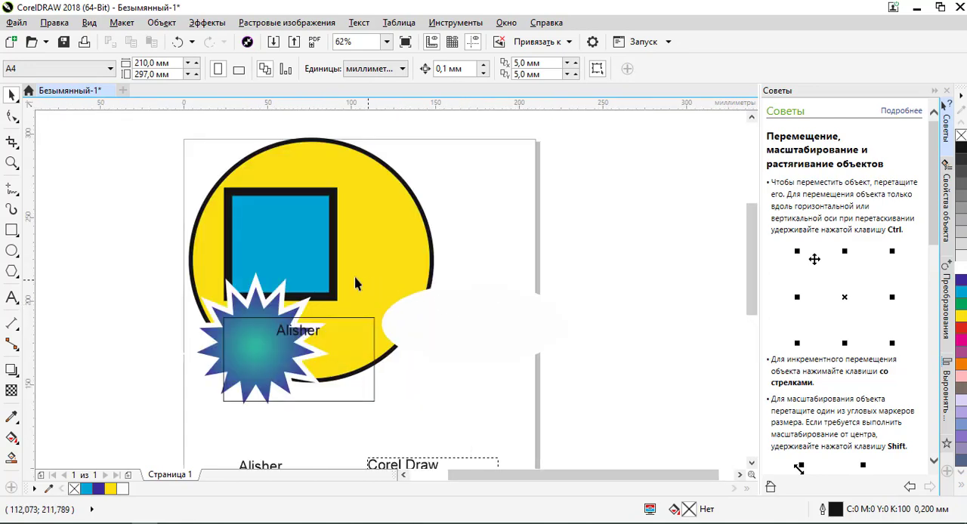
{"action": "left_click", "coordinate": [266, 308]}
{"action": "left_click", "coordinate": [323, 230]}
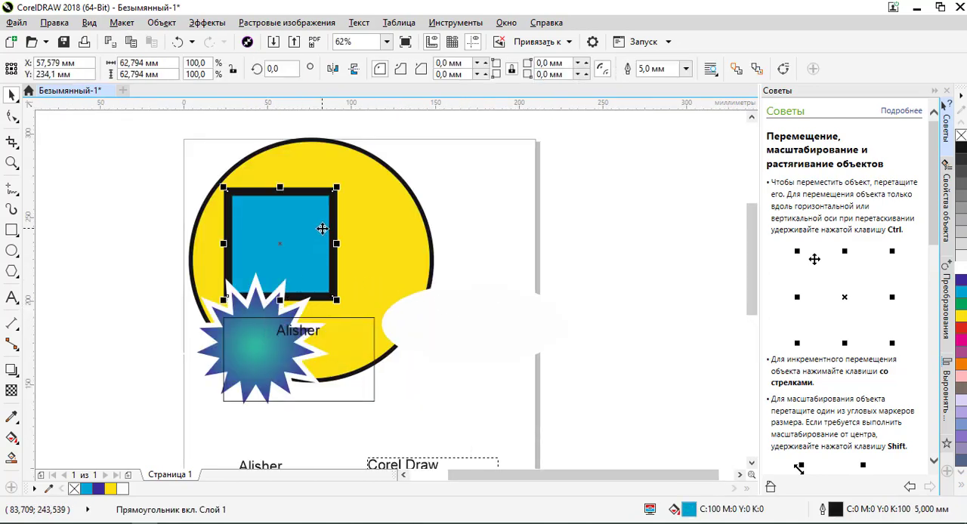
{"action": "key", "text": "shift+Page_Down"}
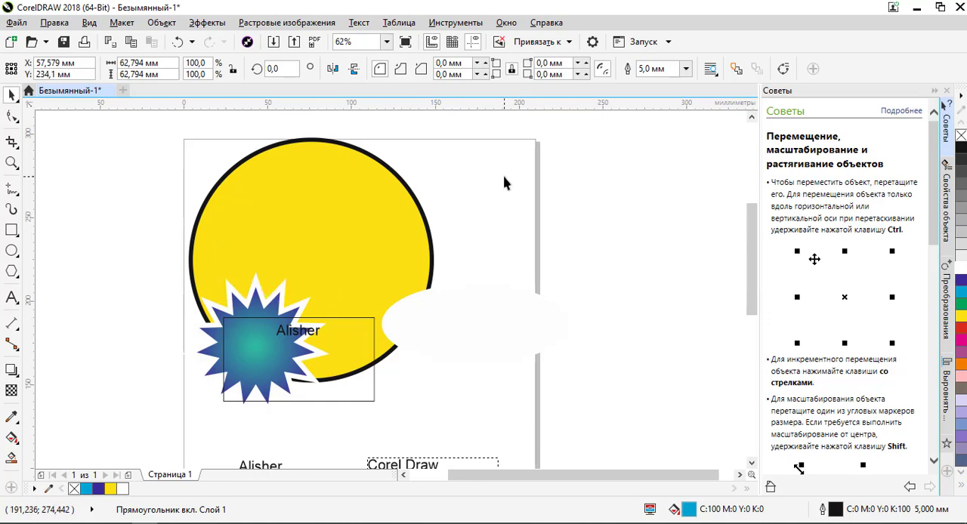
{"action": "left_click", "coordinate": [504, 181]}
- Select the hidden square in Wireframe view, return to Enhanced view and clear the selection
{"action": "left_click", "coordinate": [330, 190]}
{"action": "left_click", "coordinate": [89, 23]}
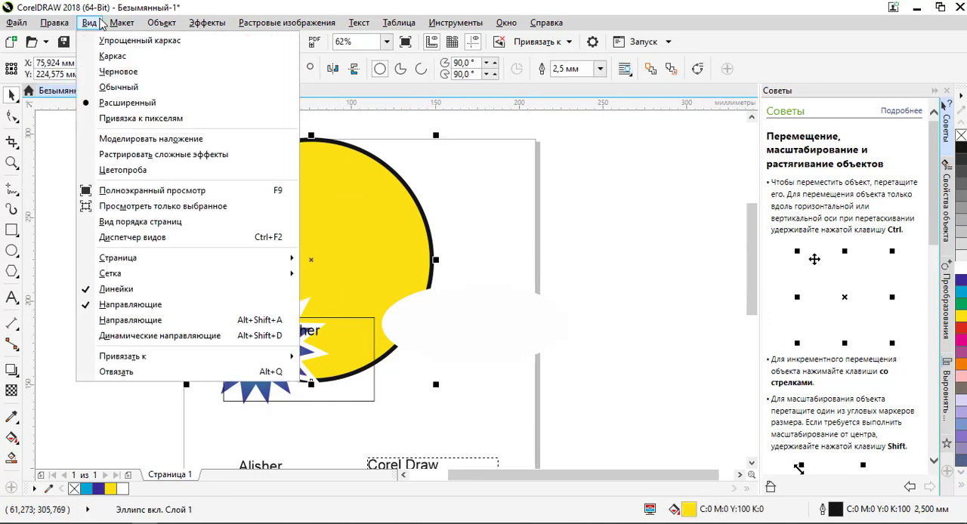
{"action": "left_click", "coordinate": [105, 56]}
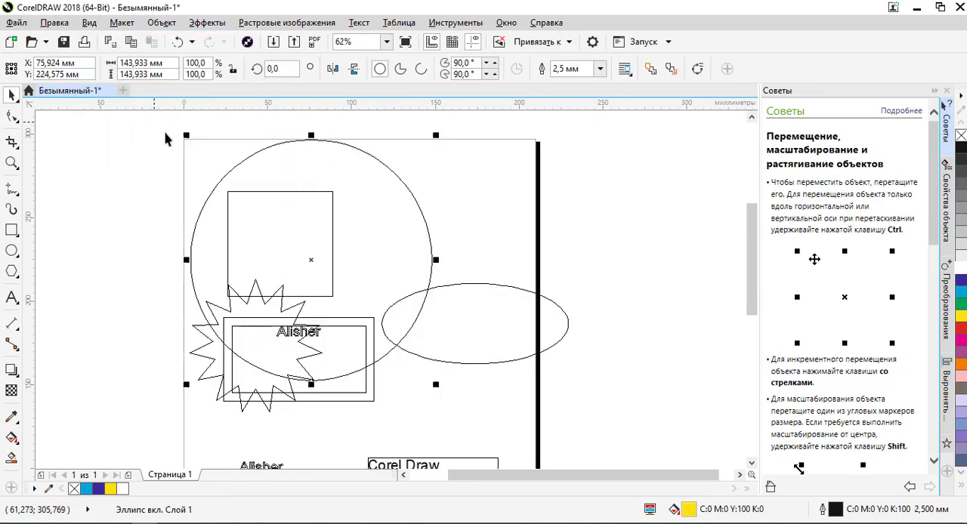
{"action": "left_click", "coordinate": [281, 193]}
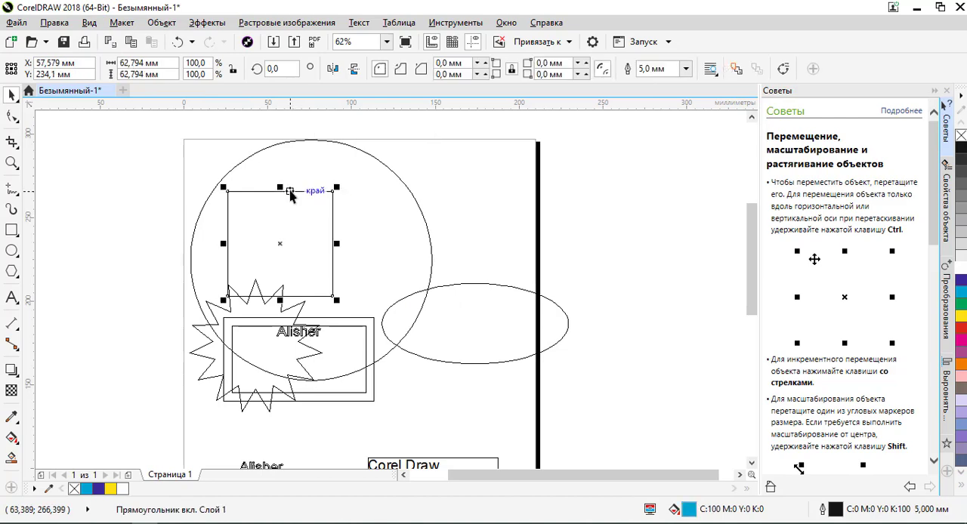
{"action": "left_click", "coordinate": [89, 23]}
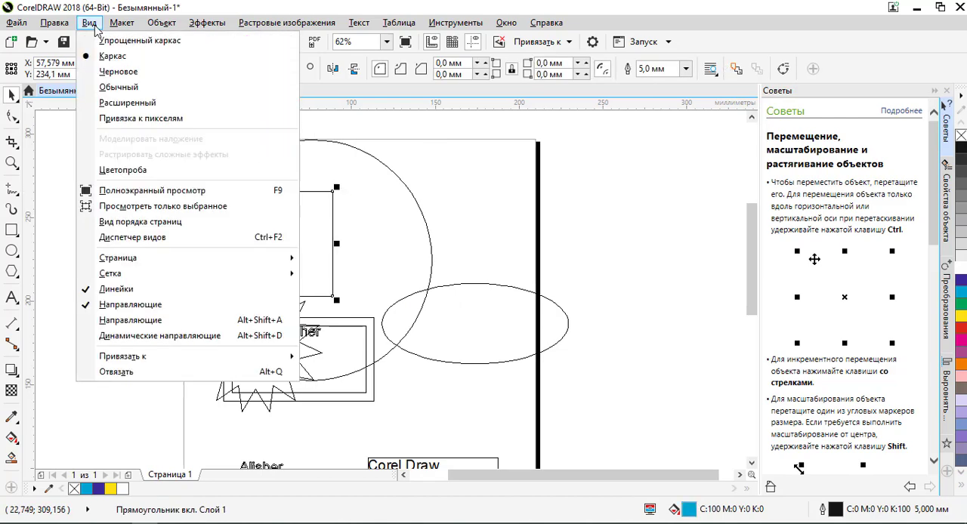
{"action": "left_click", "coordinate": [113, 104]}
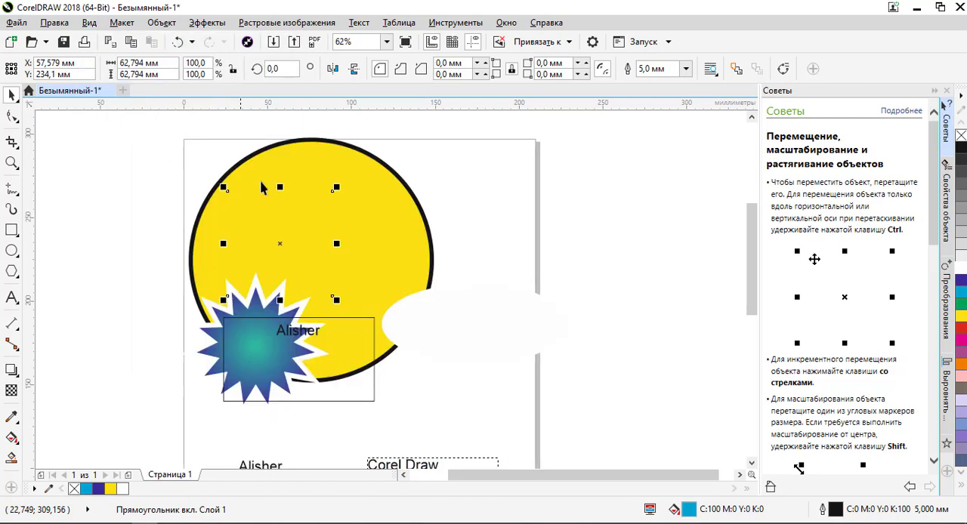
{"action": "left_click", "coordinate": [425, 190]}
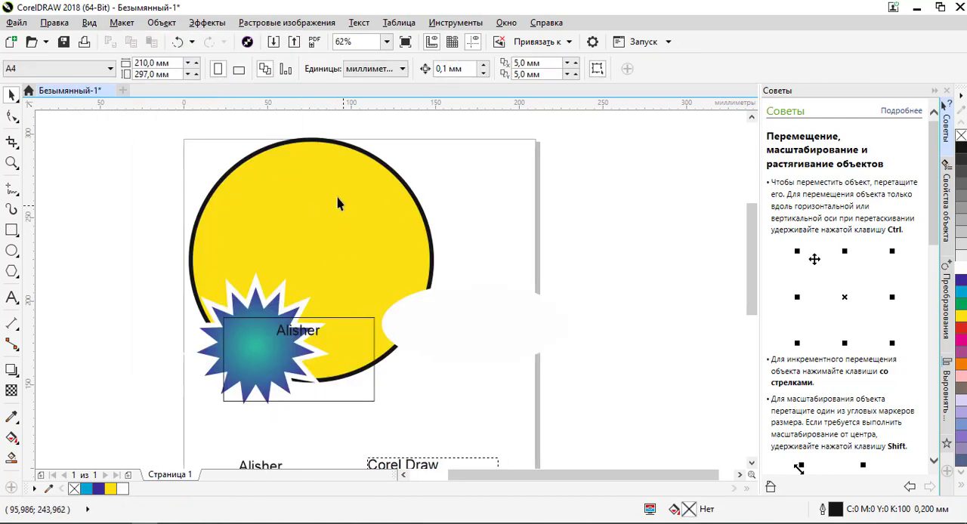
- Select the hidden blue square through the yellow circle in Enhanced view, alternating the selection between the two objects
{"action": "left_click", "coordinate": [285, 201]}
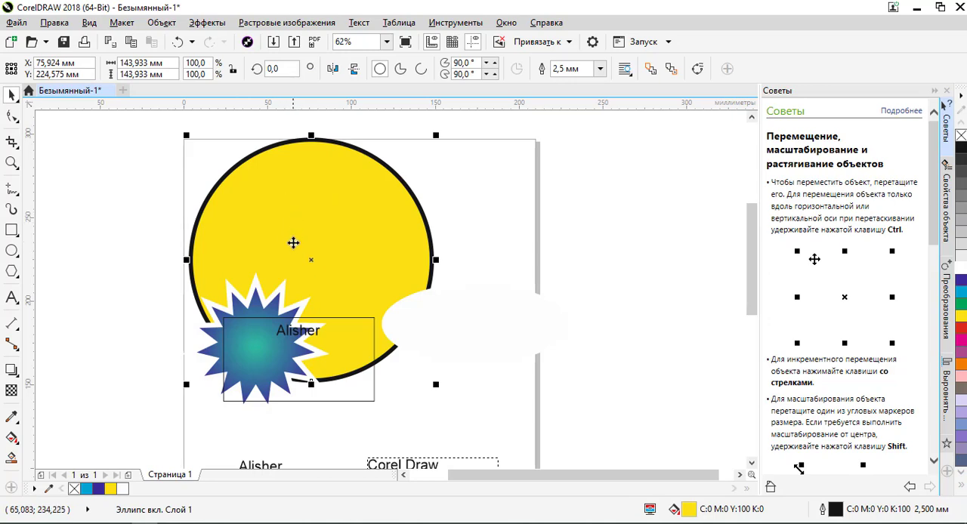
{"action": "left_click", "coordinate": [274, 226], "text": "alt"}
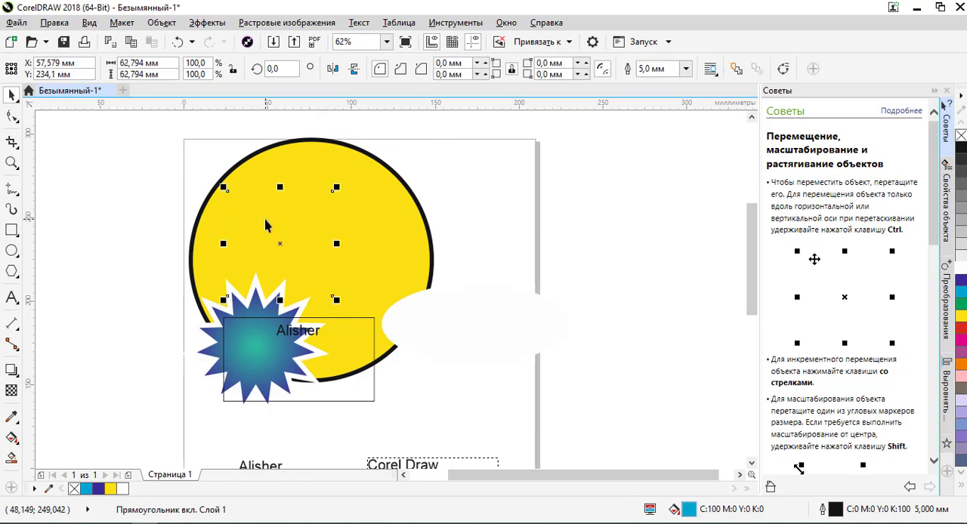
{"action": "left_click", "coordinate": [265, 223]}
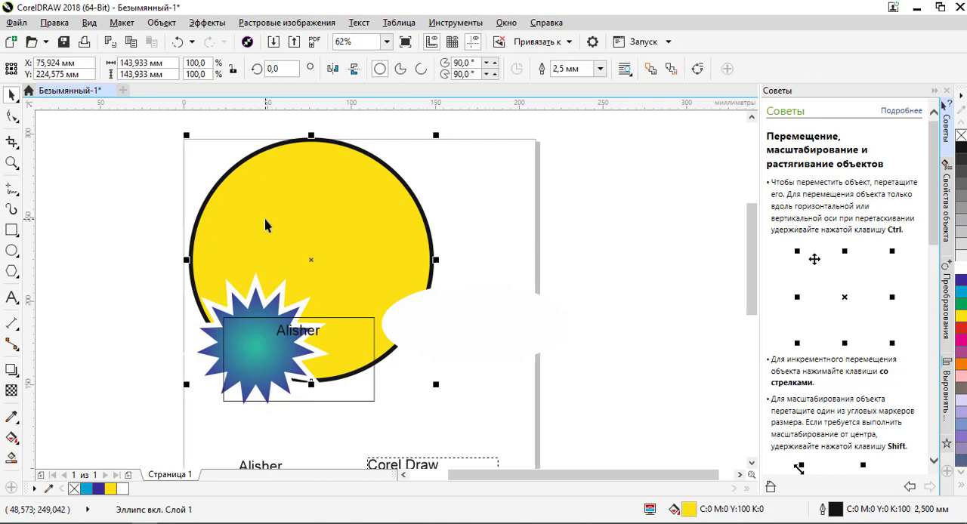
{"action": "left_click", "coordinate": [282, 216], "text": "alt"}
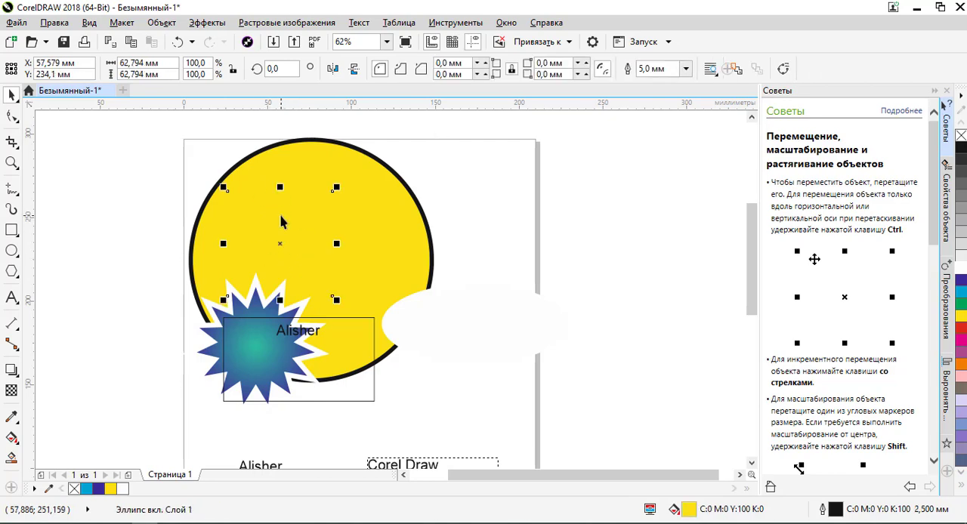
{"action": "left_click", "coordinate": [282, 217], "text": "alt"}
- Move the starburst, the name text and the thin outlined rectangle over the hidden square, centring the text on the starburst
{"action": "left_click", "coordinate": [270, 305]}
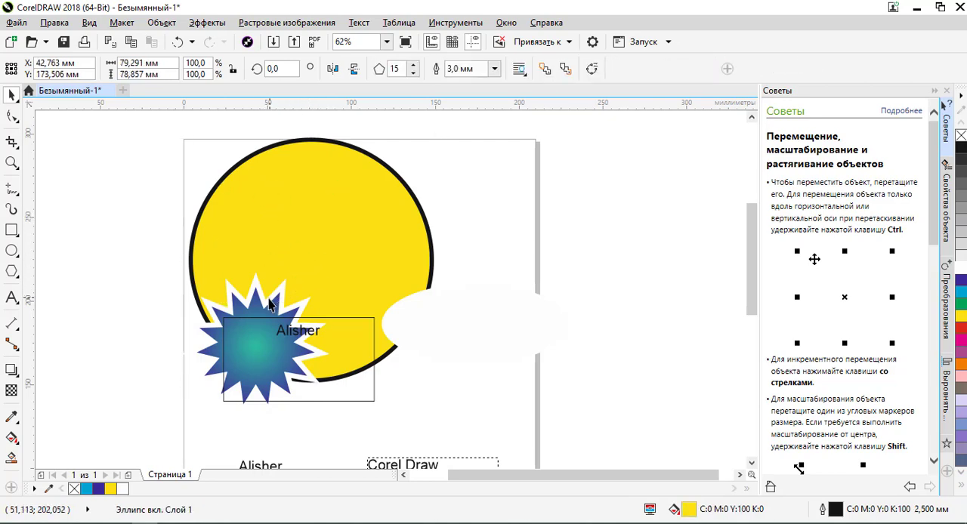
{"action": "left_click_drag", "start_coordinate": [270, 305], "coordinate": [297, 208]}
{"action": "left_click_drag", "start_coordinate": [296, 332], "coordinate": [289, 262]}
{"action": "left_click_drag", "start_coordinate": [307, 328], "coordinate": [307, 230]}
{"action": "left_click", "coordinate": [435, 224]}
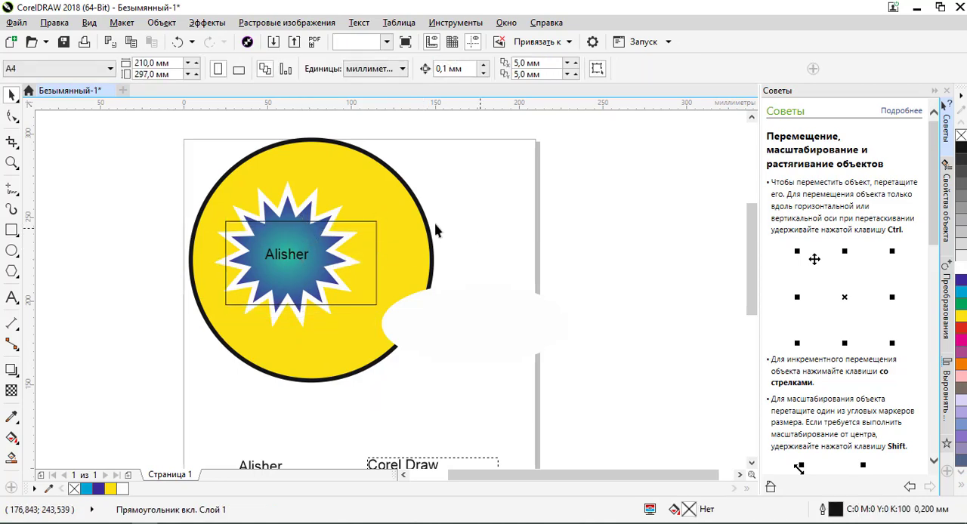
- Check the stacked objects' outlines in Wireframe view and return to Enhanced view
{"action": "left_click", "coordinate": [89, 24]}
{"action": "left_click", "coordinate": [114, 56]}
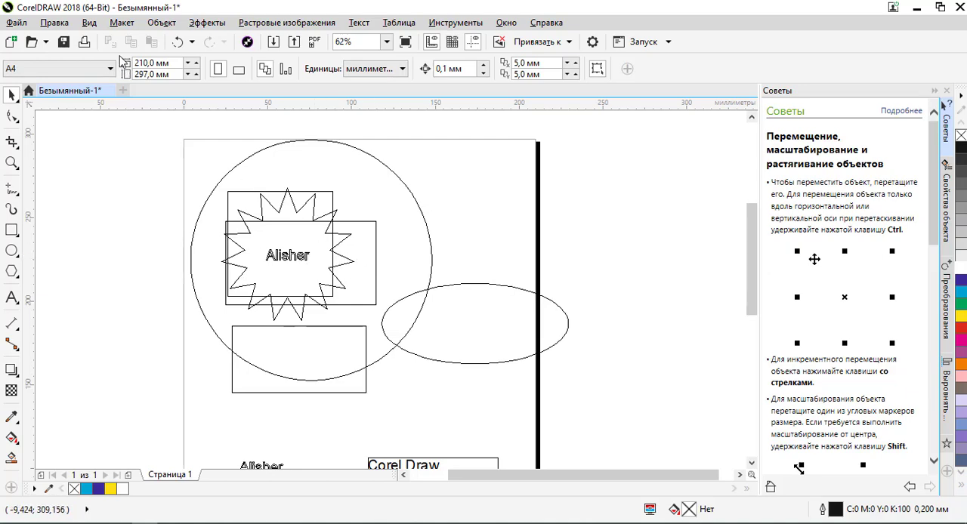
{"action": "left_click", "coordinate": [89, 23]}
{"action": "left_click", "coordinate": [117, 102]}
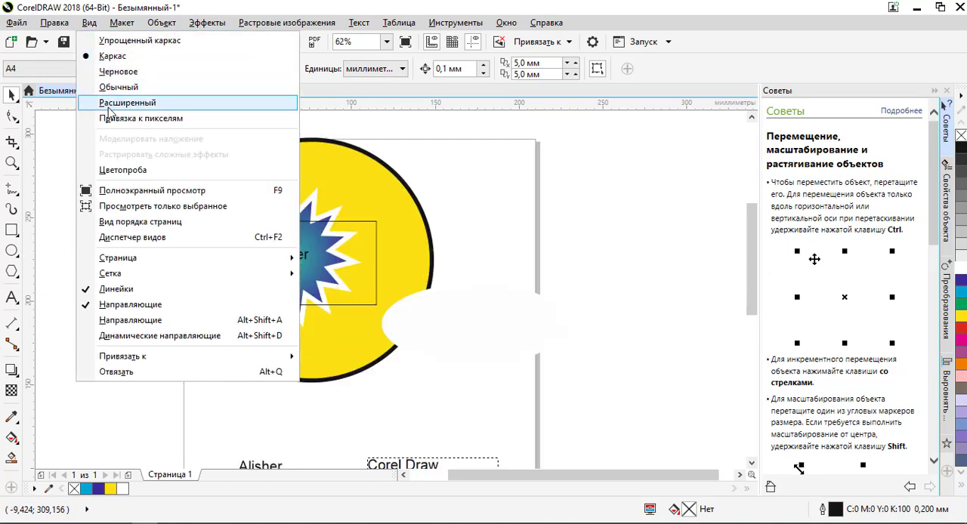
- Select the overlapping objects one by one: name text, starburst, yellow circle, hidden blue square and outlined rectangle
{"action": "left_click", "coordinate": [425, 228]}
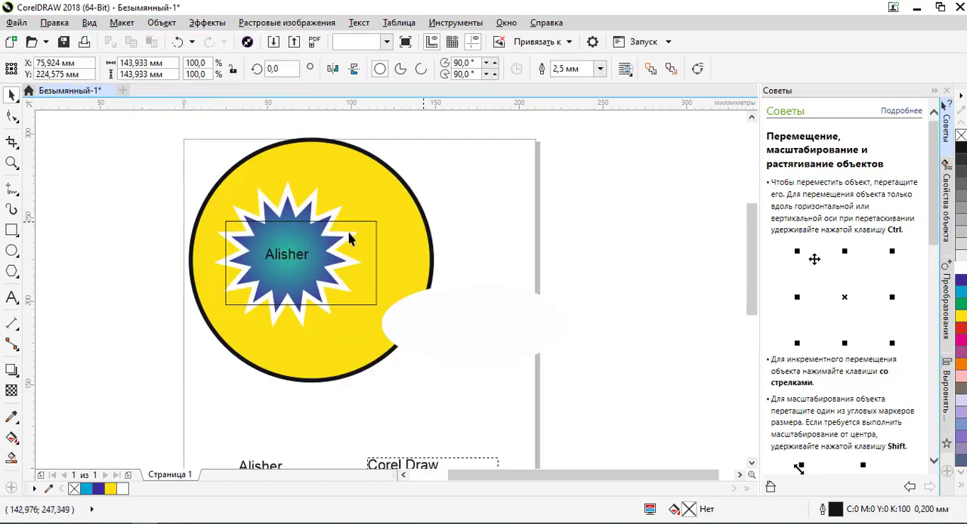
{"action": "left_click", "coordinate": [287, 254], "text": "ctrl"}
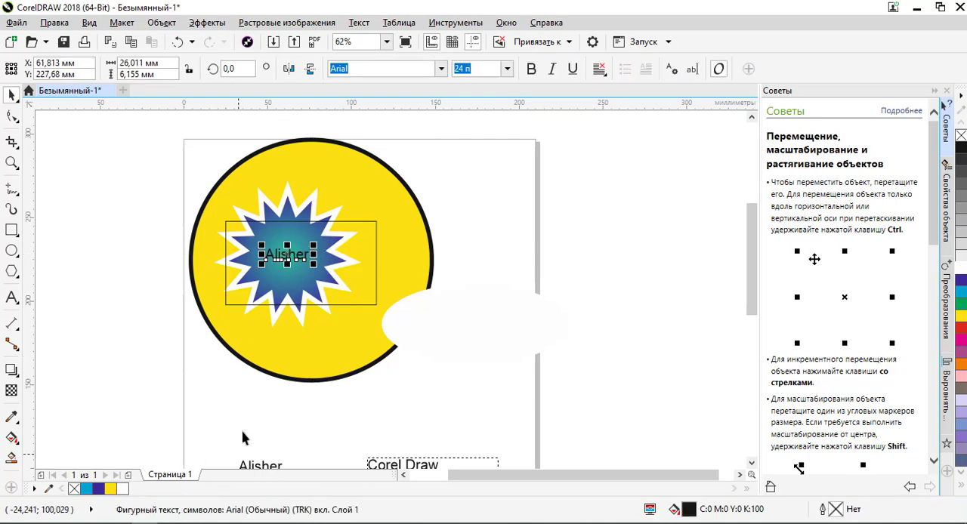
{"action": "left_click", "coordinate": [289, 254], "text": "ctrl"}
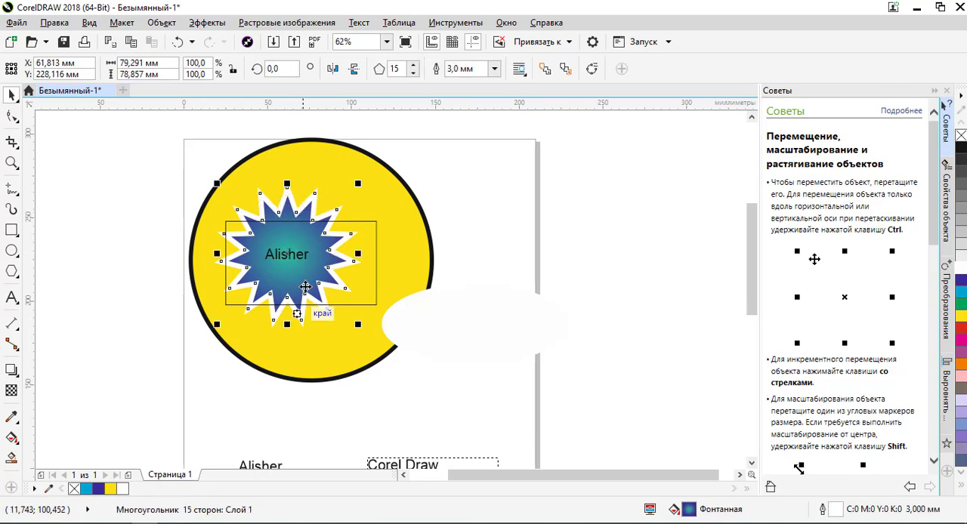
{"action": "left_click", "coordinate": [288, 187], "text": "ctrl"}
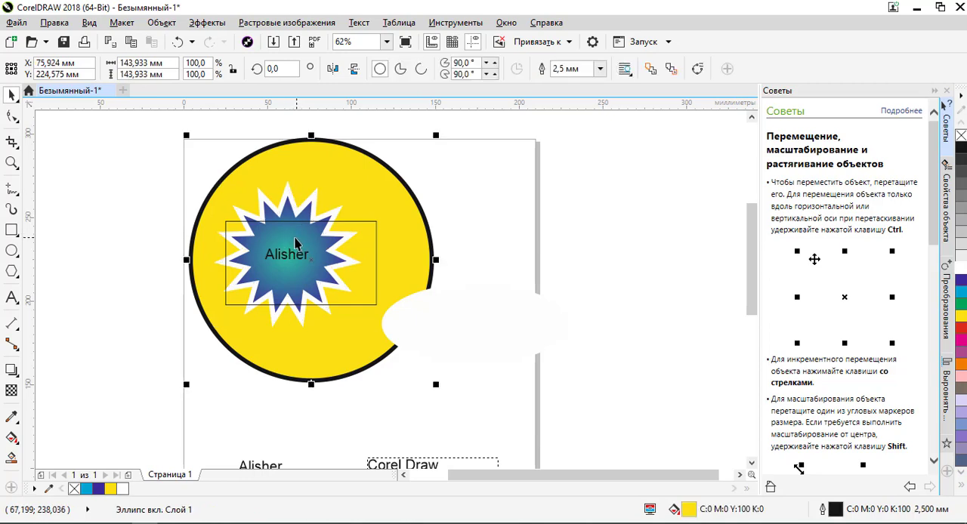
{"action": "left_click", "coordinate": [306, 243], "text": "ctrl"}
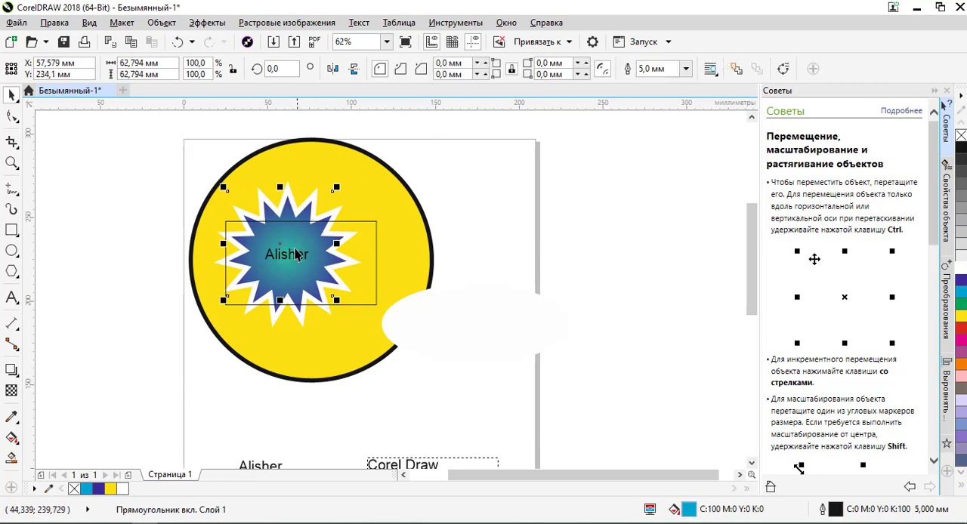
{"action": "left_click", "coordinate": [292, 240], "text": "alt"}
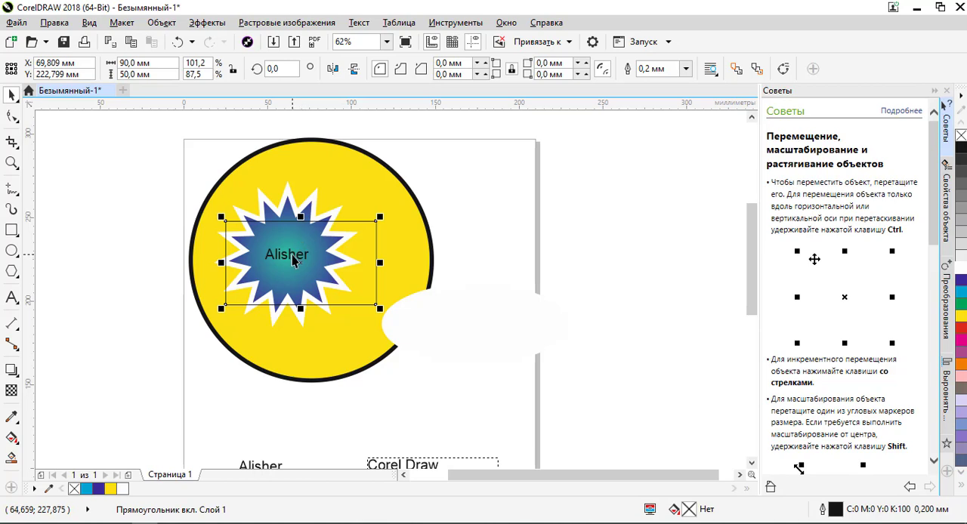
- Select the yellow circle, the name text and the starburst directly, returning to the circle between selections
{"action": "left_click", "coordinate": [409, 235]}
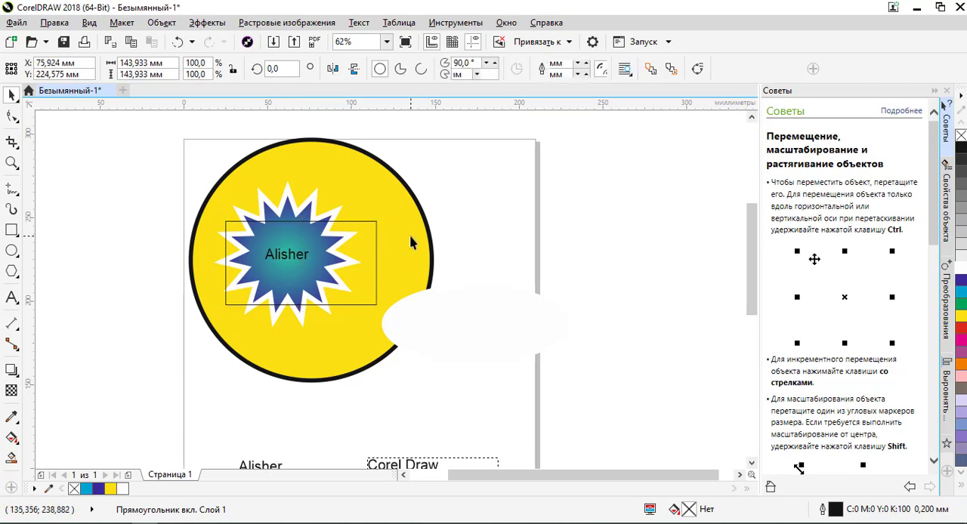
{"action": "left_click", "coordinate": [306, 256]}
{"action": "left_click", "coordinate": [307, 259]}
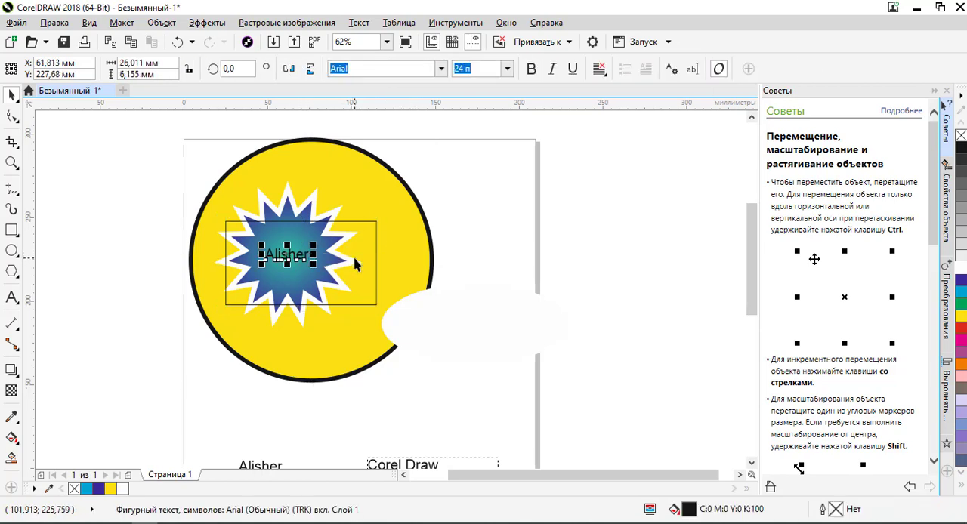
{"action": "left_click", "coordinate": [369, 255]}
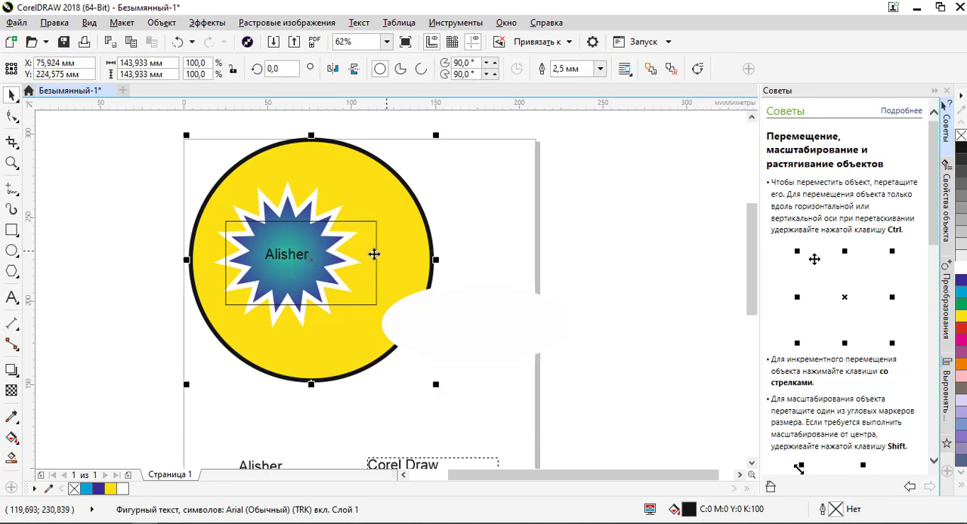
{"action": "left_click", "coordinate": [304, 257]}
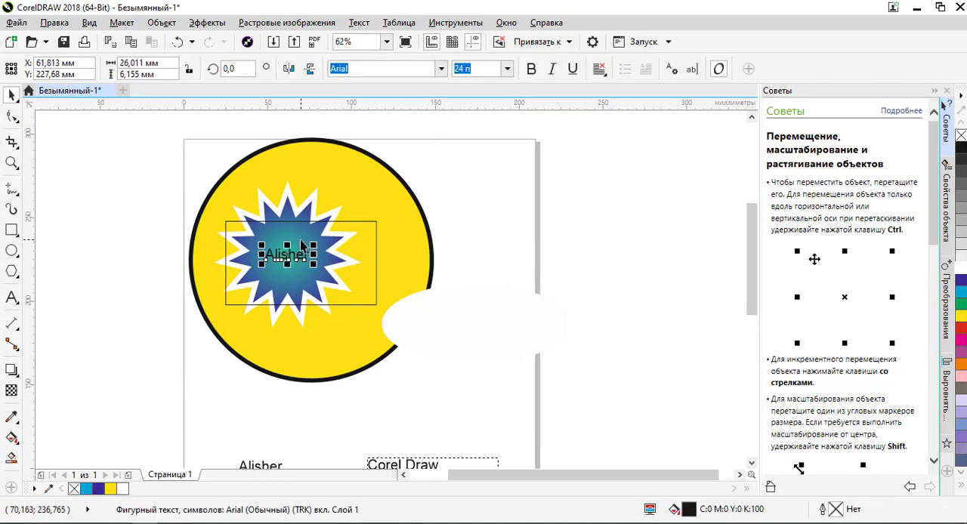
{"action": "left_click", "coordinate": [304, 247]}
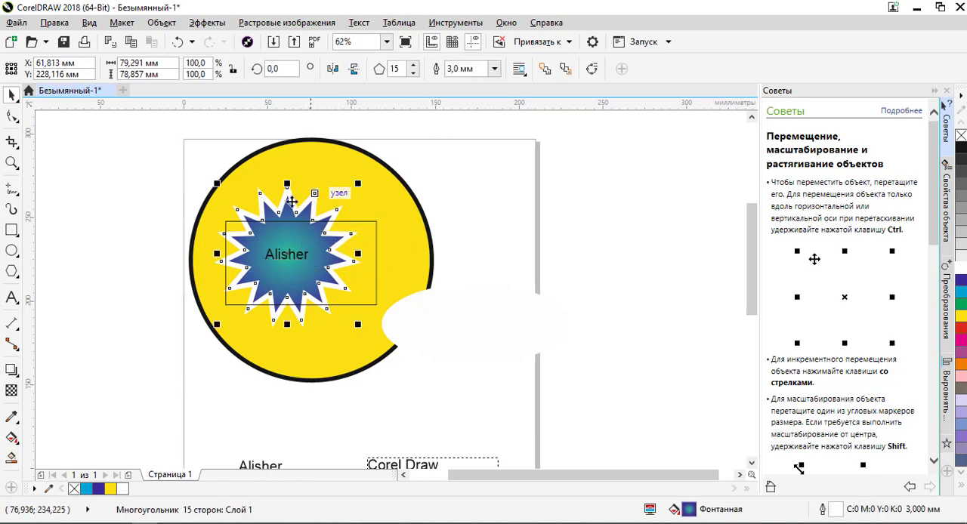
{"action": "left_click", "coordinate": [394, 256]}
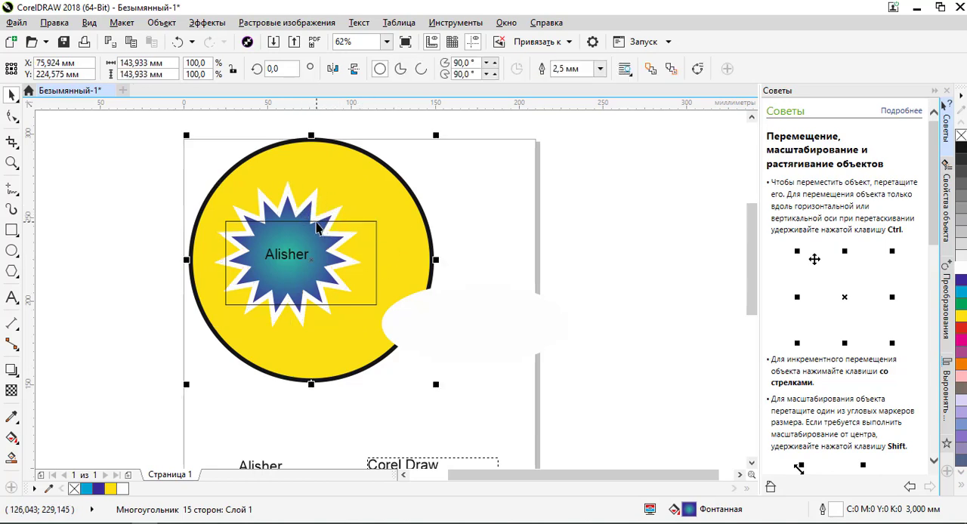
- Fill the thin outlined rectangle over the starburst with white and deselect it
{"action": "left_click", "coordinate": [358, 223]}
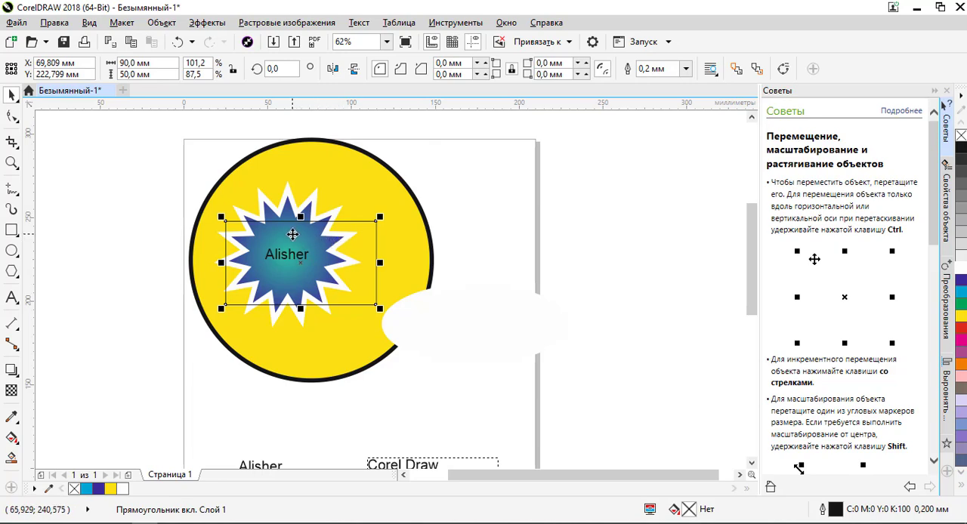
{"action": "left_click", "coordinate": [962, 270]}
{"action": "left_click", "coordinate": [633, 242]}
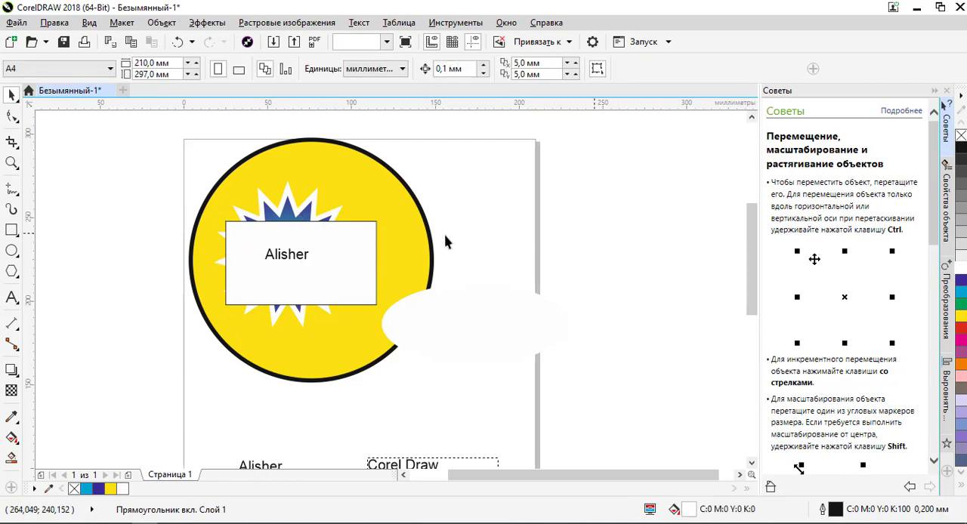
- Select the name text, the starburst beneath the white rectangle and the rectangle itself in turn
{"action": "left_click", "coordinate": [291, 257]}
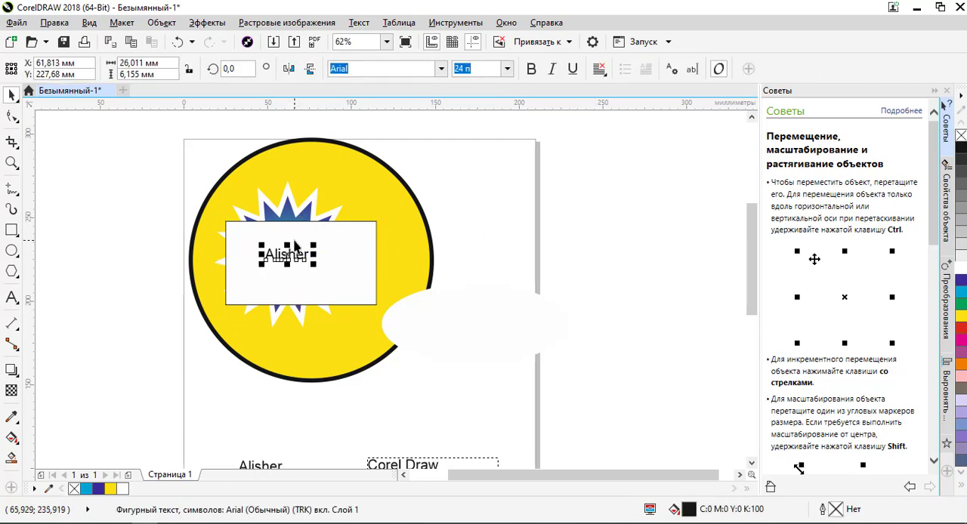
{"action": "left_click", "coordinate": [294, 241], "text": "alt"}
{"action": "left_click", "coordinate": [297, 249]}
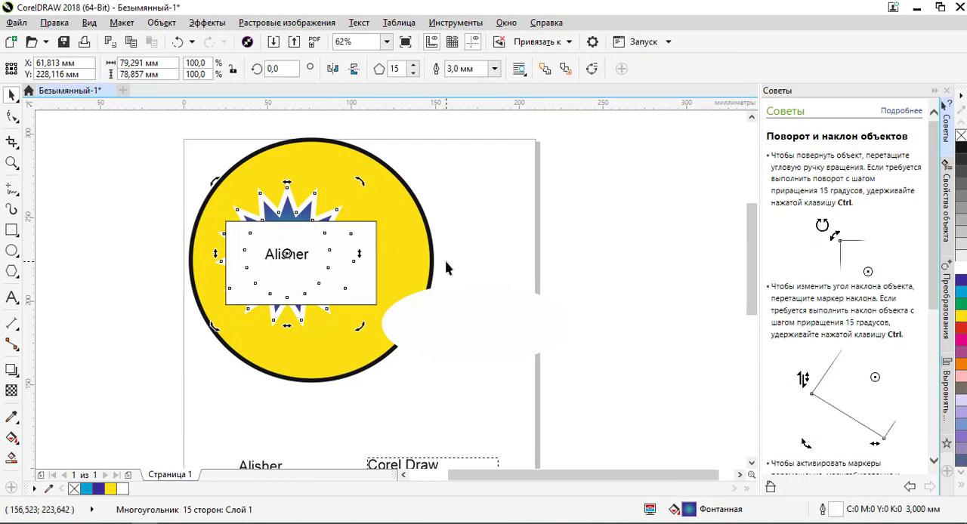
{"action": "left_click", "coordinate": [371, 244]}
{"action": "left_click", "coordinate": [296, 249]}
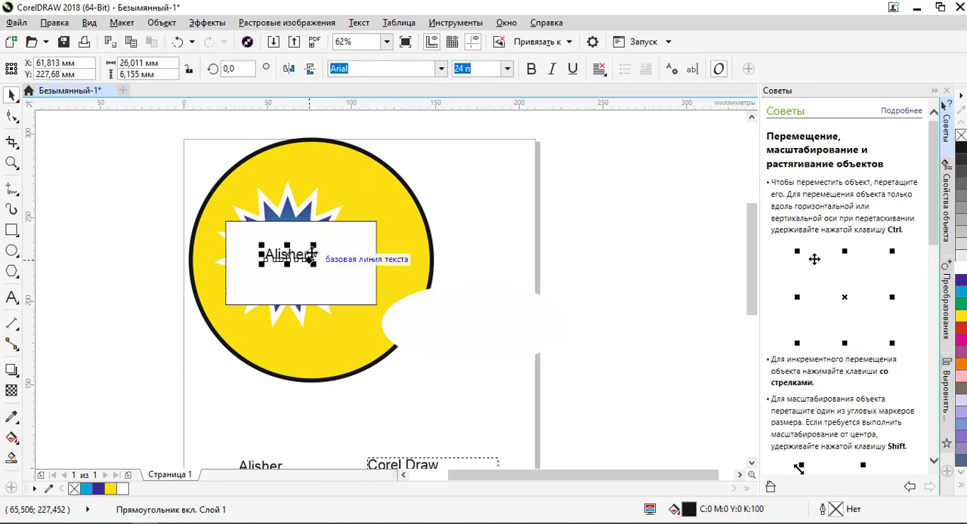
{"action": "left_click", "coordinate": [290, 238], "text": "alt"}
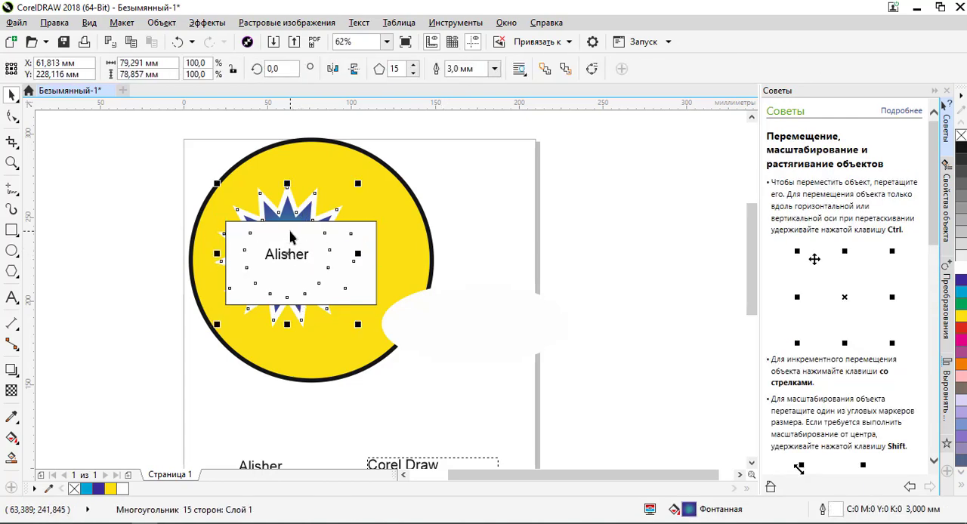
{"action": "left_click", "coordinate": [291, 237], "text": "alt"}
{"action": "left_click", "coordinate": [290, 237], "text": "alt"}
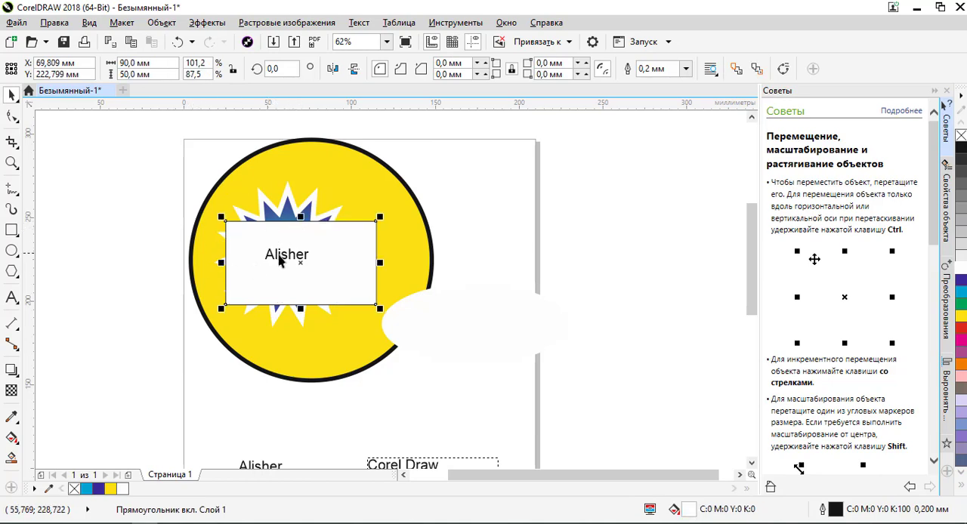
- Select the blue square hidden beneath the stacked objects, bring it to the front and deselect it
{"action": "left_click", "coordinate": [280, 256]}
{"action": "left_click", "coordinate": [290, 238], "text": "alt"}
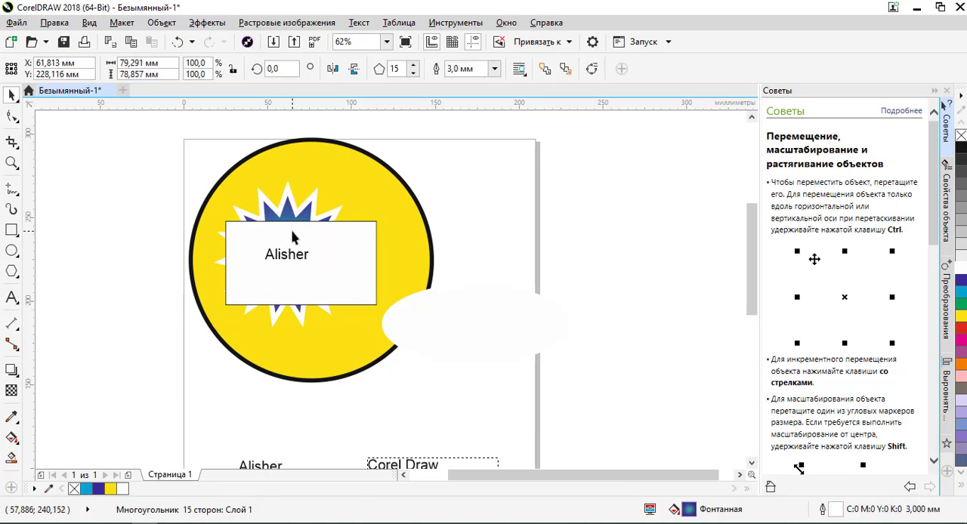
{"action": "left_click", "coordinate": [291, 238], "text": "alt"}
{"action": "left_click", "coordinate": [294, 237], "text": "alt"}
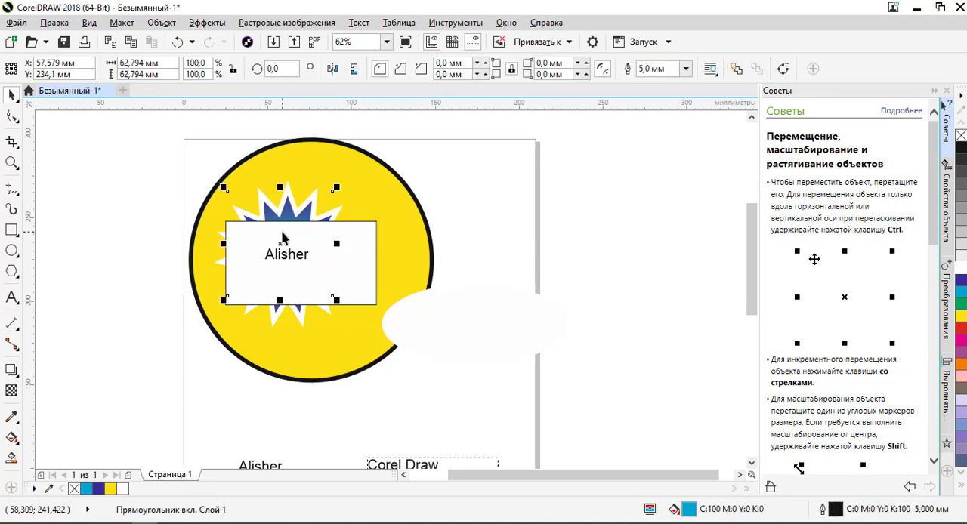
{"action": "key", "text": "shift+Page_Up"}
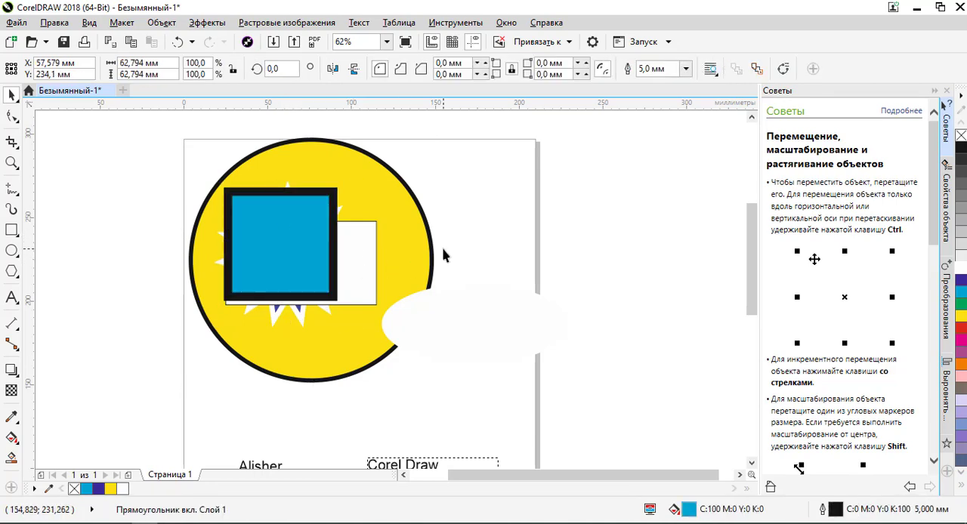
{"action": "key", "text": "Escape"}
- Cycle the selection through the objects beneath the blue square, including the white rectangle, starburst and circle, ending on the square
{"action": "left_click", "coordinate": [297, 272]}
{"action": "left_click", "coordinate": [301, 273], "text": "alt"}
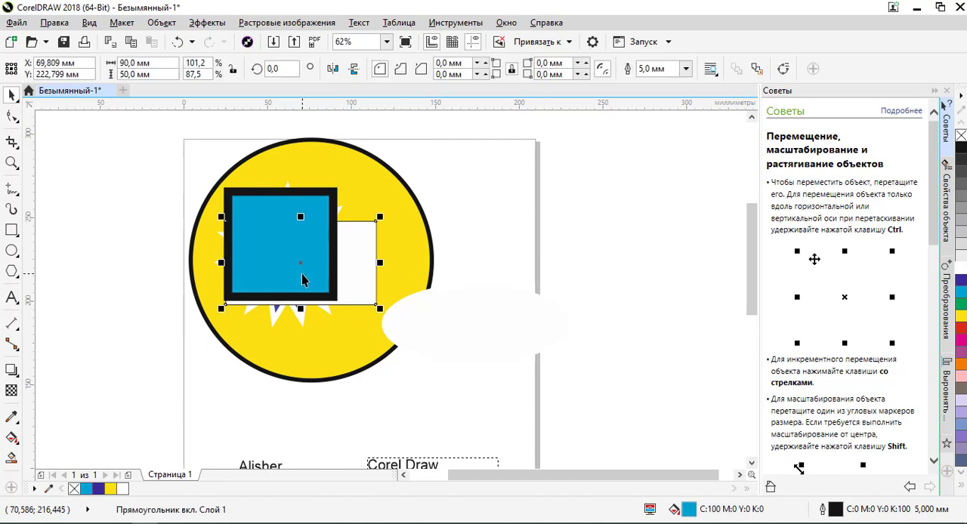
{"action": "left_click", "coordinate": [302, 279], "text": "alt"}
{"action": "left_click", "coordinate": [300, 278], "text": "alt"}
{"action": "left_click", "coordinate": [295, 275], "text": "alt"}
{"action": "left_click", "coordinate": [292, 275], "text": "alt"}
{"action": "left_click", "coordinate": [290, 274], "text": "alt"}
{"action": "left_click", "coordinate": [289, 266], "text": "alt"}
{"action": "left_click", "coordinate": [264, 269], "text": "alt"}
{"action": "left_click", "coordinate": [289, 280], "text": "alt"}
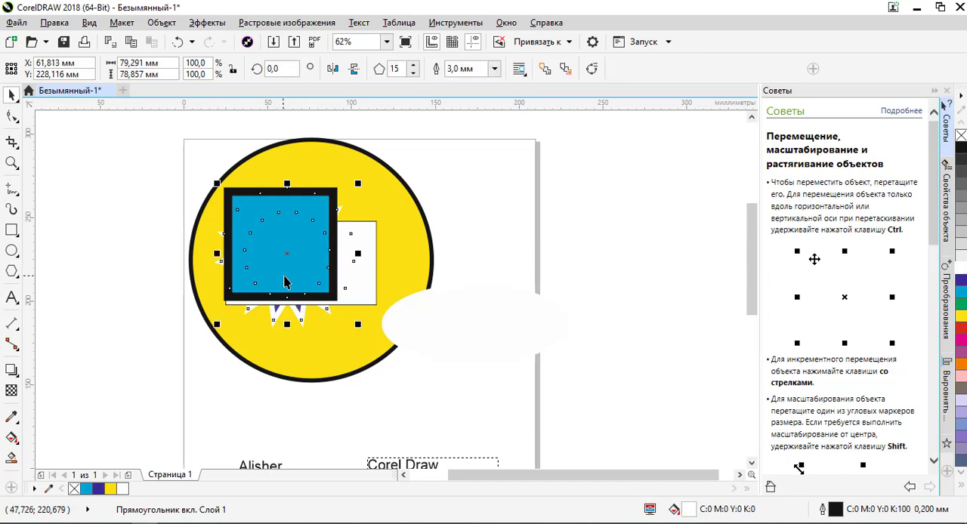
{"action": "left_click", "coordinate": [310, 269], "text": "alt"}
{"action": "left_click", "coordinate": [306, 276], "text": "alt"}
{"action": "left_click", "coordinate": [314, 268], "text": "alt"}
{"action": "left_click", "coordinate": [288, 270], "text": "alt"}
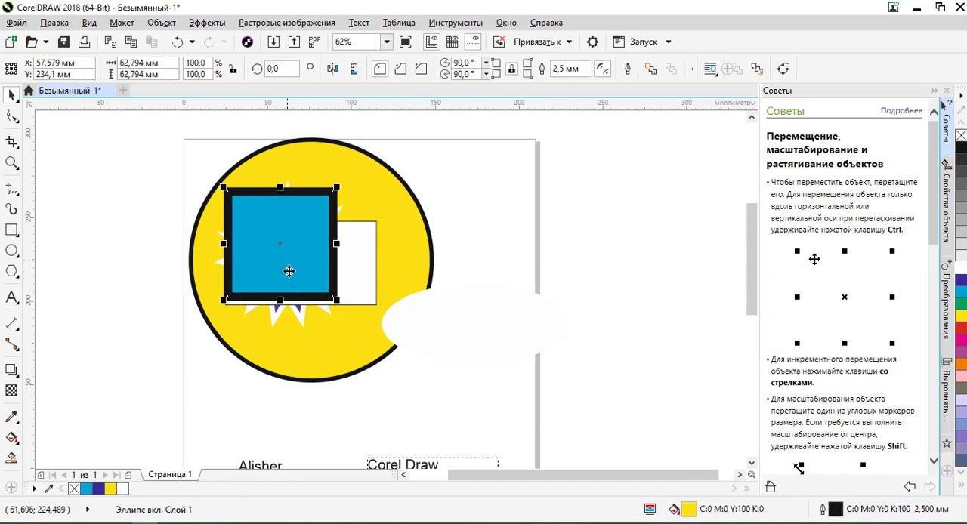
{"action": "left_click", "coordinate": [276, 273], "text": "alt"}
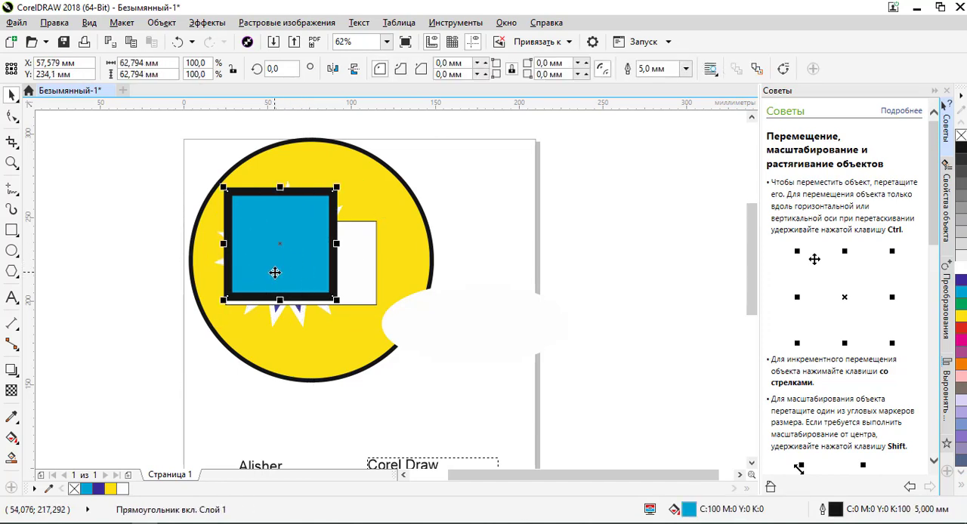
- Select the name text in Wireframe view, bring it to the front and return to Enhanced view
{"action": "left_click", "coordinate": [89, 22]}
{"action": "left_click", "coordinate": [119, 55]}
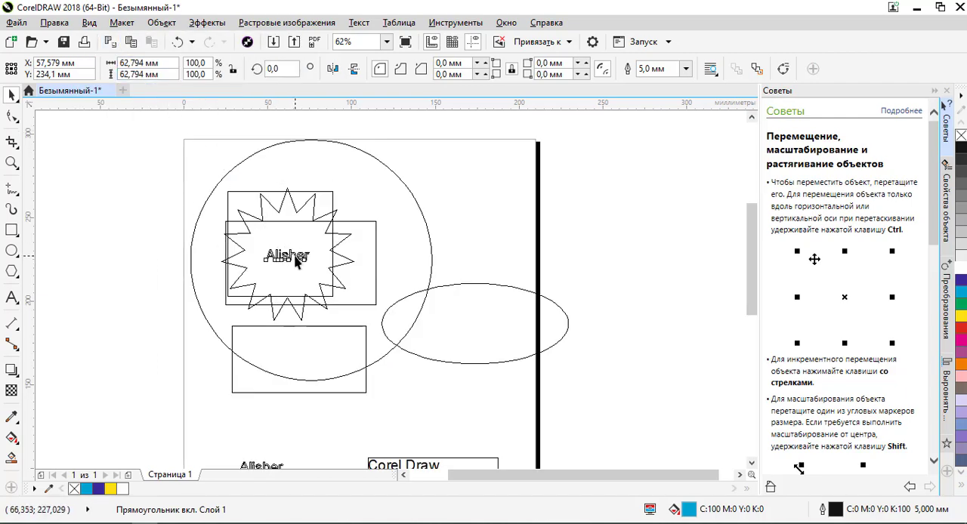
{"action": "left_click", "coordinate": [296, 260]}
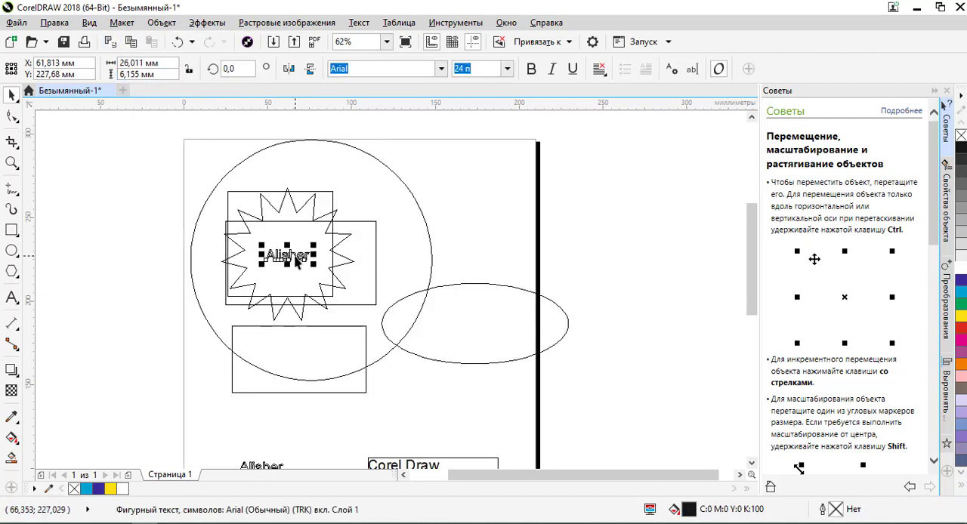
{"action": "left_click", "coordinate": [89, 22]}
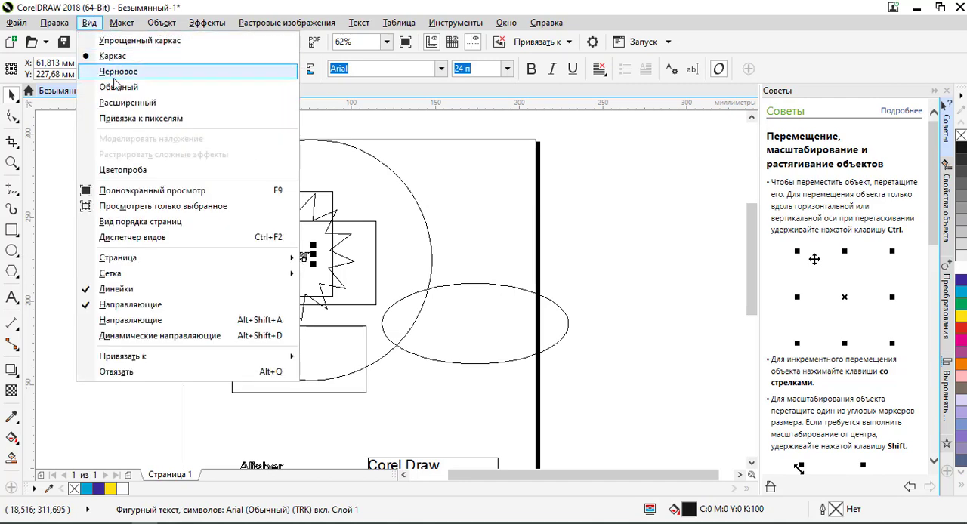
{"action": "left_click", "coordinate": [121, 104]}
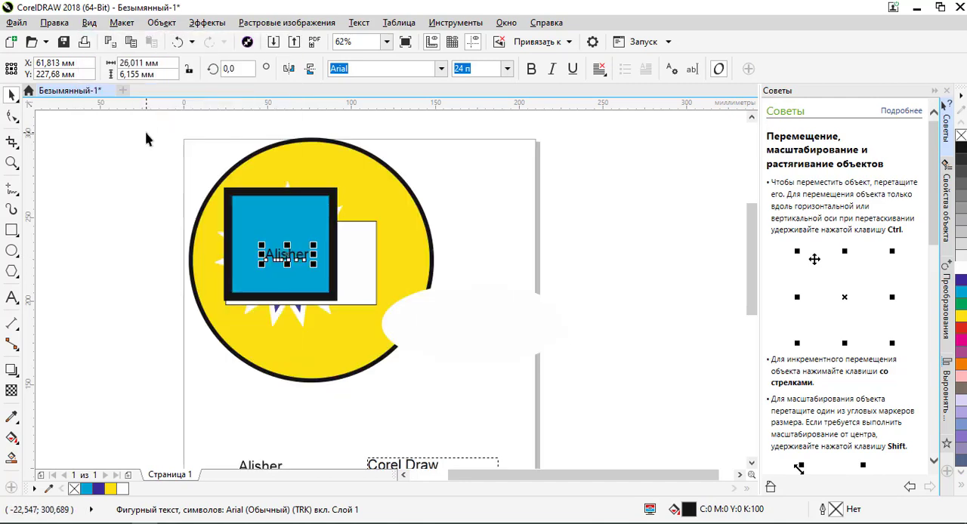